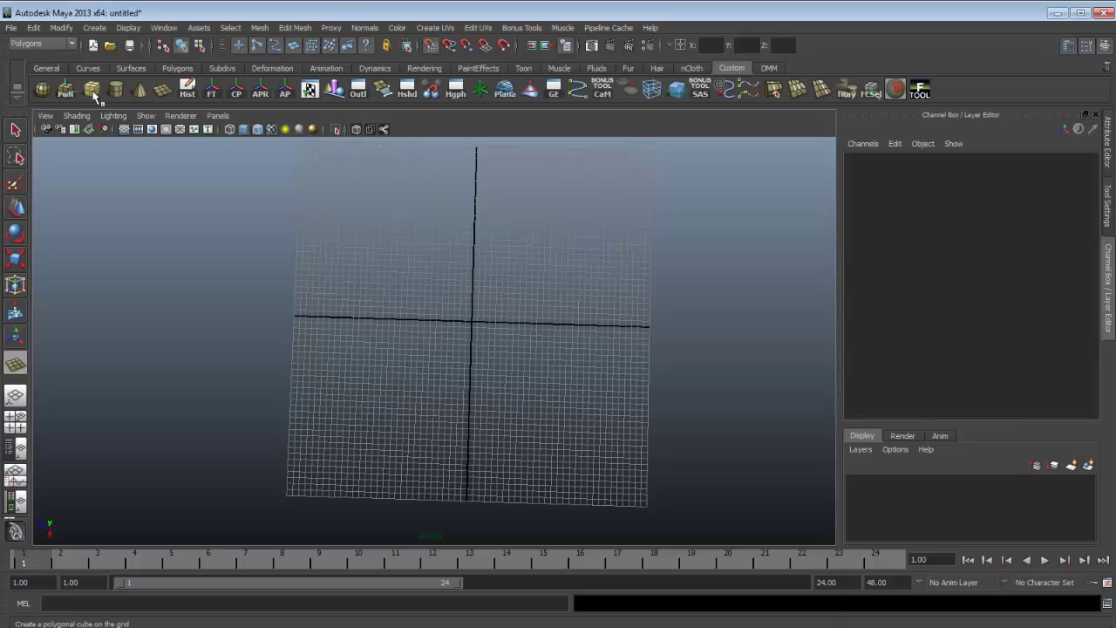
# With grid snapping on, draw a 60 by 60 polygon plane covering the whole grid
pyautogui.click(430, 46)
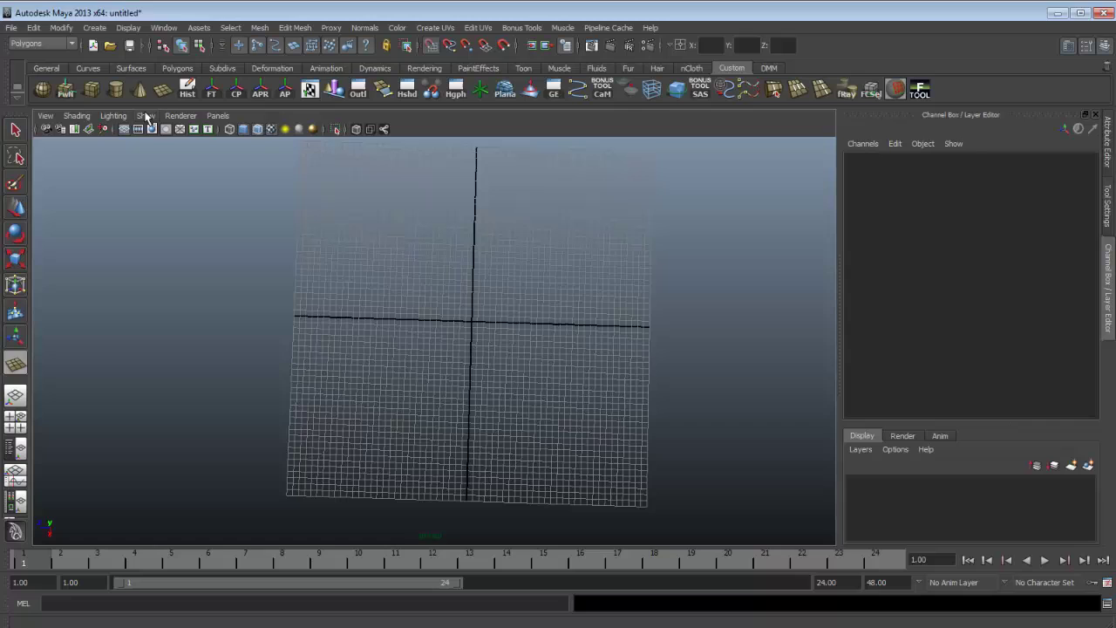
pyautogui.click(161, 89)
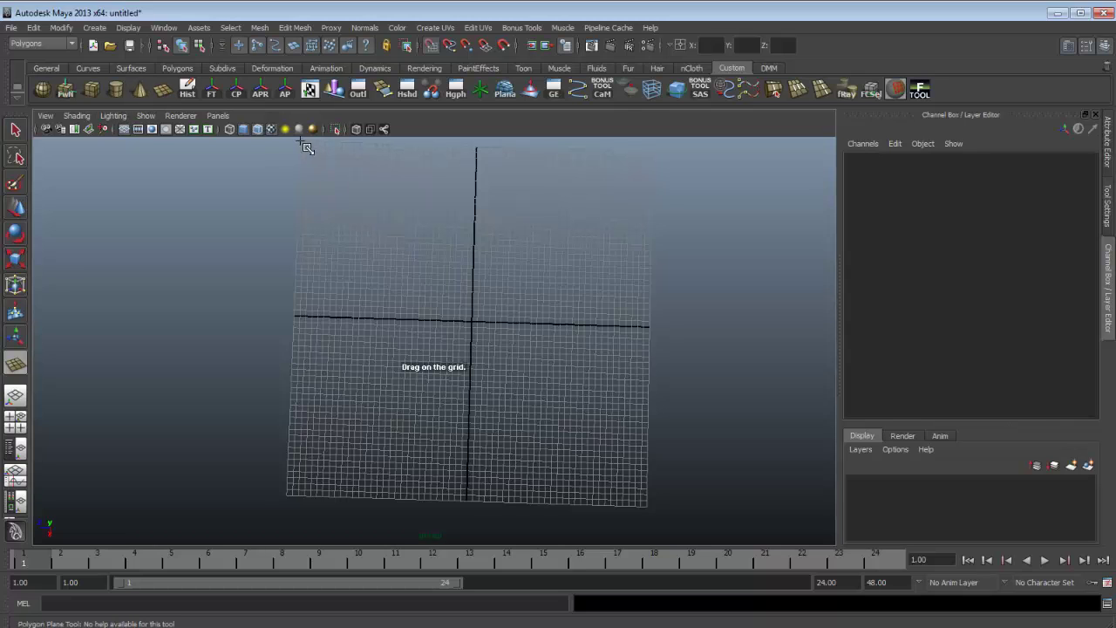
pyautogui.moveTo(303, 144); pyautogui.dragTo(653, 505)
pyautogui.keyDown('alt'); pyautogui.moveTo(561, 446); pyautogui.dragTo(551, 335); pyautogui.keyUp('alt')
pyautogui.scroll(2, 560, 313)
pyautogui.keyDown('alt'); pyautogui.moveTo(524, 305); pyautogui.dragTo(491, 378, button='middle'); pyautogui.keyUp('alt')
pyautogui.scroll(2, 491, 379)
pyautogui.keyDown('alt'); pyautogui.moveTo(484, 348); pyautogui.dragTo(845, 345); pyautogui.keyUp('alt')
pyautogui.press('w')
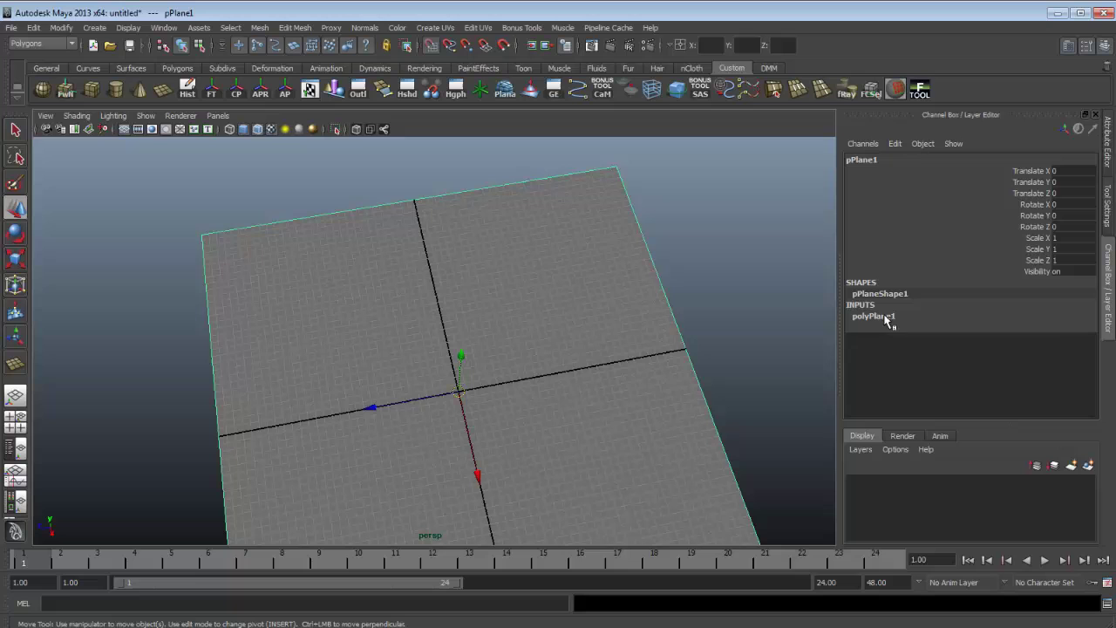
# Set the plane's Subdivisions Width to 12 so its divisions match the grid lines
pyautogui.click(884, 318)
pyautogui.click(1020, 349)
pyautogui.moveTo(554, 349); pyautogui.dragTo(593, 341, button='middle')
pyautogui.keyDown('alt'); pyautogui.moveTo(593, 341); pyautogui.dragTo(340, 312); pyautogui.keyUp('alt')
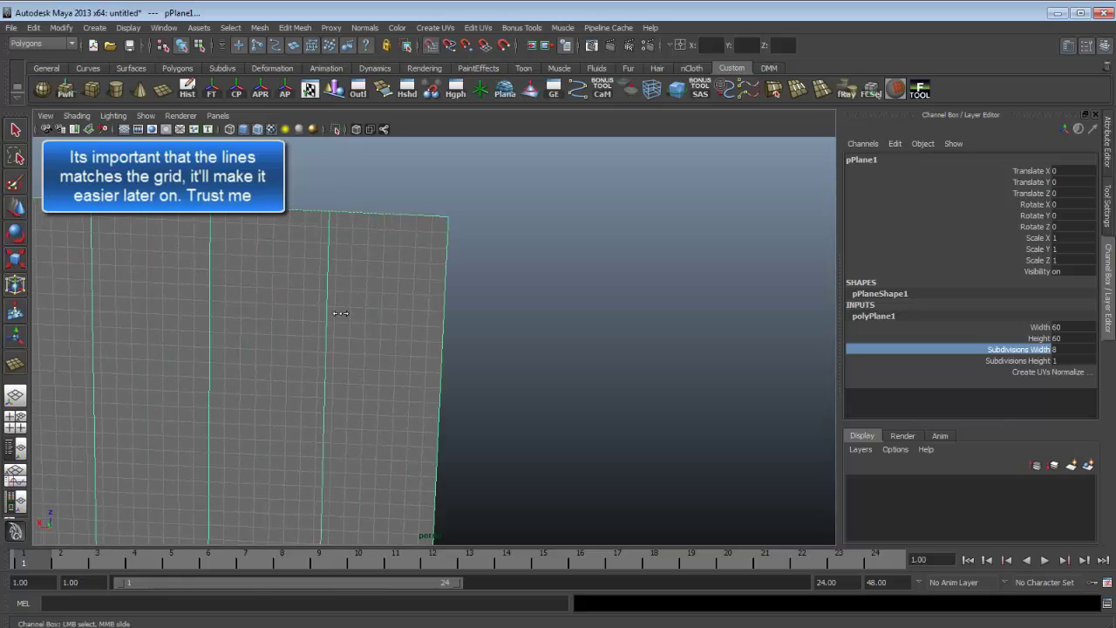
pyautogui.moveTo(340, 313); pyautogui.dragTo(355, 315, button='middle')
pyautogui.keyDown('alt'); pyautogui.moveTo(355, 315); pyautogui.dragTo(327, 346); pyautogui.keyUp('alt')
pyautogui.moveTo(322, 342); pyautogui.dragTo(339, 340, button='middle')
pyautogui.keyDown('alt'); pyautogui.moveTo(330, 346); pyautogui.dragTo(384, 359); pyautogui.keyUp('alt')
pyautogui.scroll(-4, 404, 361)
pyautogui.keyDown('alt'); pyautogui.moveTo(424, 366); pyautogui.dragTo(418, 319, button='middle'); pyautogui.keyUp('alt')
pyautogui.scroll(3, 412, 323)
pyautogui.keyDown('alt'); pyautogui.moveTo(412, 323); pyautogui.dragTo(422, 342); pyautogui.keyUp('alt')
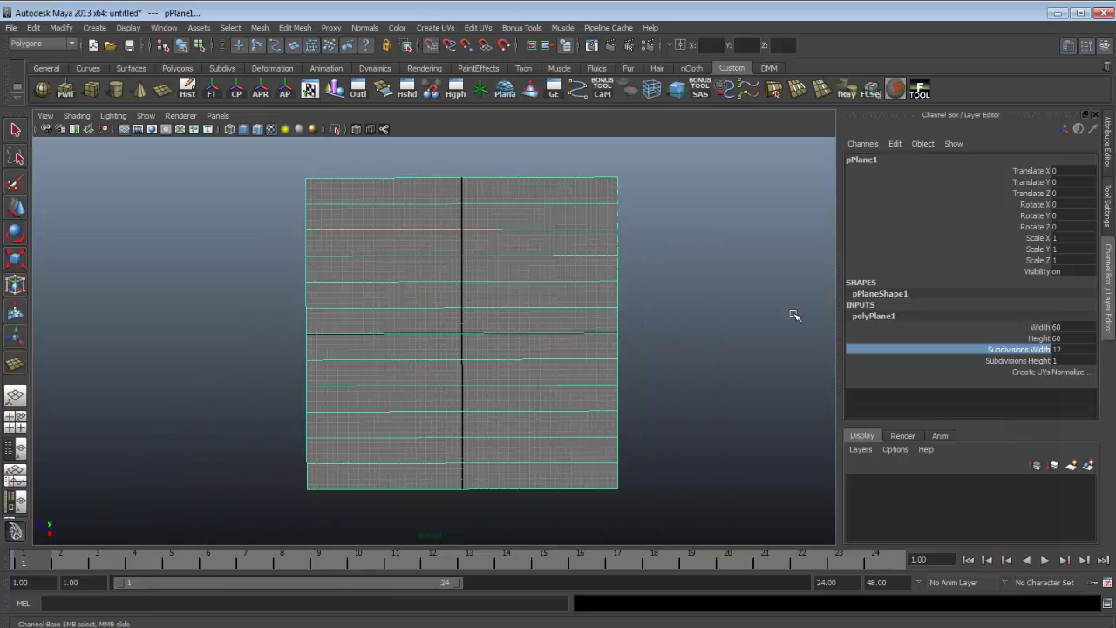
# Set the plane's Subdivisions Height to 6, keeping the divisions aligned with the grid lines
pyautogui.click(1028, 361)
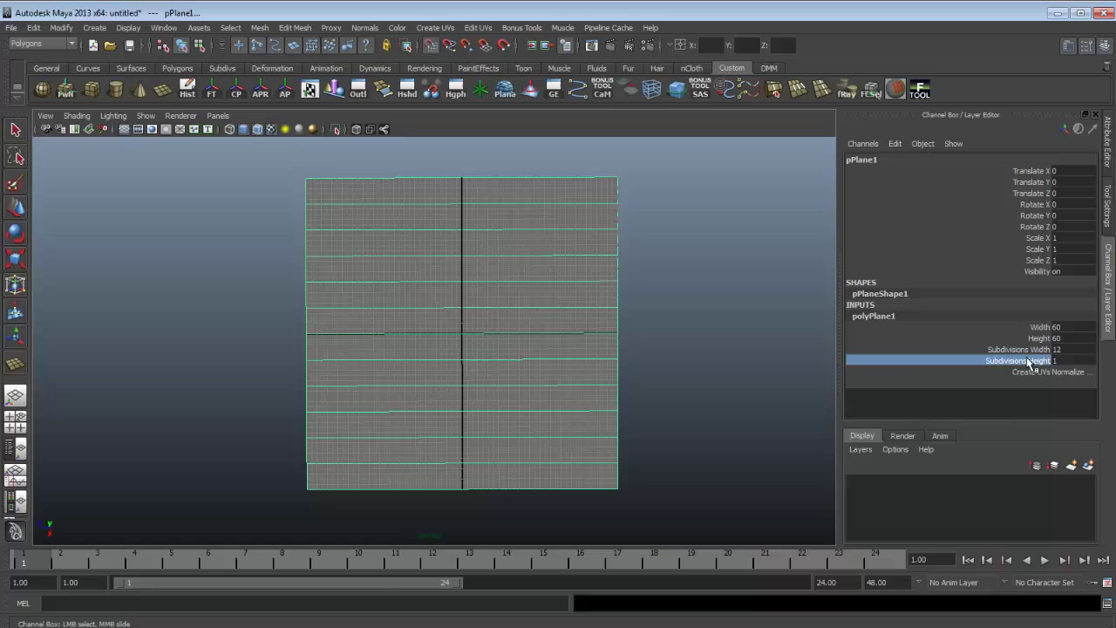
pyautogui.moveTo(421, 324); pyautogui.dragTo(458, 314, button='middle')
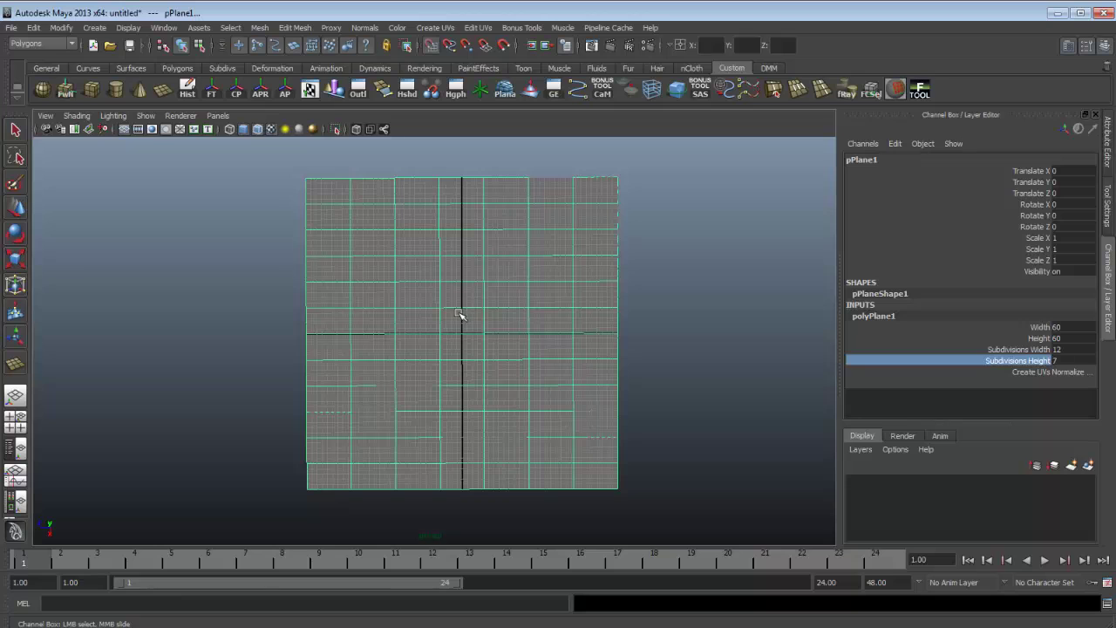
pyautogui.scroll(3, 459, 314)
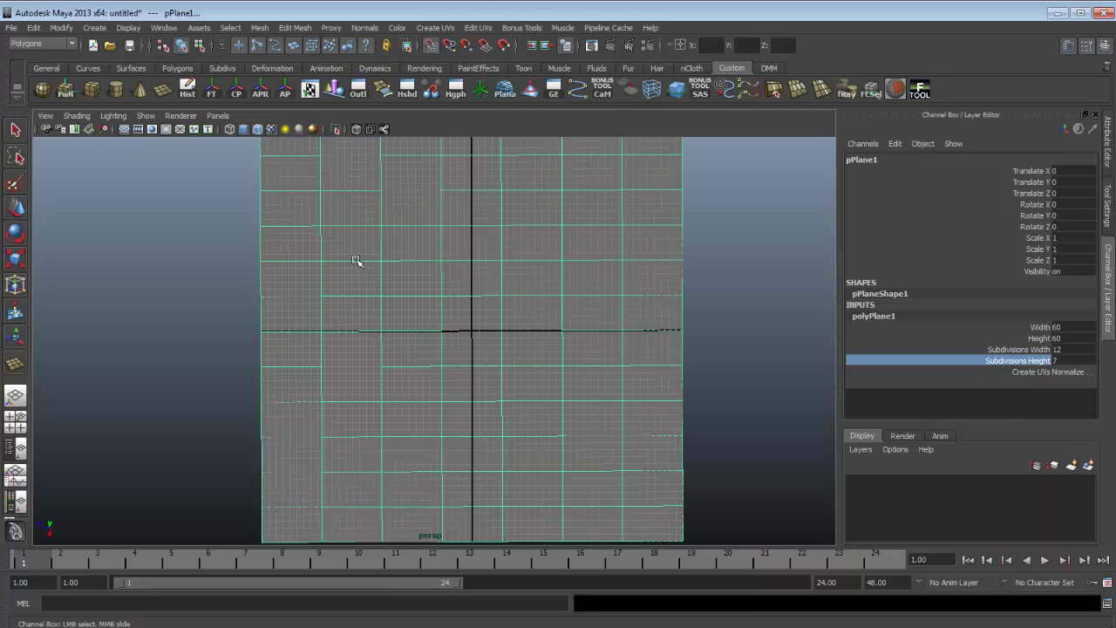
pyautogui.keyDown('alt'); pyautogui.moveTo(358, 259); pyautogui.dragTo(471, 399, button='middle'); pyautogui.keyUp('alt')
pyautogui.scroll(8, 471, 398)
pyautogui.keyDown('alt'); pyautogui.moveTo(467, 297); pyautogui.dragTo(502, 311, button='middle'); pyautogui.keyUp('alt')
pyautogui.scroll(-8, 523, 321)
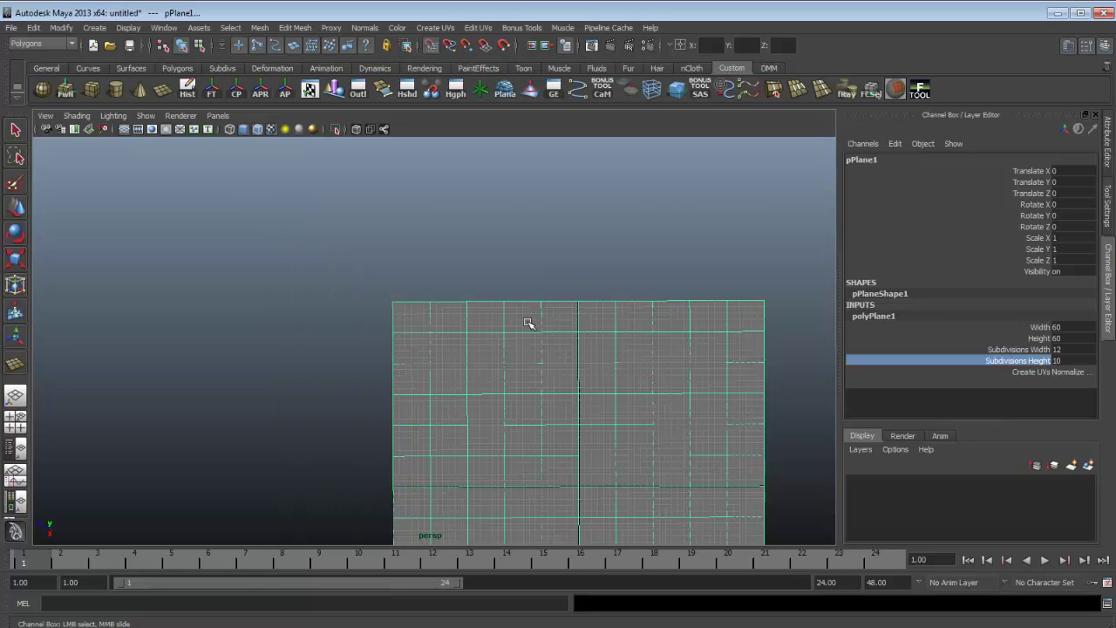
pyautogui.keyDown('alt'); pyautogui.moveTo(581, 361); pyautogui.dragTo(549, 305, button='middle'); pyautogui.keyUp('alt')
pyautogui.scroll(3, 546, 296)
pyautogui.scroll(5, 493, 342)
pyautogui.keyDown('alt'); pyautogui.moveTo(484, 329); pyautogui.dragTo(365, 302, button='middle'); pyautogui.keyUp('alt')
pyautogui.scroll(-5, 366, 305)
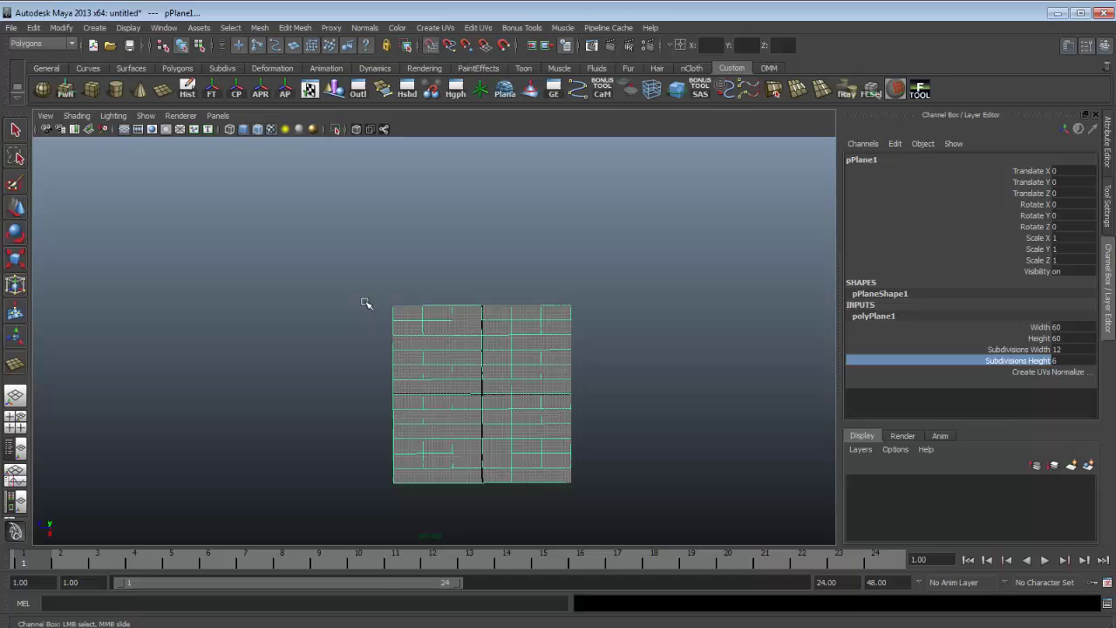
pyautogui.scroll(3, 415, 382)
pyautogui.keyDown('alt'); pyautogui.moveTo(415, 382); pyautogui.dragTo(393, 356); pyautogui.keyUp('alt')
pyautogui.scroll(-5, 401, 333)
pyautogui.scroll(4, 401, 334)
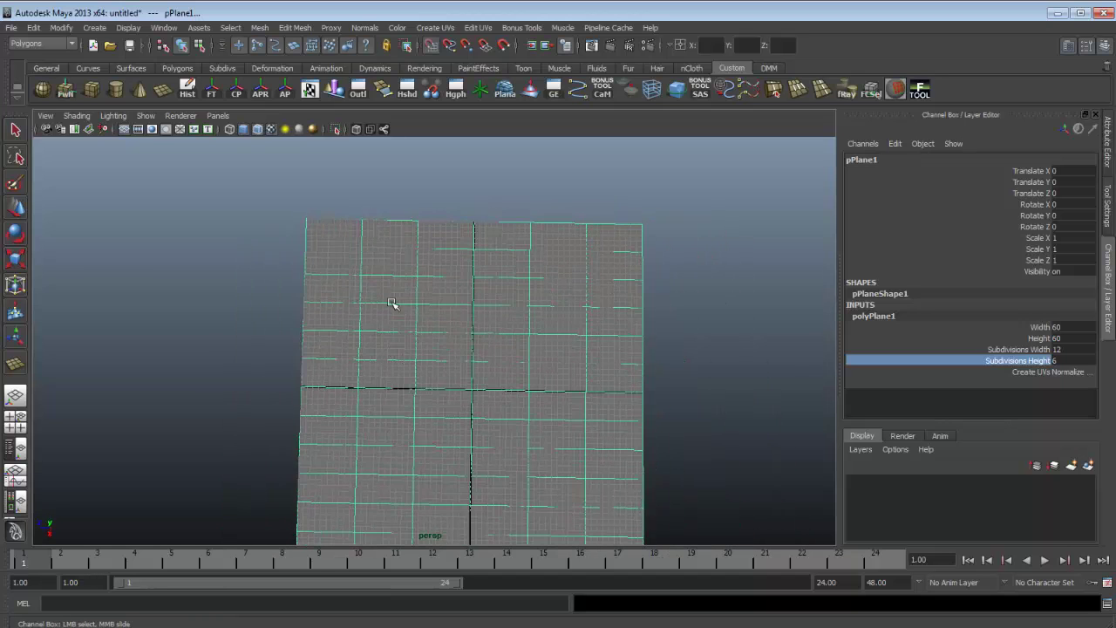
pyautogui.moveTo(391, 304)
pyautogui.keyDown('alt'); pyautogui.mouseDown()
pyautogui.moveTo(388, 325)
pyautogui.moveTo(403, 311)
pyautogui.mouseUp(); pyautogui.keyUp('alt')
pyautogui.scroll(2, 403, 310)
pyautogui.keyDown('alt'); pyautogui.moveTo(402, 311); pyautogui.dragTo(458, 261, button='middle'); pyautogui.keyUp('alt')
pyautogui.press('w')
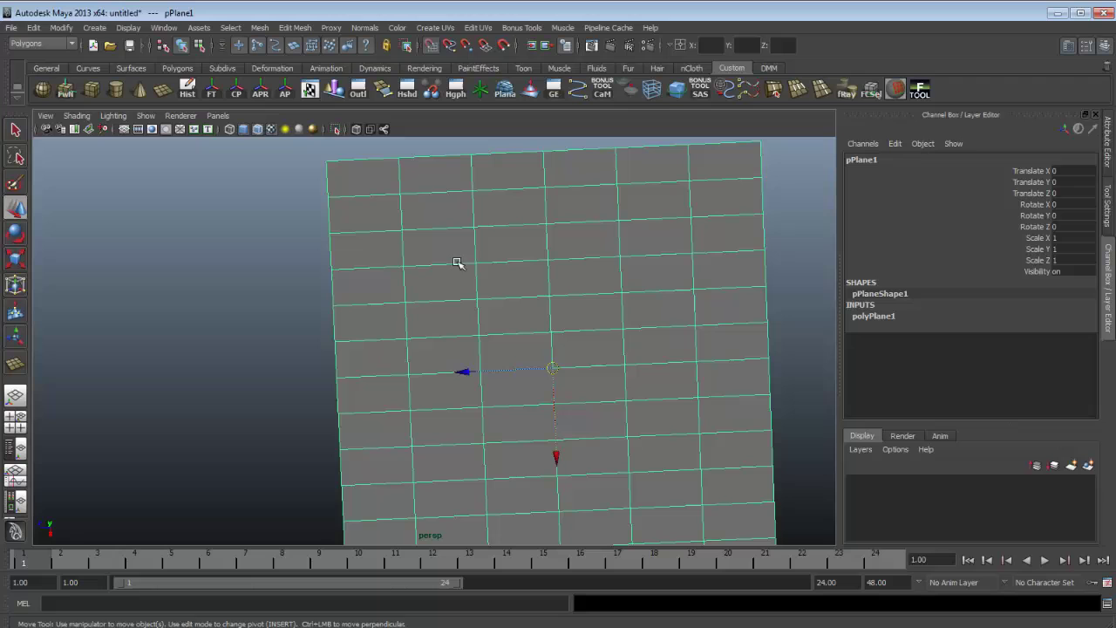
# Turn off grid snapping and detach all edges of the plane with Detach Components
pyautogui.click(430, 46)
pyautogui.keyDown('alt'); pyautogui.moveTo(443, 234); pyautogui.dragTo(451, 274, button='middle'); pyautogui.keyUp('alt')
pyautogui.moveTo(448, 272); pyautogui.dragTo(436, 202, button='right')
pyautogui.scroll(-6, 436, 202)
pyautogui.keyDown('alt'); pyautogui.moveTo(562, 441); pyautogui.dragTo(507, 403, button='middle'); pyautogui.keyUp('alt')
pyautogui.moveTo(567, 474); pyautogui.dragTo(424, 291)
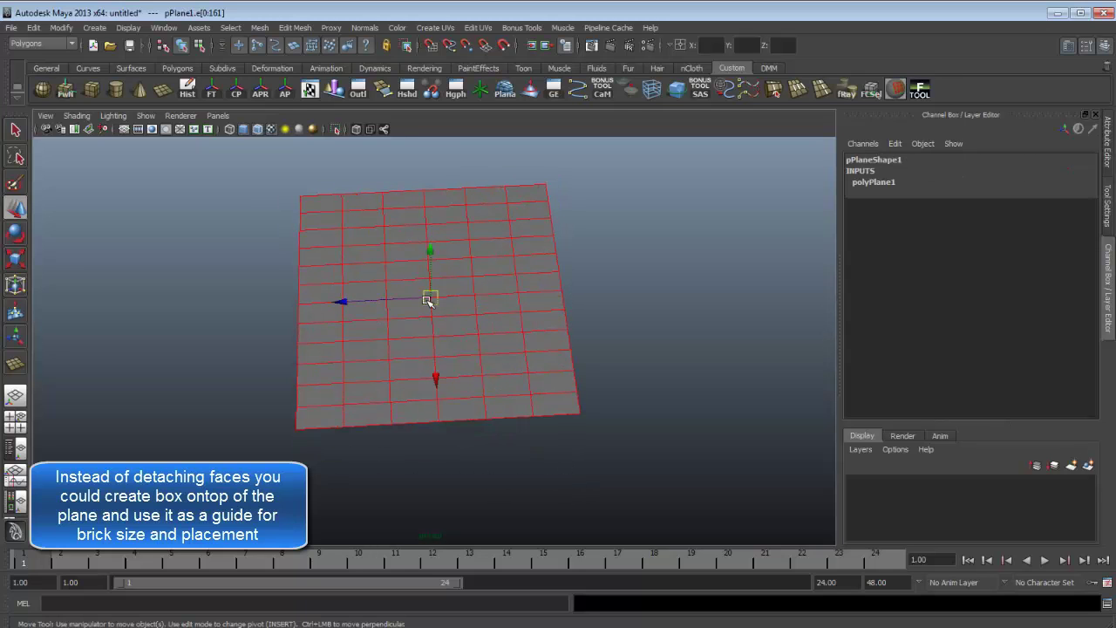
pyautogui.keyDown('shift'); pyautogui.rightClick(421, 286); pyautogui.keyUp('shift')
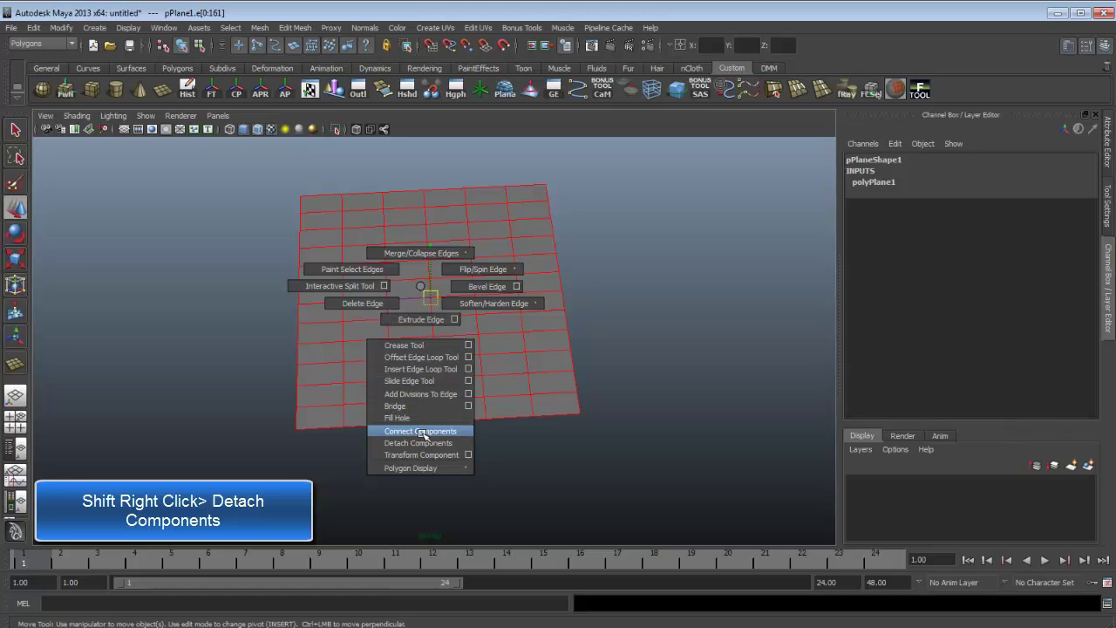
pyautogui.click(419, 443)
# Separate the detached plane into an individual object for each face
pyautogui.rightClick(461, 329)
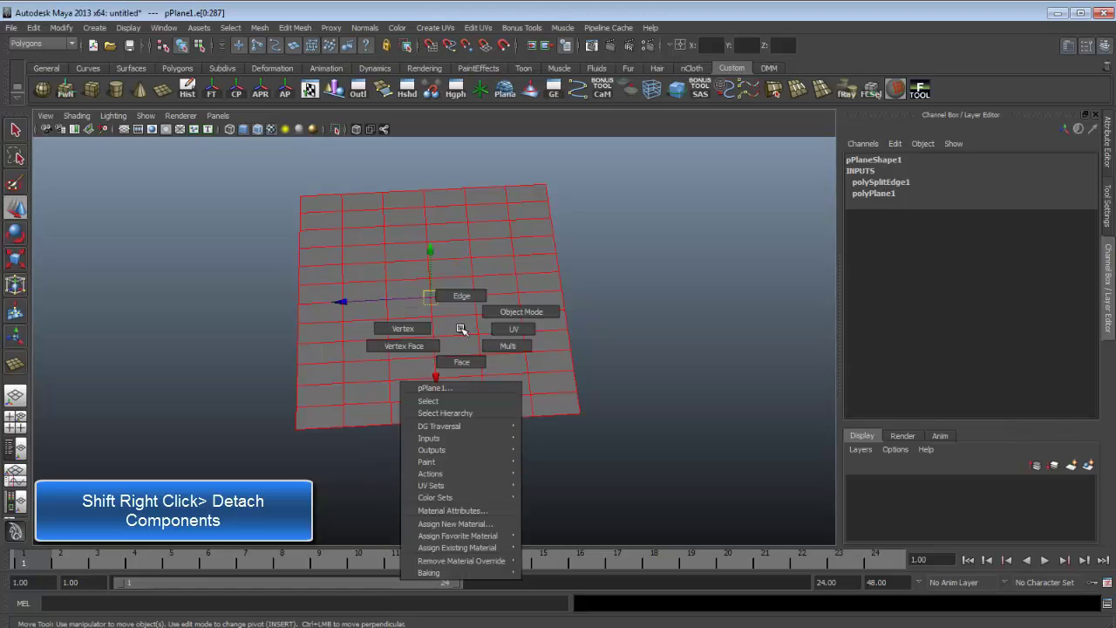
pyautogui.click(503, 298)
pyautogui.keyDown('shift'); pyautogui.rightClick(501, 294); pyautogui.keyUp('shift')
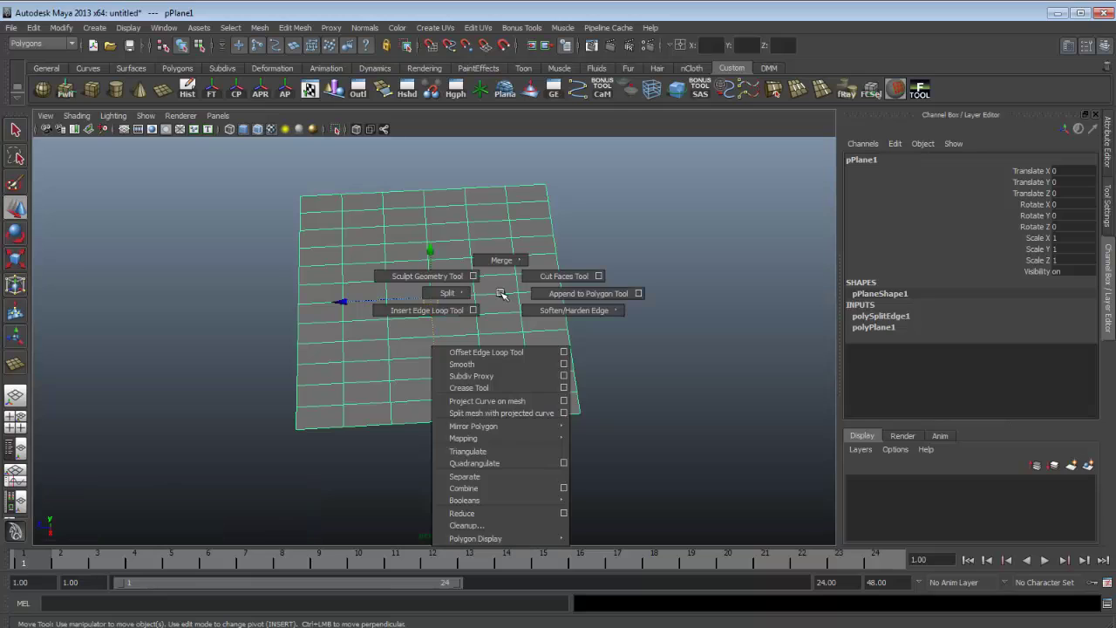
pyautogui.click(503, 475)
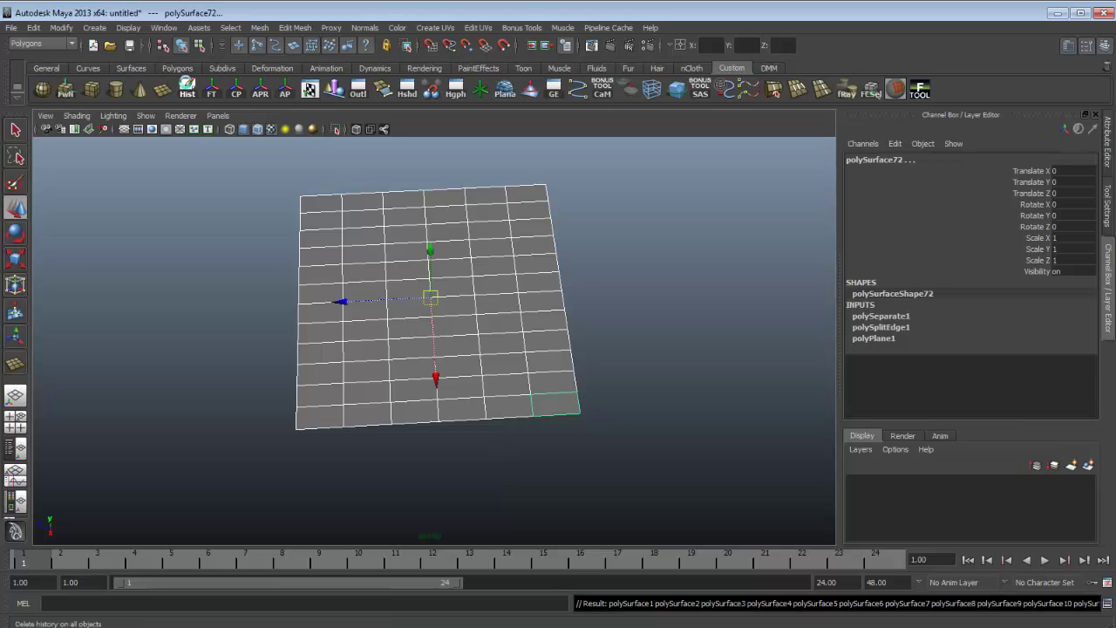
# Delete the history of all separated pieces and center their pivots
pyautogui.click(186, 87)
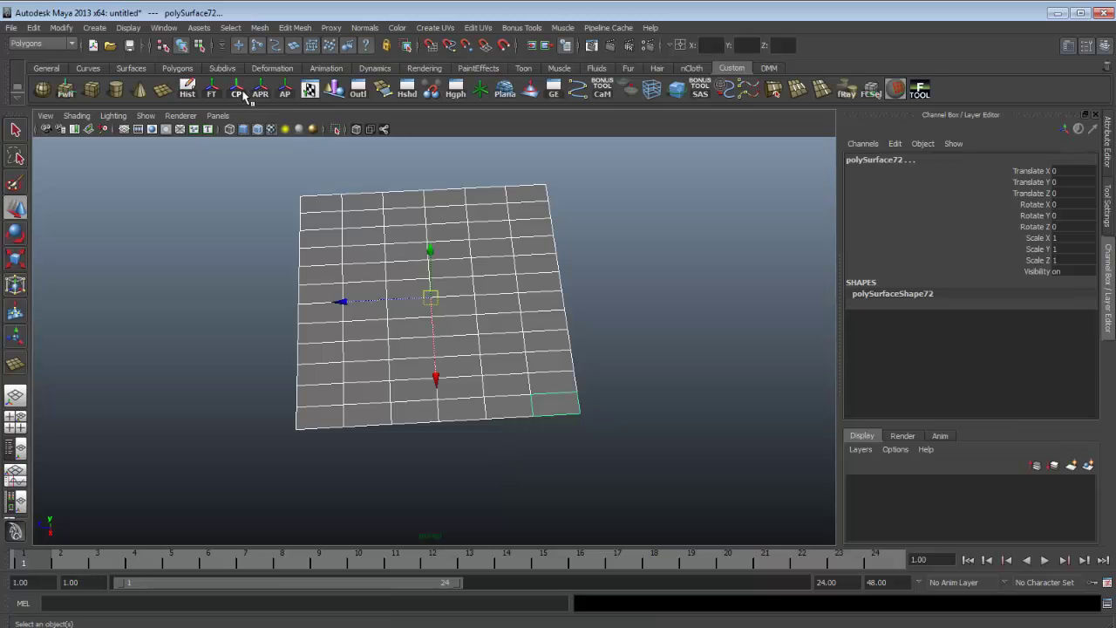
pyautogui.click(239, 90)
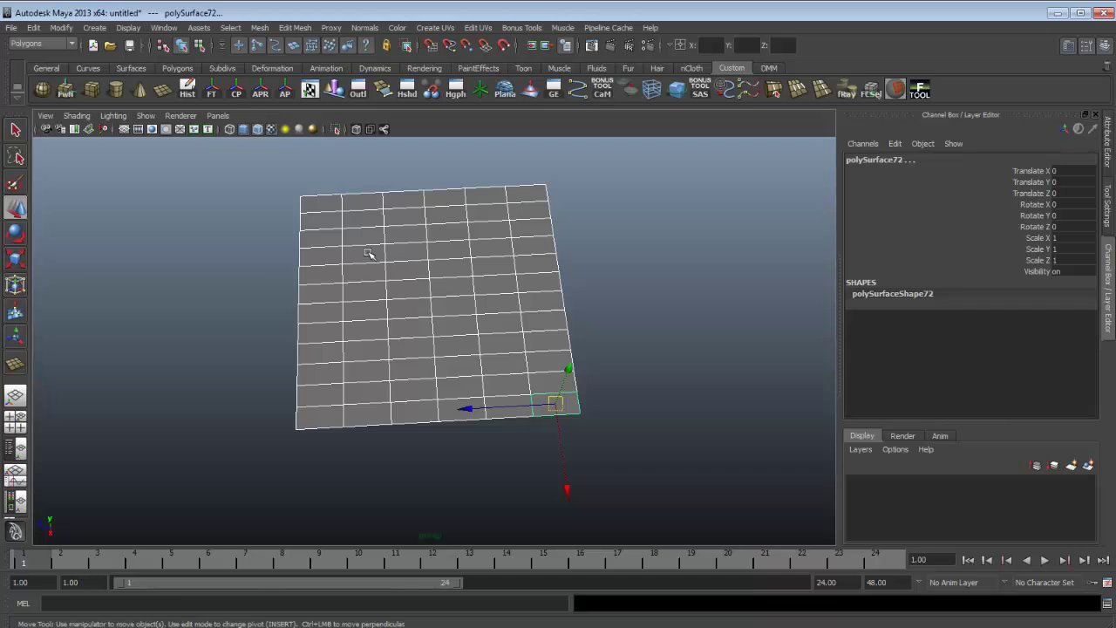
# Delete the leftmost brick in every other row, beginning with the second row
pyautogui.keyDown('alt'); pyautogui.moveTo(368, 253); pyautogui.dragTo(417, 266); pyautogui.keyUp('alt')
pyautogui.click(411, 254)
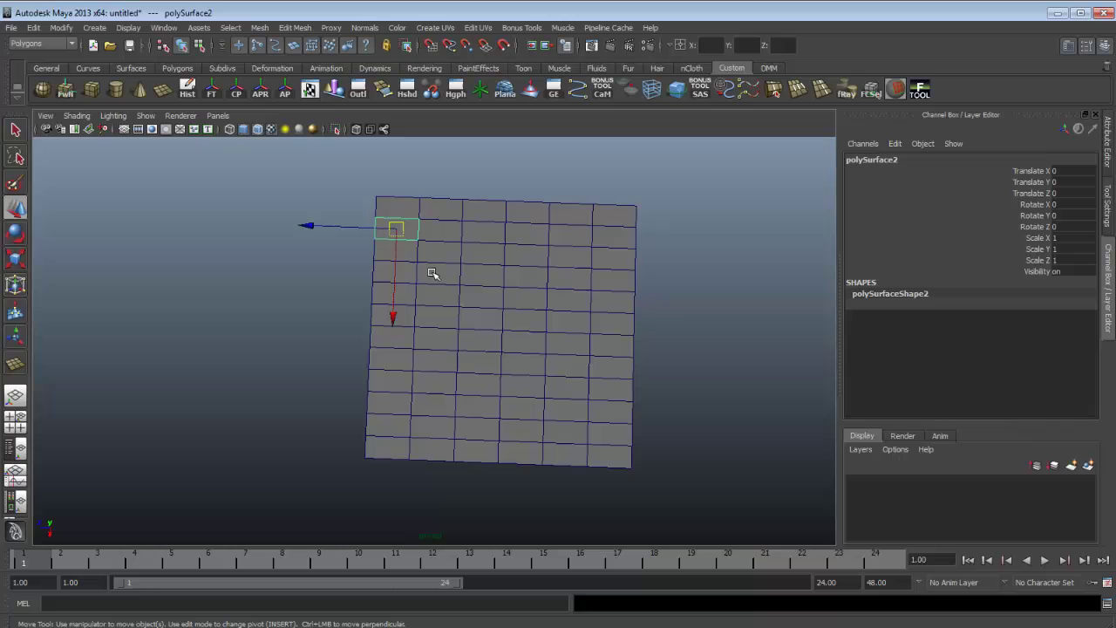
pyautogui.keyDown('shift'); pyautogui.click(402, 274); pyautogui.keyUp('shift')
pyautogui.keyDown('shift'); pyautogui.click(402, 313); pyautogui.keyUp('shift')
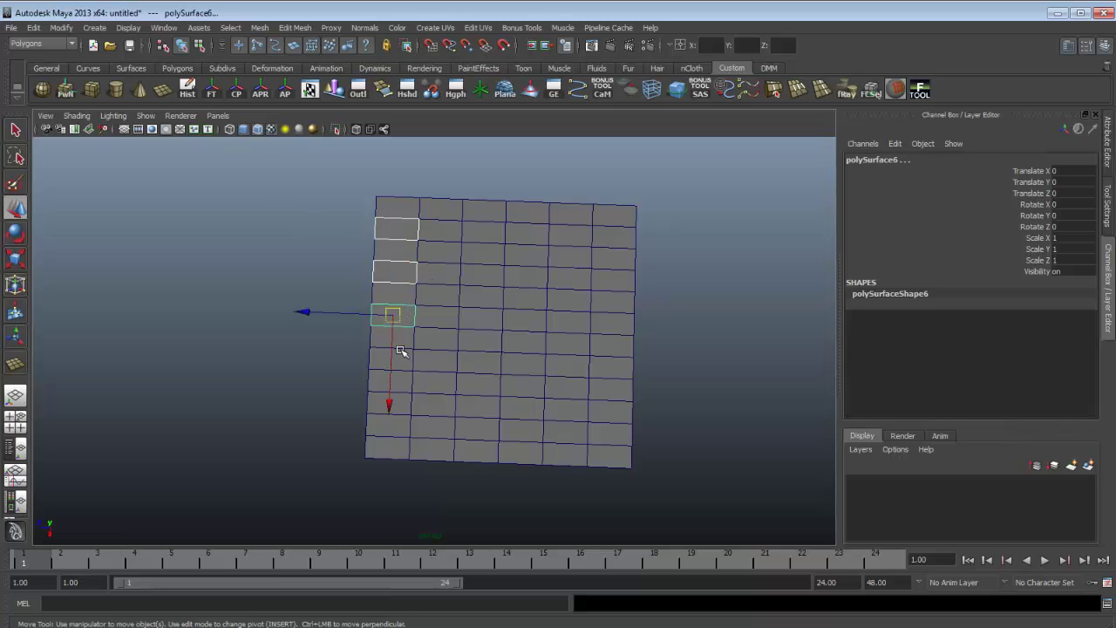
pyautogui.keyDown('shift'); pyautogui.click(402, 355); pyautogui.keyUp('shift')
pyautogui.keyDown('shift'); pyautogui.click(401, 402); pyautogui.keyUp('shift')
pyautogui.keyDown('shift'); pyautogui.click(403, 447); pyautogui.keyUp('shift')
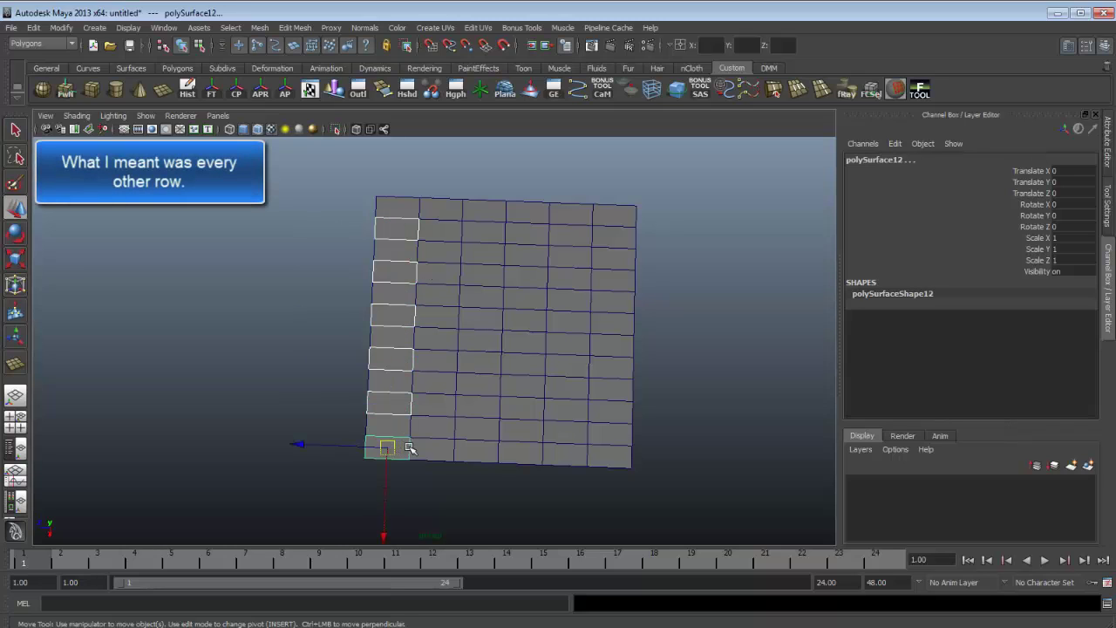
pyautogui.press('Delete')
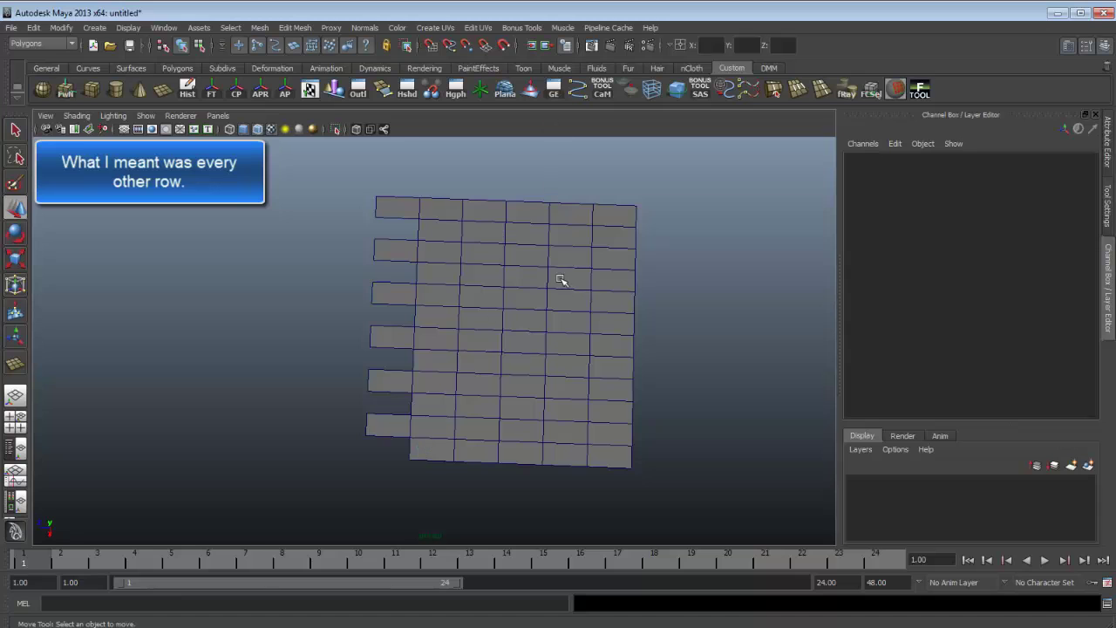
# Select the five remaining bricks in the second row
pyautogui.keyDown('alt'); pyautogui.moveTo(561, 280); pyautogui.dragTo(491, 301); pyautogui.keyUp('alt')
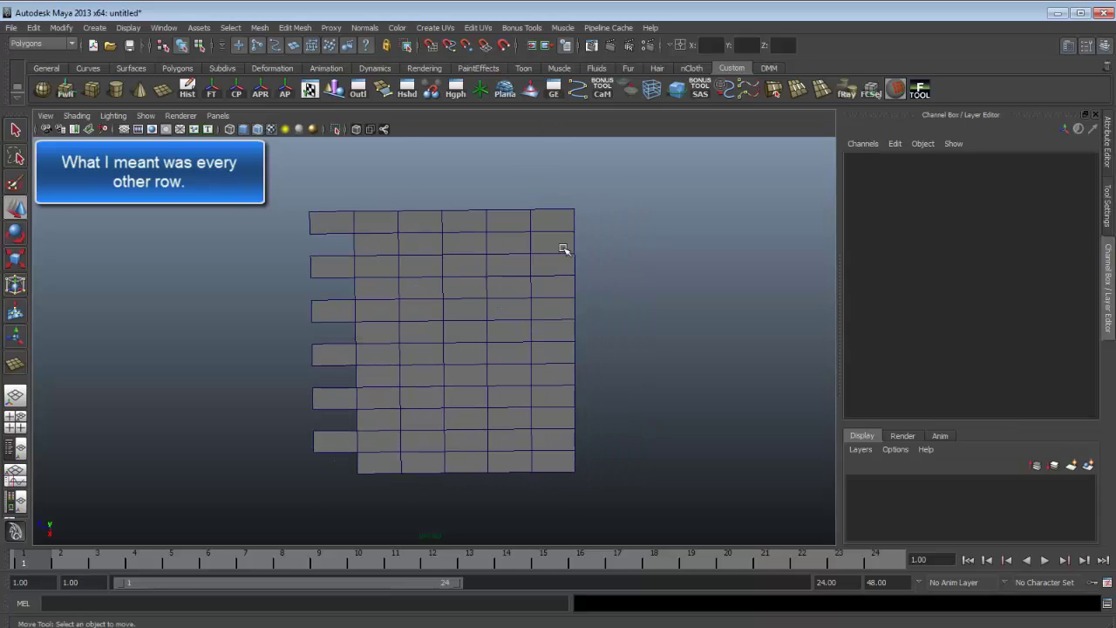
pyautogui.moveTo(563, 248); pyautogui.dragTo(348, 241)
pyautogui.scroll(2, 438, 233)
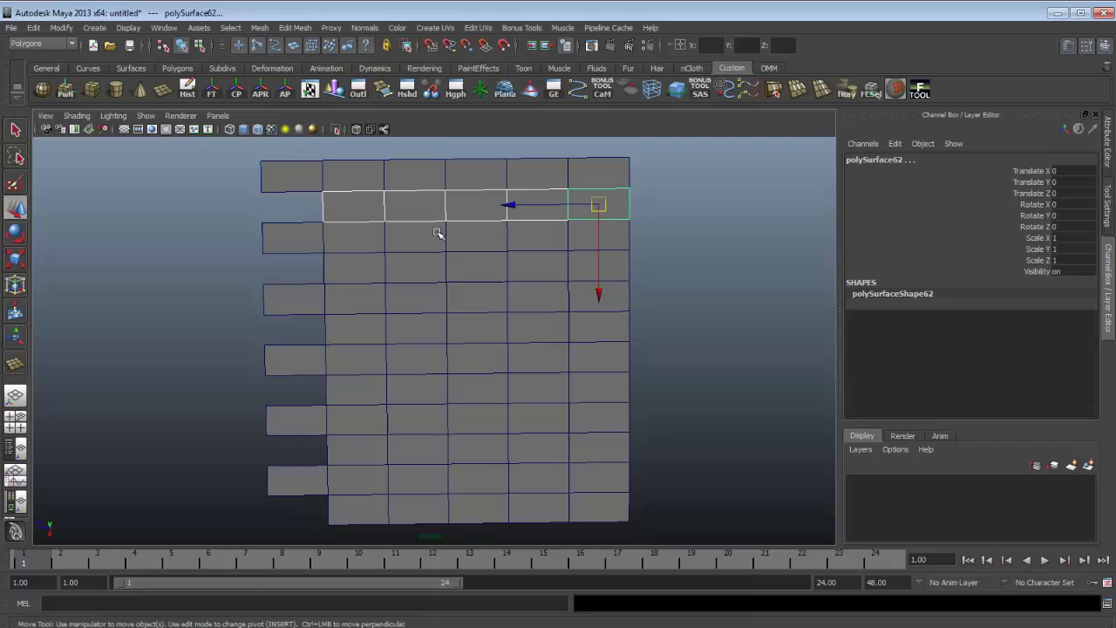
pyautogui.scroll(2, 438, 233)
pyautogui.scroll(1, 402, 273)
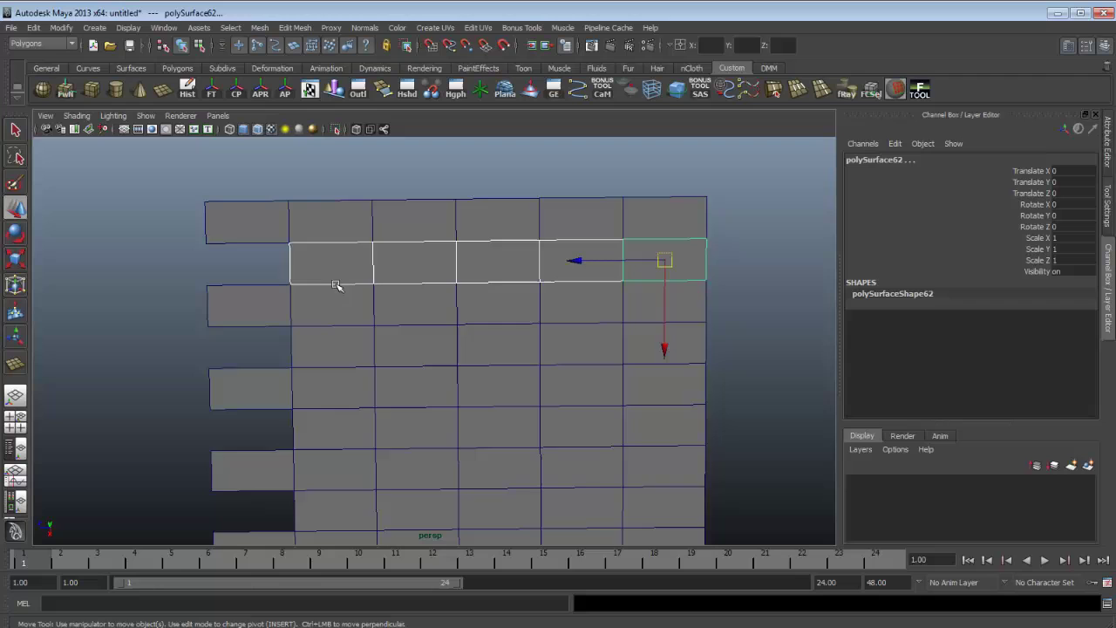
pyautogui.keyDown('alt'); pyautogui.moveTo(339, 287); pyautogui.dragTo(528, 277); pyautogui.keyUp('alt')
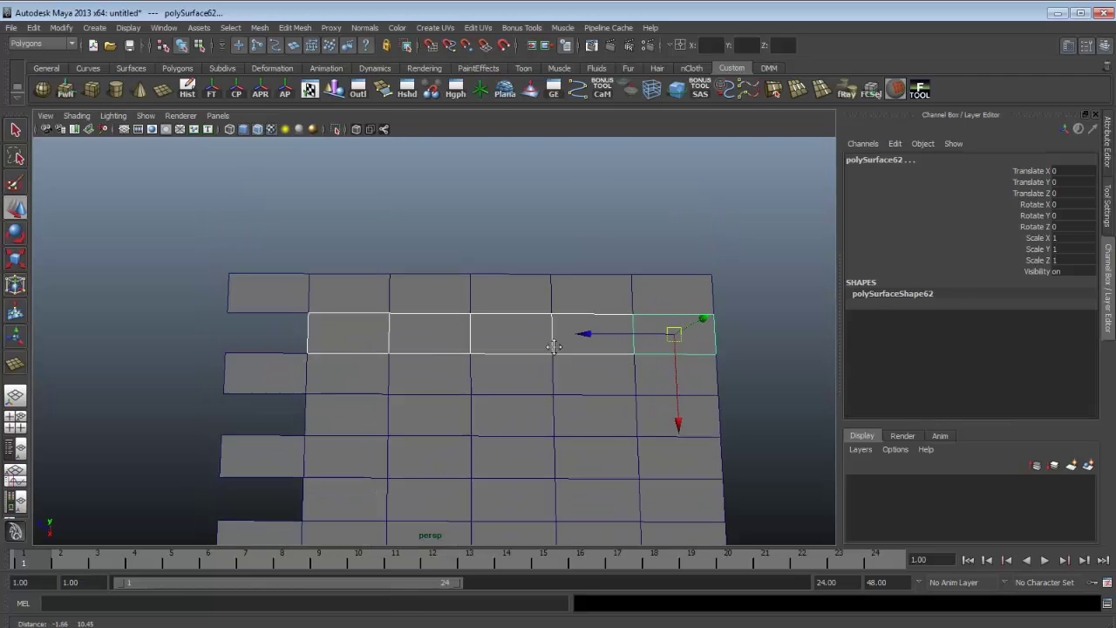
pyautogui.scroll(3, 441, 339)
pyautogui.click(312, 265)
pyautogui.keyDown('shift'); pyautogui.rightClick(278, 259); pyautogui.keyUp('shift')
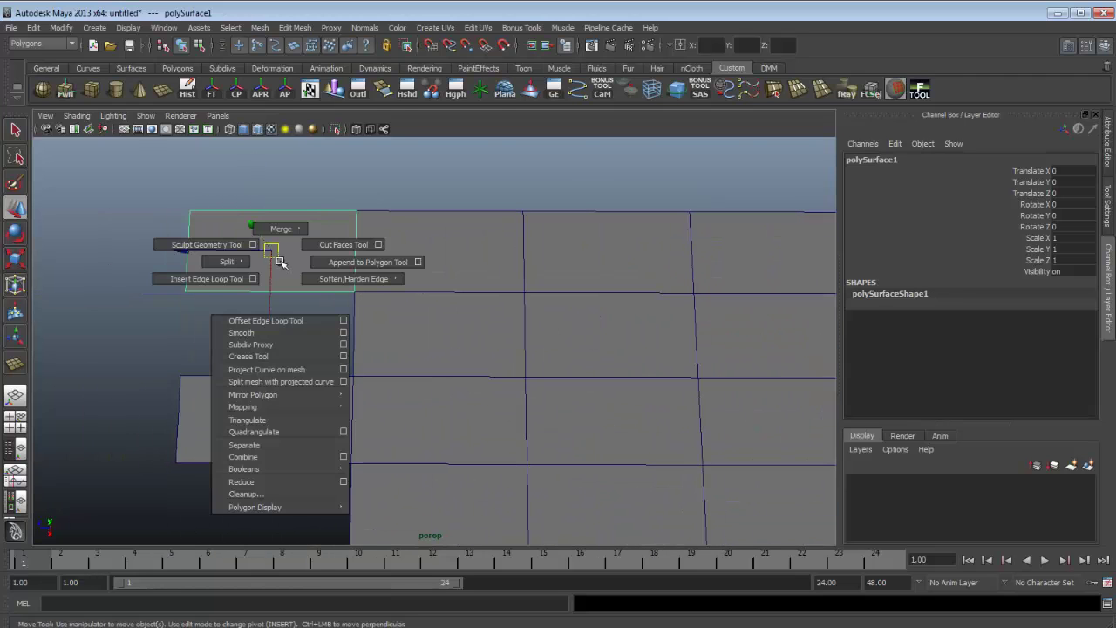
pyautogui.click(218, 278)
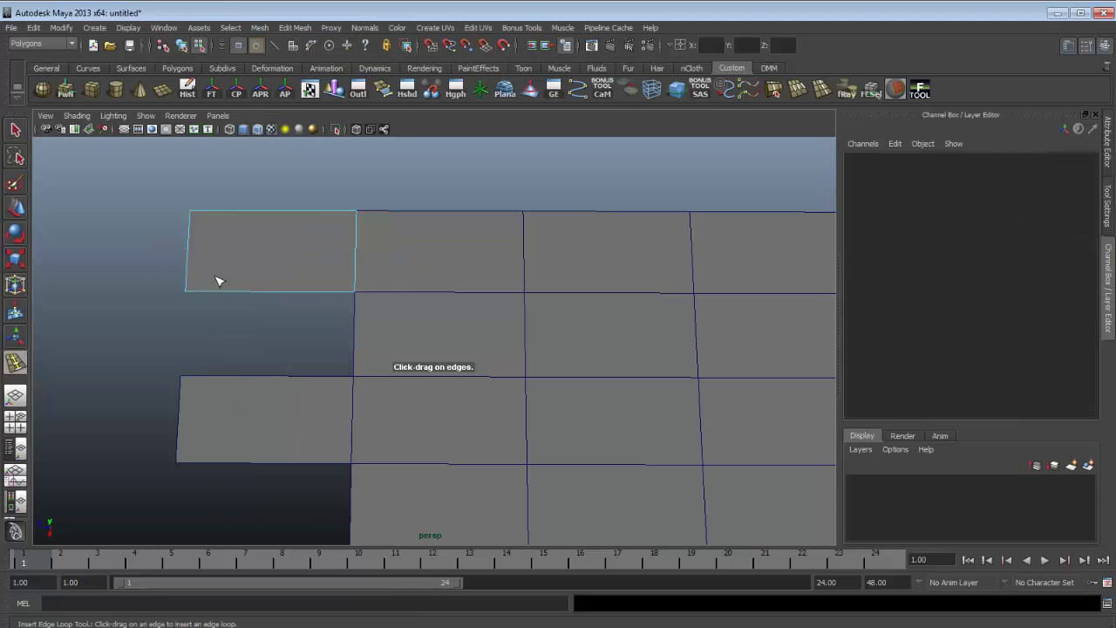
pyautogui.press('w')
# Split the upper-left corner brick in half by connecting its top and bottom edges
pyautogui.moveTo(281, 261); pyautogui.dragTo(281, 223, button='right')
pyautogui.moveTo(277, 187); pyautogui.dragTo(297, 396)
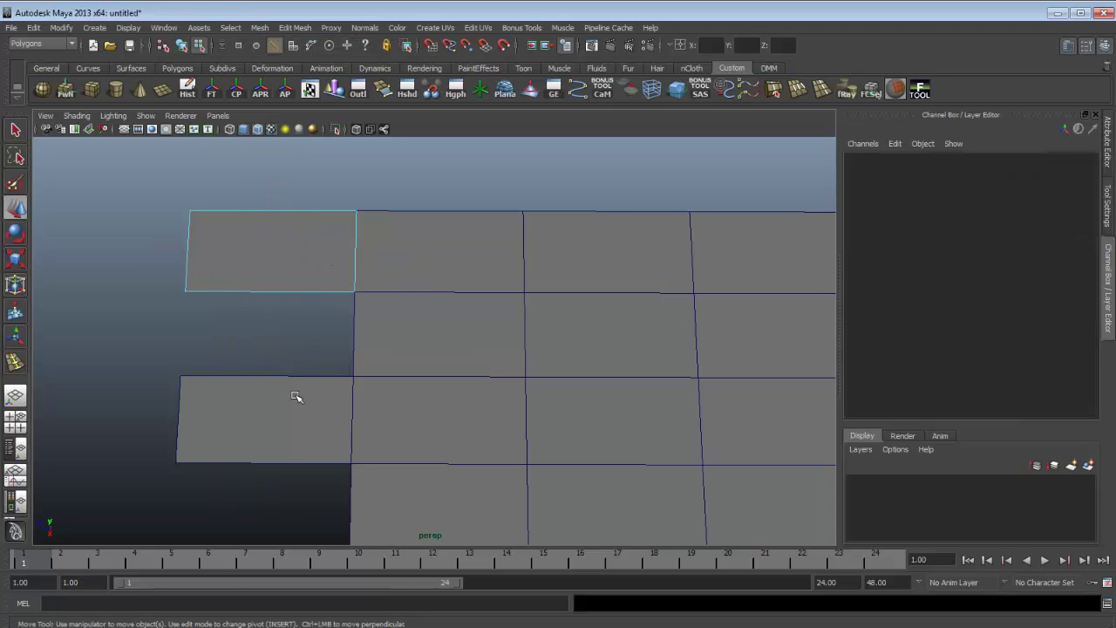
pyautogui.keyDown('shift'); pyautogui.moveTo(285, 273); pyautogui.dragTo(286, 416, button='right'); pyautogui.keyUp('shift')
pyautogui.scroll(-5, 361, 379)
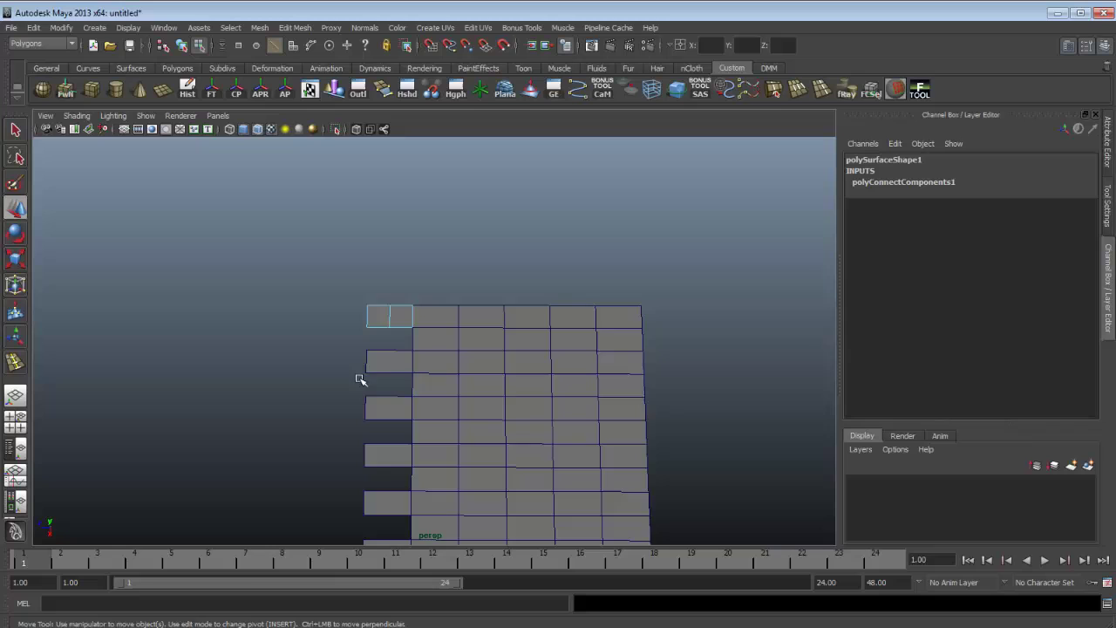
# Snap the pivots of the five second-row bricks together onto the row's upper-left corner vertex
pyautogui.scroll(4, 414, 370)
pyautogui.moveTo(416, 332); pyautogui.dragTo(471, 300, button='right')
pyautogui.click(421, 305)
pyautogui.keyDown('shift'); pyautogui.click(521, 305); pyautogui.keyUp('shift')
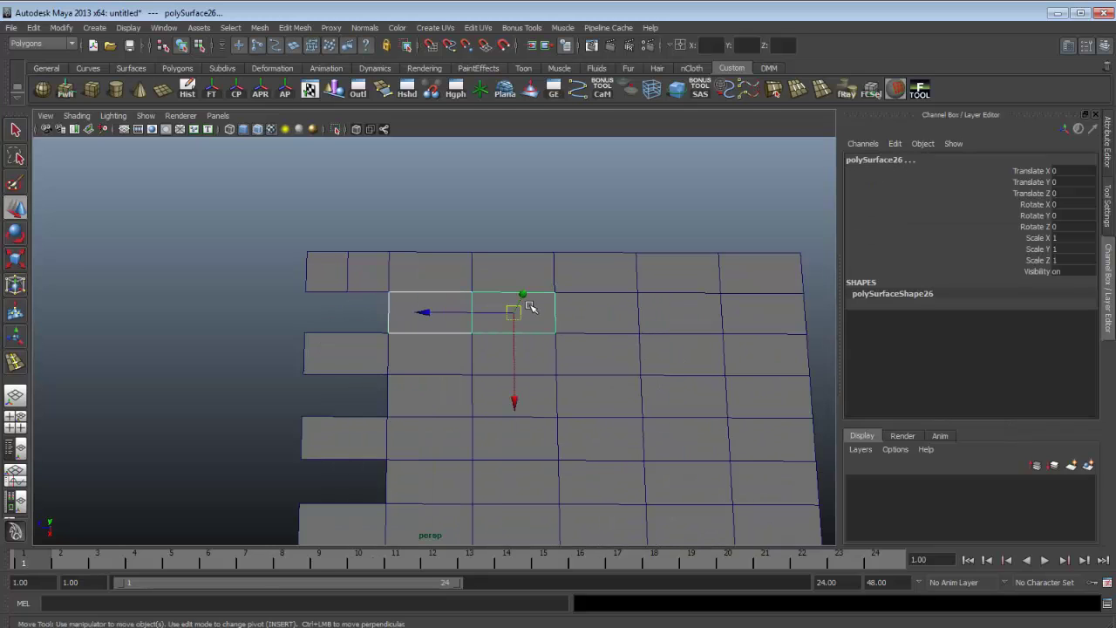
pyautogui.keyDown('shift'); pyautogui.click(598, 304); pyautogui.keyUp('shift')
pyautogui.keyDown('shift'); pyautogui.click(663, 311); pyautogui.keyUp('shift')
pyautogui.keyDown('shift'); pyautogui.click(739, 312); pyautogui.keyUp('shift')
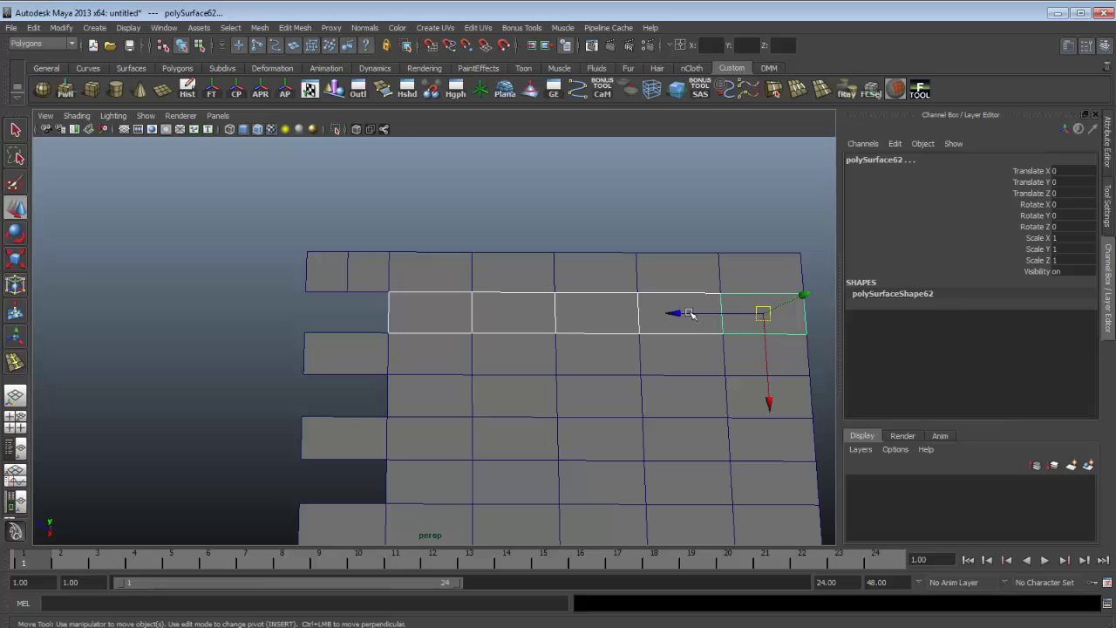
pyautogui.keyDown('shift'); pyautogui.moveTo(688, 313); pyautogui.dragTo(688, 312, button='right'); pyautogui.keyUp('shift')
pyautogui.press('Insert')
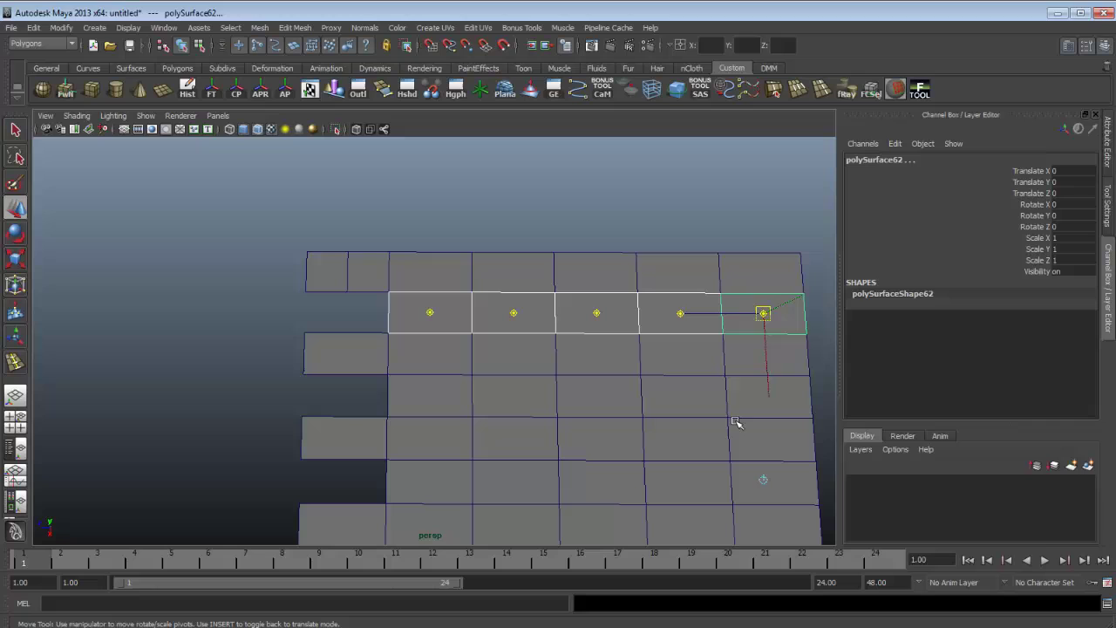
pyautogui.press('v')
pyautogui.moveTo(761, 313); pyautogui.dragTo(388, 292)
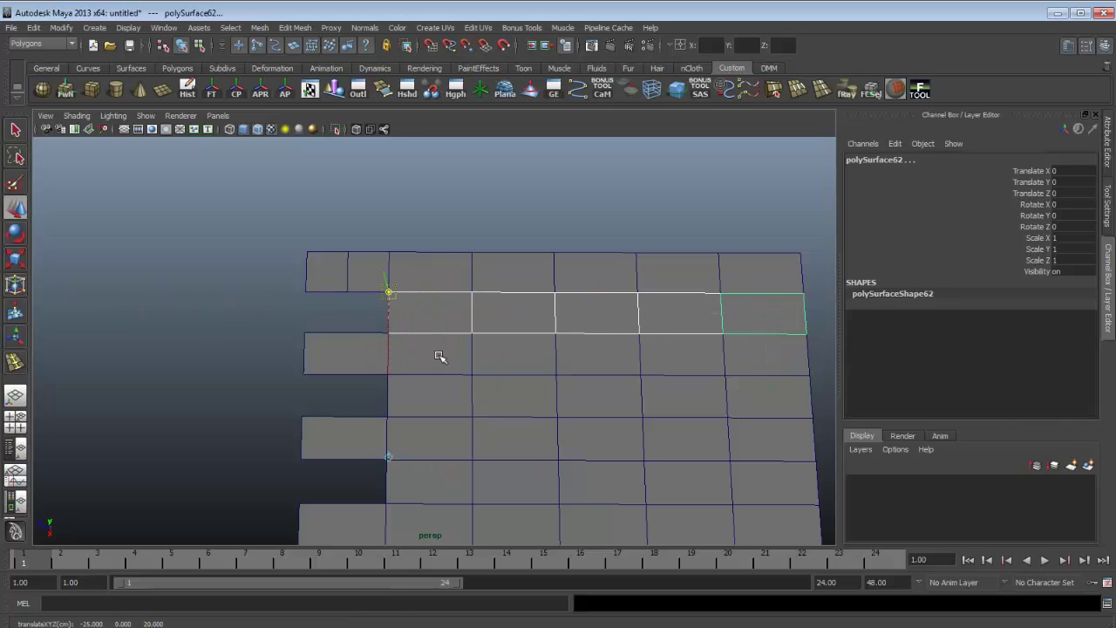
# Offset the five second-row bricks left by half a brick, snapping them to the midline vertex of the split corner brick
pyautogui.press('Insert')
pyautogui.press('v')
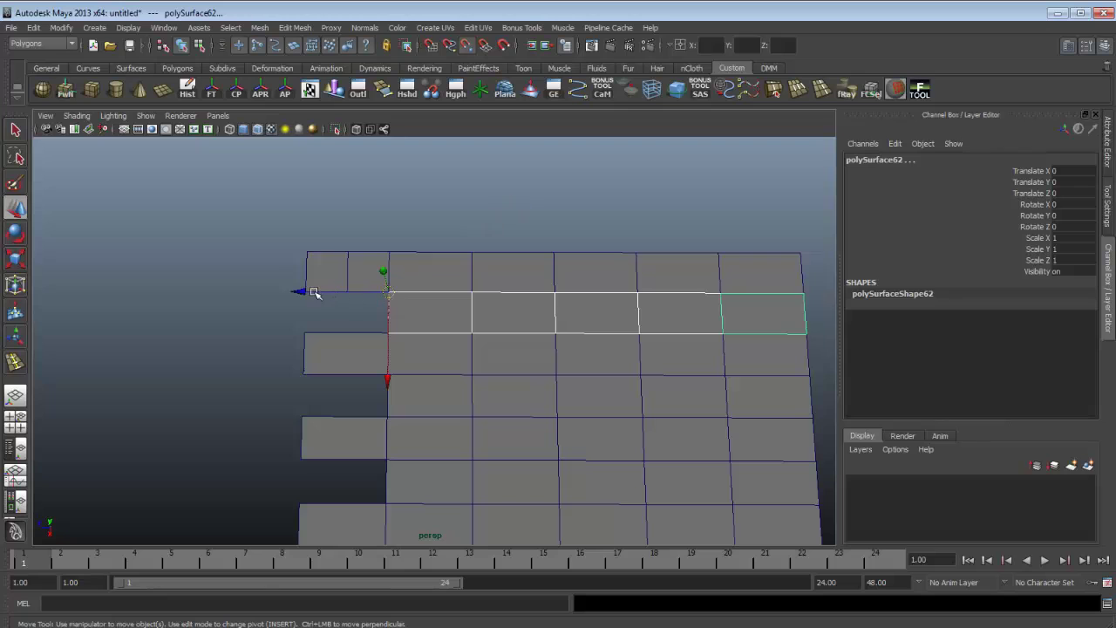
pyautogui.moveTo(311, 294); pyautogui.dragTo(349, 297)
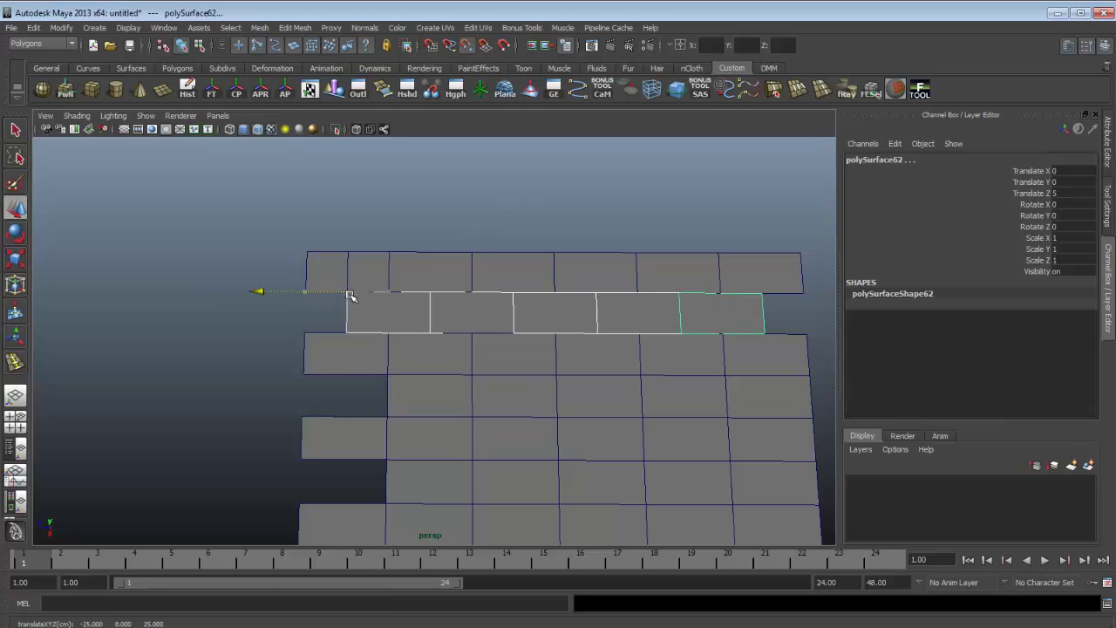
pyautogui.keyDown('alt'); pyautogui.moveTo(531, 312); pyautogui.dragTo(508, 337); pyautogui.keyUp('alt')
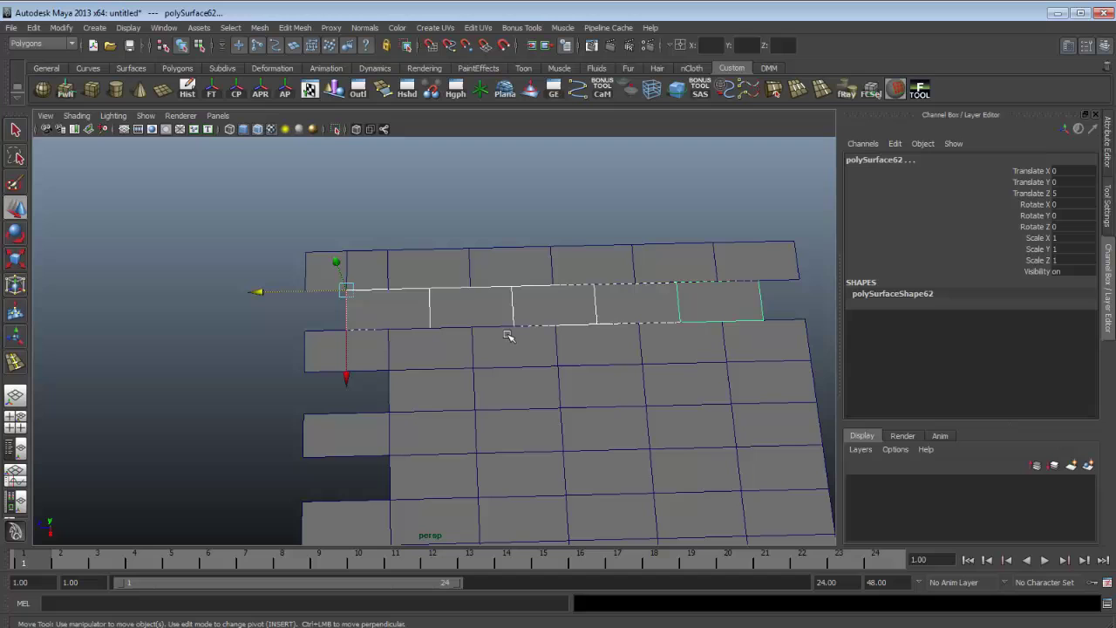
# Center the pivots of the five shifted second-row bricks
pyautogui.click(235, 92)
pyautogui.scroll(-3, 396, 271)
pyautogui.moveTo(422, 366)
pyautogui.keyDown('alt'); pyautogui.mouseDown()
pyautogui.moveTo(438, 341)
pyautogui.moveTo(427, 374)
pyautogui.moveTo(437, 381)
pyautogui.mouseUp(); pyautogui.keyUp('alt')
pyautogui.scroll(2, 432, 378)
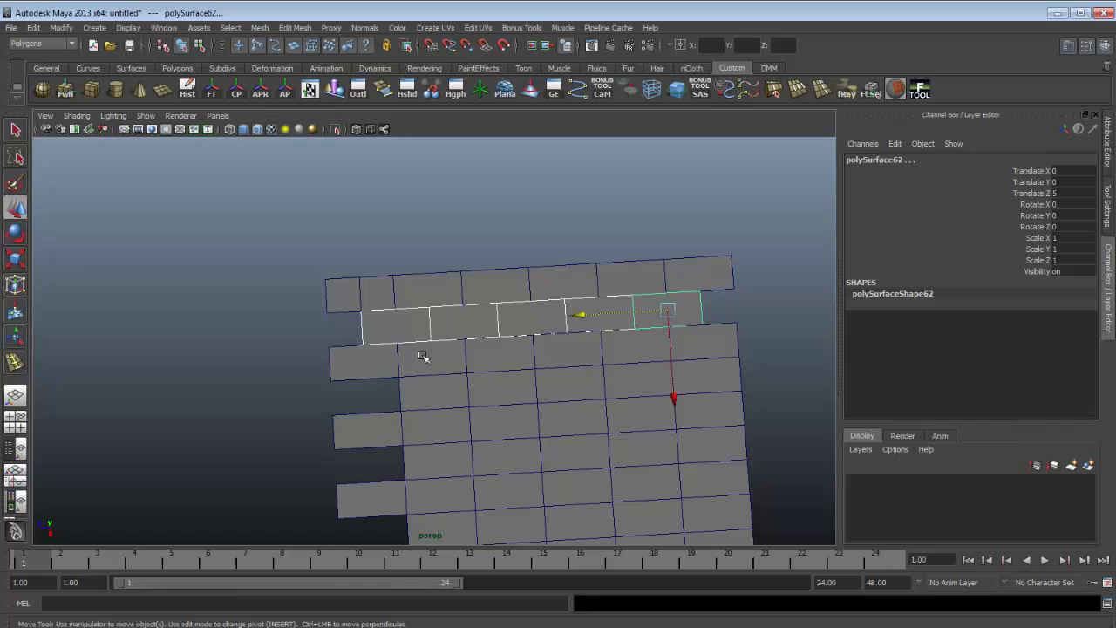
# Delete the dividing edge on the upper-left corner brick, and clear the construction history with both top rows selected
pyautogui.click(381, 296)
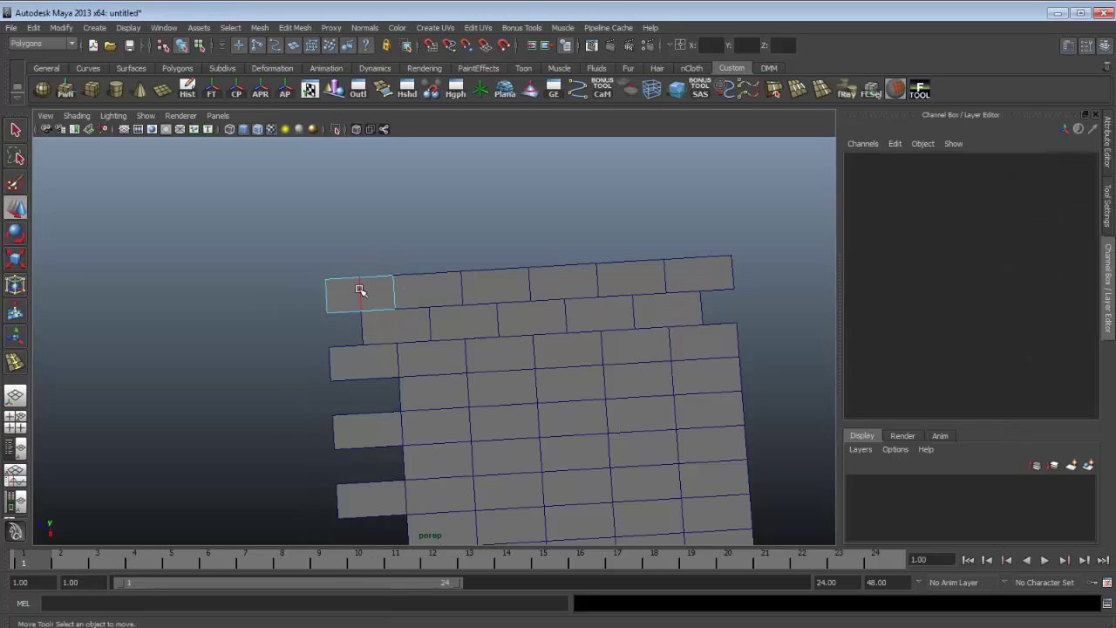
pyautogui.click(360, 290)
pyautogui.keyDown('shift'); pyautogui.moveTo(361, 291); pyautogui.dragTo(338, 300, button='right'); pyautogui.keyUp('shift')
pyautogui.moveTo(445, 325); pyautogui.dragTo(512, 304, button='right')
pyautogui.click(494, 317)
pyautogui.moveTo(730, 309); pyautogui.dragTo(377, 263)
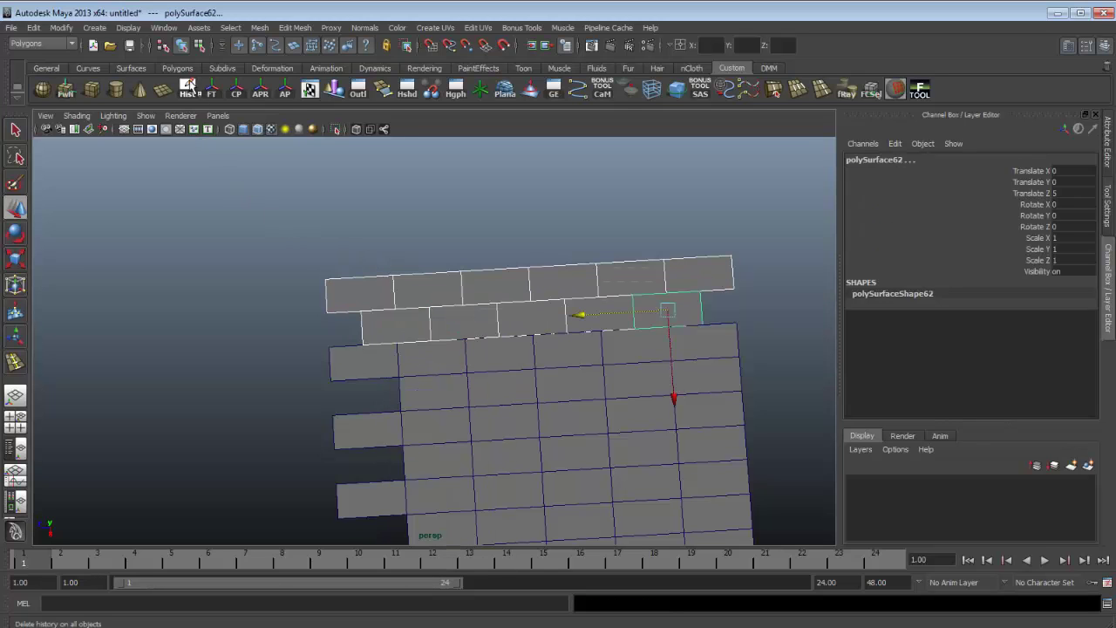
# Delete all bricks below the second row, keeping only the top two rows
pyautogui.scroll(-3, 389, 217)
pyautogui.keyDown('alt'); pyautogui.moveTo(526, 408); pyautogui.dragTo(491, 309, button='middle'); pyautogui.keyUp('alt')
pyautogui.moveTo(609, 472); pyautogui.dragTo(324, 254)
pyautogui.press('Delete')
pyautogui.scroll(3, 358, 186)
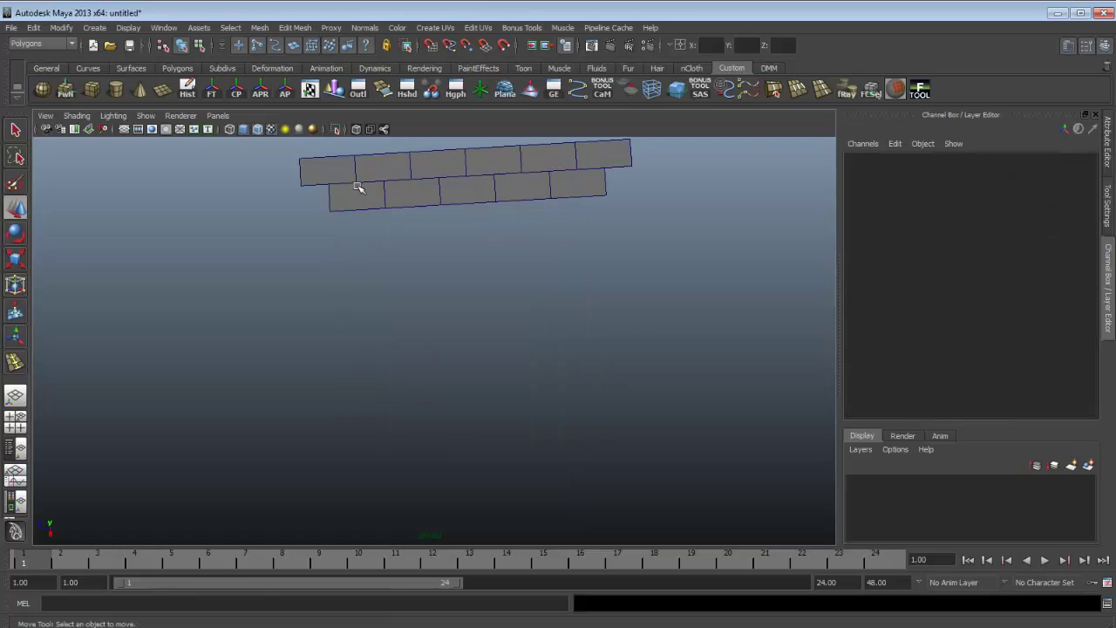
# Duplicate the rightmost second-row brick and move the copy to the right end of that row, about -5.16 in Z
pyautogui.keyDown('alt'); pyautogui.moveTo(359, 187); pyautogui.dragTo(392, 308, button='middle'); pyautogui.keyUp('alt')
pyautogui.scroll(5, 392, 308)
pyautogui.keyDown('alt'); pyautogui.moveTo(386, 308); pyautogui.dragTo(373, 312); pyautogui.keyUp('alt')
pyautogui.scroll(-5, 511, 308)
pyautogui.keyDown('alt'); pyautogui.moveTo(516, 307); pyautogui.dragTo(446, 329, button='middle'); pyautogui.keyUp('alt')
pyautogui.scroll(3, 446, 329)
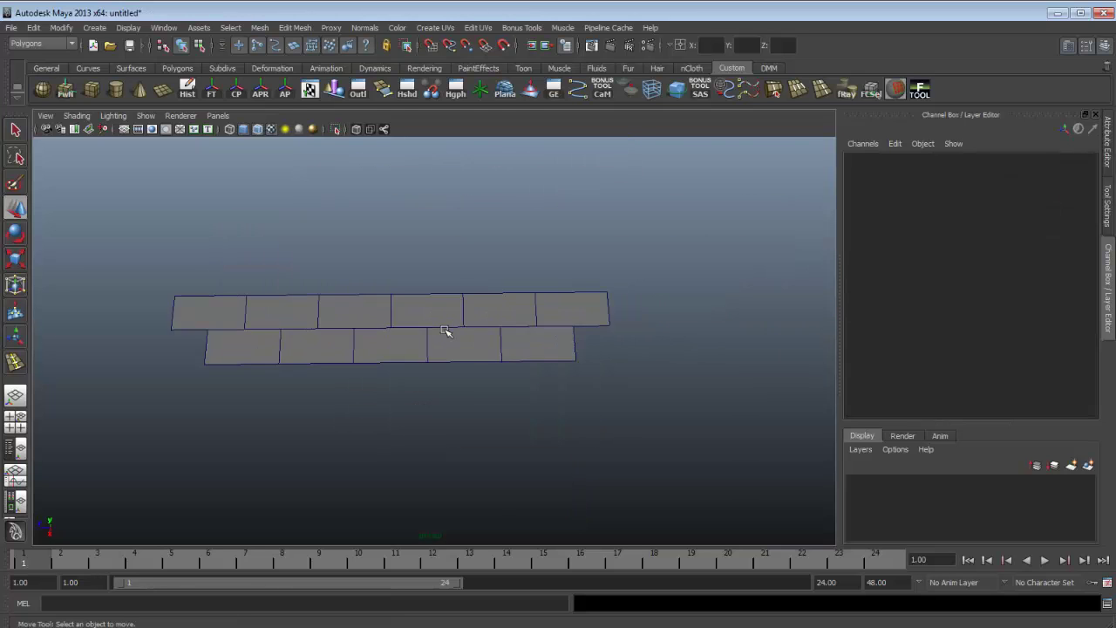
pyautogui.keyDown('alt'); pyautogui.moveTo(445, 328); pyautogui.dragTo(443, 346); pyautogui.keyUp('alt')
pyautogui.click(403, 352)
pyautogui.click(540, 355)
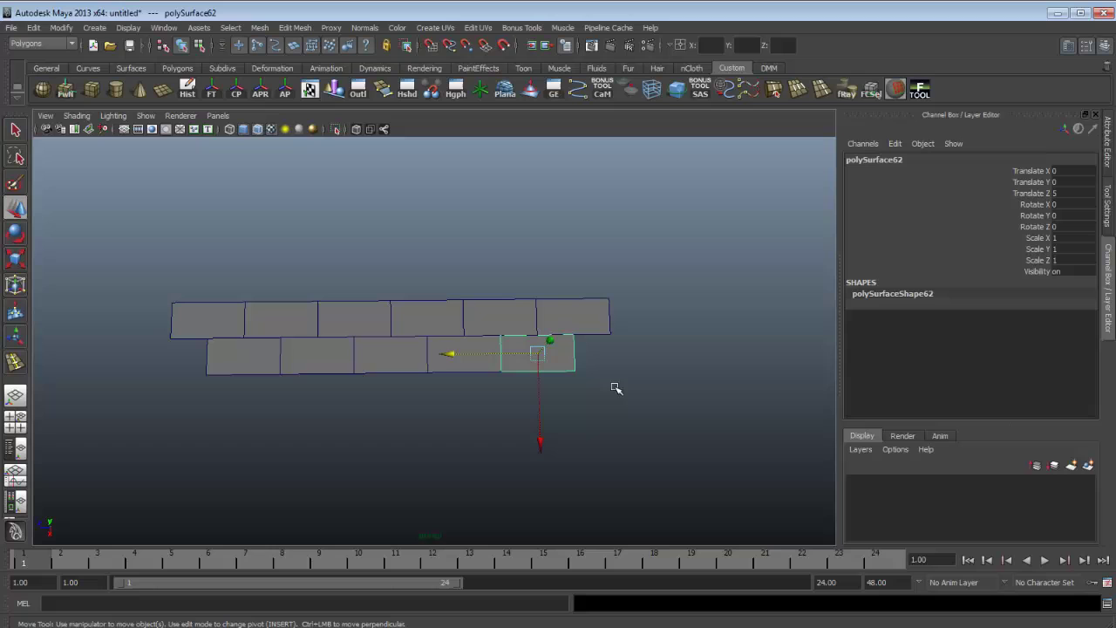
pyautogui.hotkey('ctrl', 'd')
pyautogui.moveTo(492, 357); pyautogui.dragTo(568, 353)
# Move the duplicated brick's pivot to its upper-left corner and snap the brick against its neighbour at Translate Z -5
pyautogui.scroll(4, 625, 351)
pyautogui.keyDown('alt'); pyautogui.moveTo(625, 351); pyautogui.dragTo(265, 347, button='middle'); pyautogui.keyUp('alt')
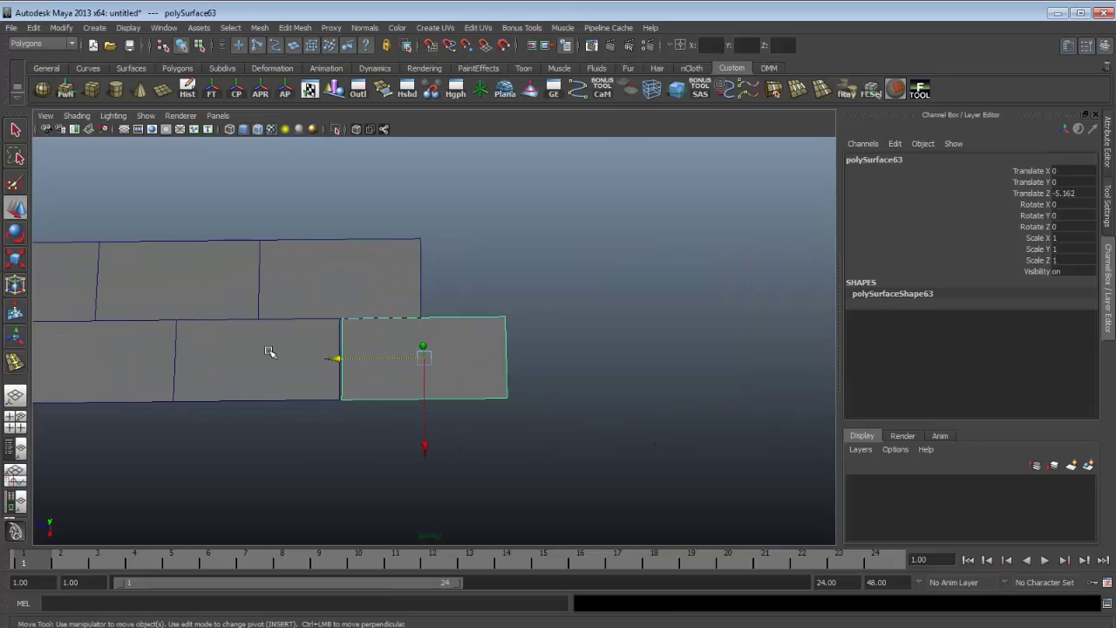
pyautogui.press('Insert')
pyautogui.press('v')
pyautogui.moveTo(424, 358); pyautogui.dragTo(339, 318)
pyautogui.keyDown('alt'); pyautogui.moveTo(349, 365); pyautogui.dragTo(323, 358, button='right'); pyautogui.keyUp('alt')
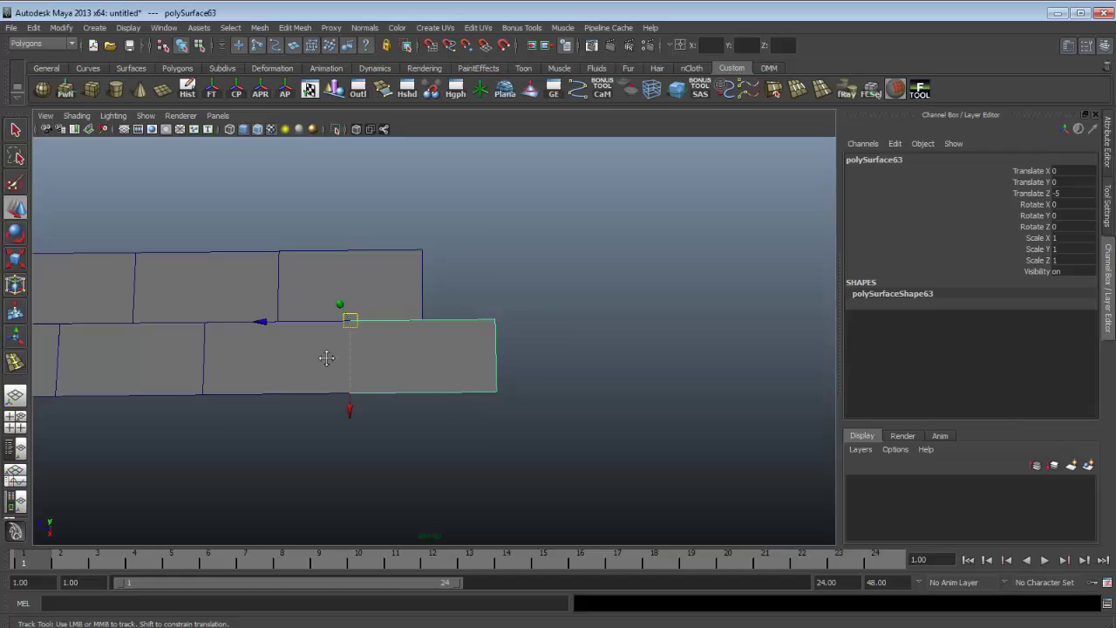
pyautogui.keyDown('alt'); pyautogui.moveTo(324, 358); pyautogui.dragTo(392, 342, button='middle'); pyautogui.keyUp('alt')
pyautogui.keyDown('alt'); pyautogui.moveTo(363, 336); pyautogui.dragTo(449, 326); pyautogui.keyUp('alt')
pyautogui.click(383, 331)
pyautogui.scroll(5, 393, 358)
pyautogui.scroll(-3, 448, 326)
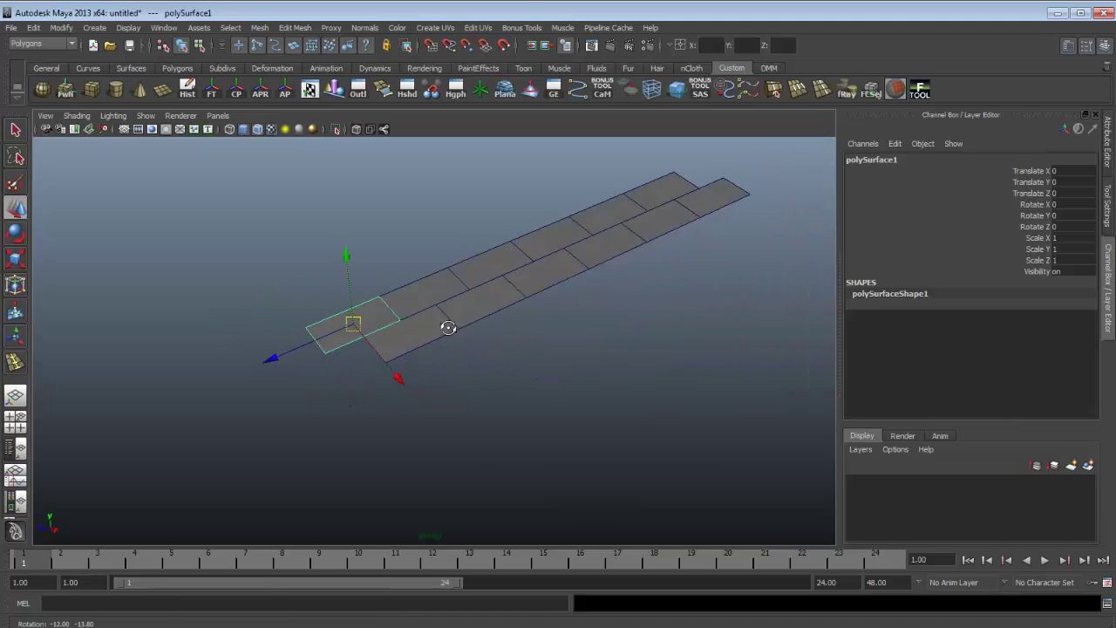
pyautogui.keyDown('alt'); pyautogui.moveTo(448, 326); pyautogui.dragTo(435, 356, button='middle'); pyautogui.keyUp('alt')
pyautogui.scroll(1, 436, 358)
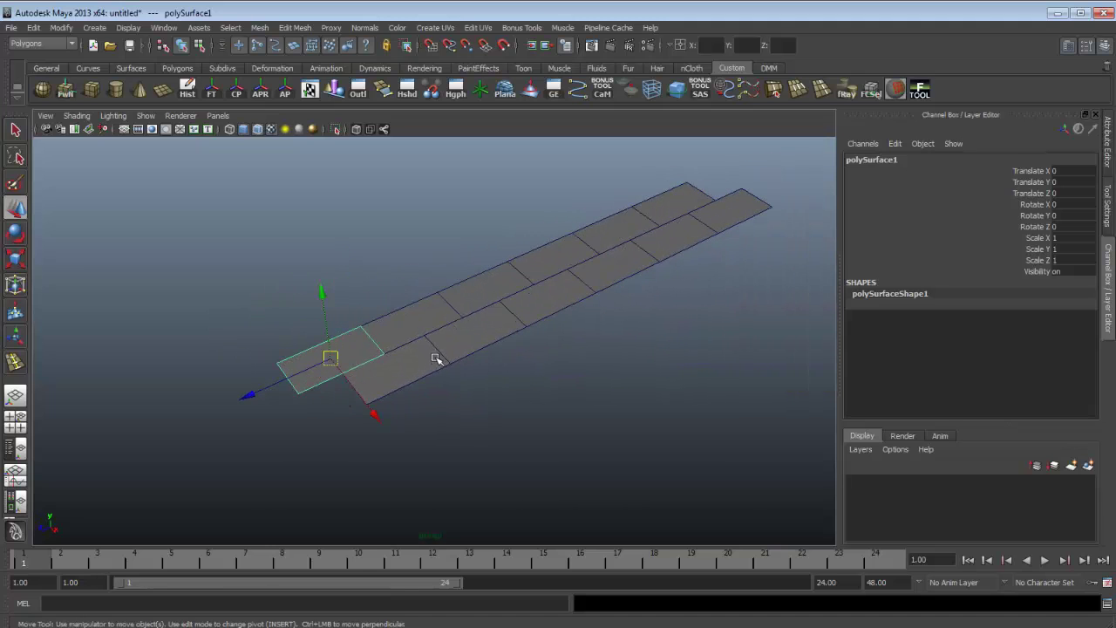
pyautogui.moveTo(360, 340); pyautogui.dragTo(363, 356, button='right')
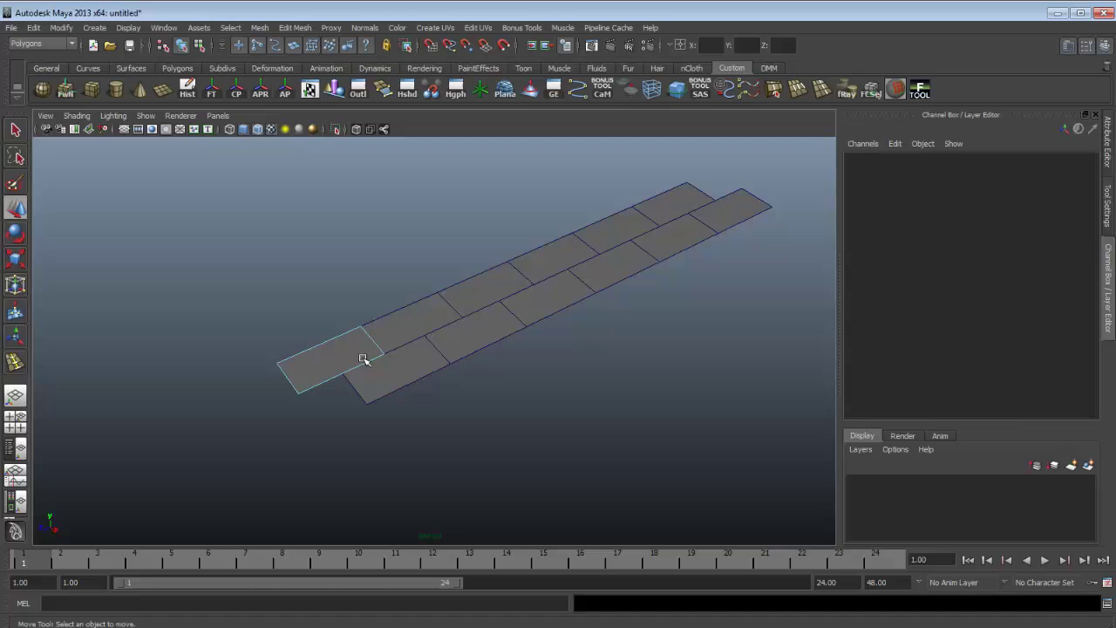
pyautogui.click(341, 354)
pyautogui.moveTo(341, 354); pyautogui.dragTo(392, 316, button='right')
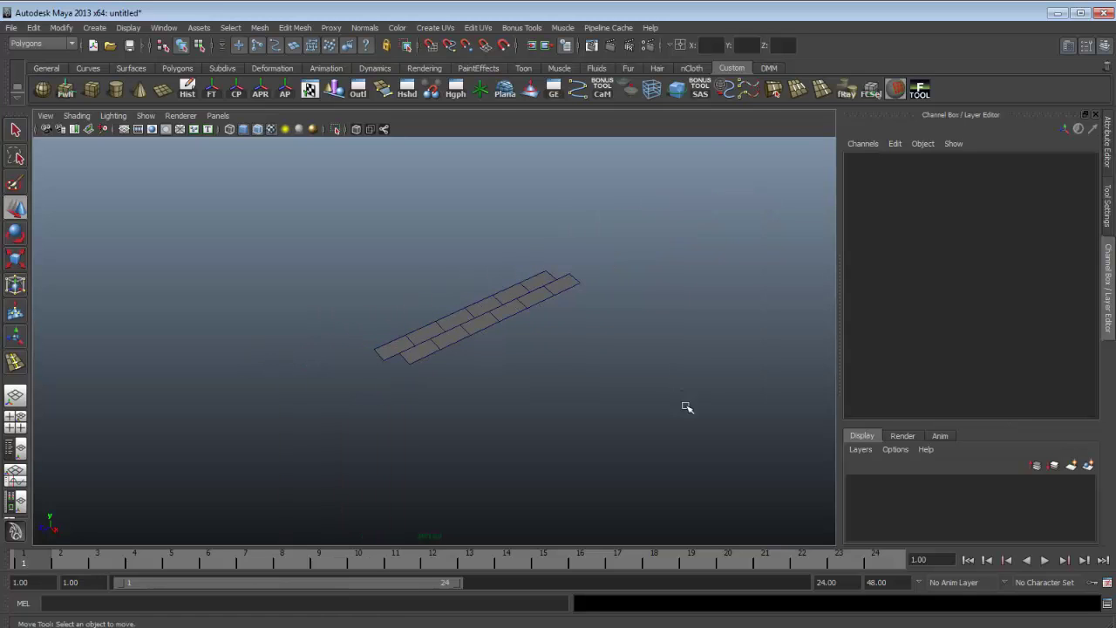
# Select all bricks in both rows and convert the selection to faces
pyautogui.moveTo(687, 407); pyautogui.dragTo(356, 221)
pyautogui.press('f')
pyautogui.keyDown('alt'); pyautogui.moveTo(402, 297); pyautogui.dragTo(472, 325); pyautogui.keyUp('alt')
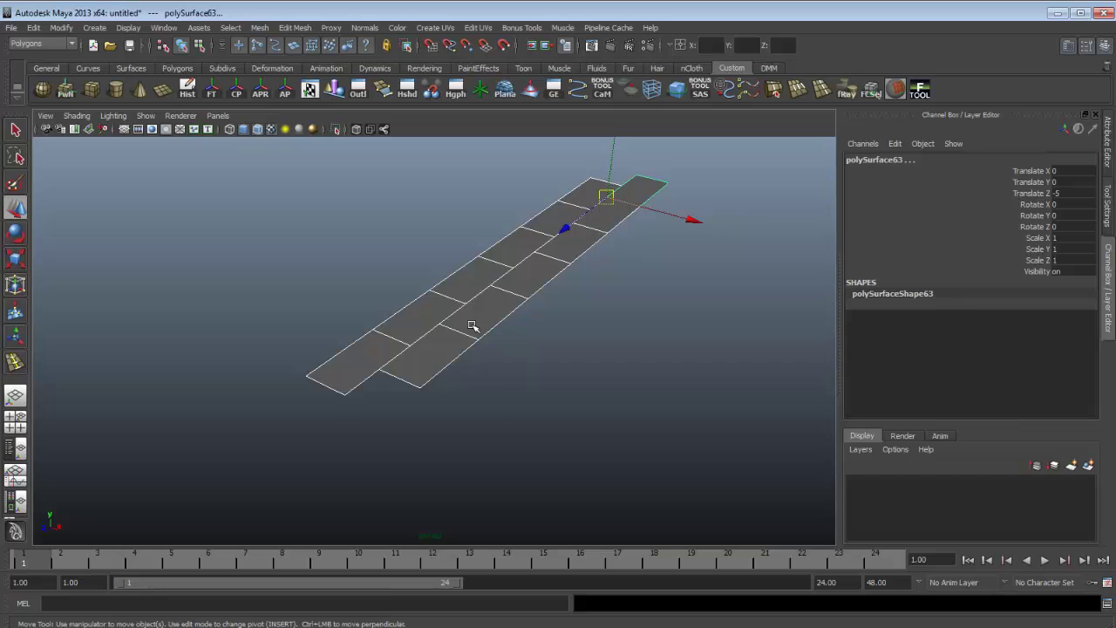
pyautogui.click(238, 29)
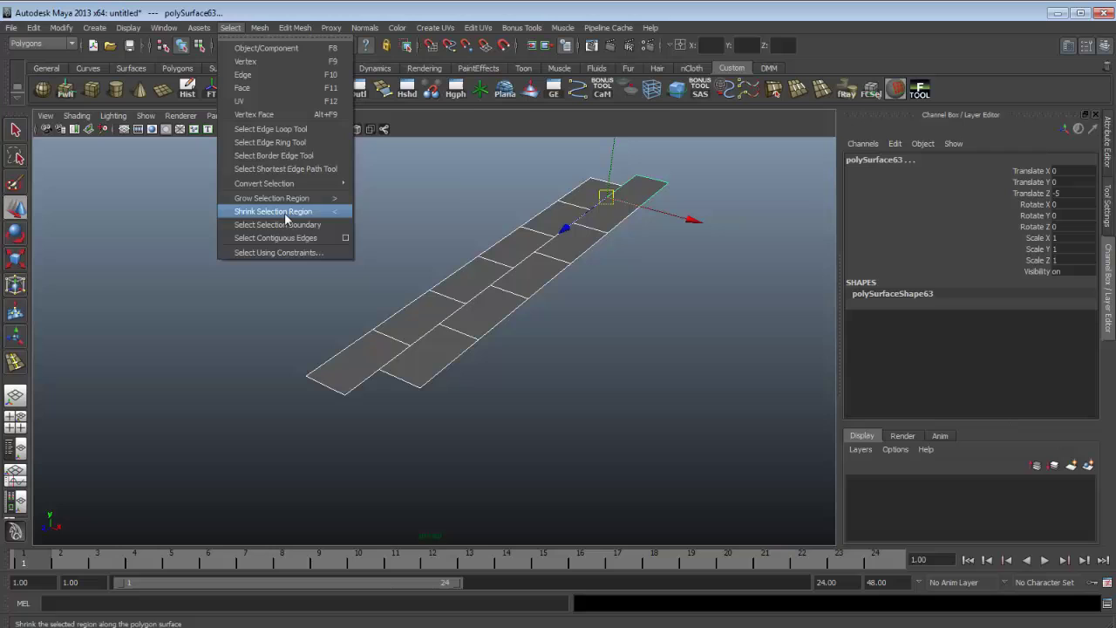
pyautogui.moveTo(297, 185)
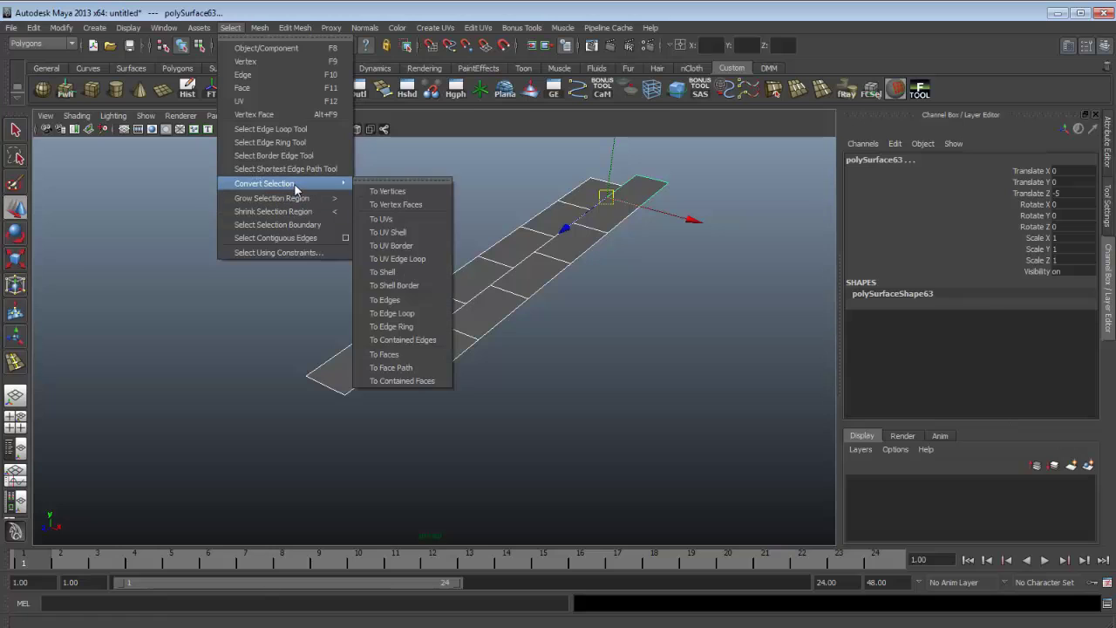
pyautogui.click(385, 354)
pyautogui.keyDown('alt'); pyautogui.moveTo(540, 333); pyautogui.dragTo(521, 326); pyautogui.keyUp('alt')
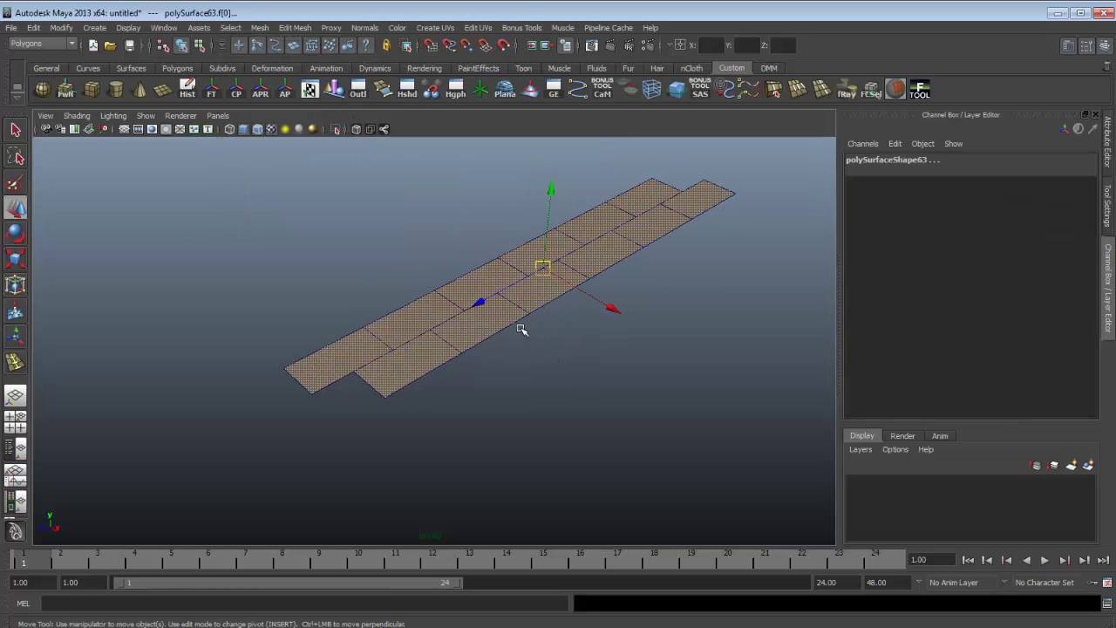
# Extrude all the brick faces upward with a Local Translate Z of 3.35 and return to object selection
pyautogui.keyDown('shift'); pyautogui.rightClick(495, 273); pyautogui.keyUp('shift')
pyautogui.keyDown('shift'); pyautogui.moveTo(495, 272); pyautogui.dragTo(493, 303, button='right'); pyautogui.keyUp('shift')
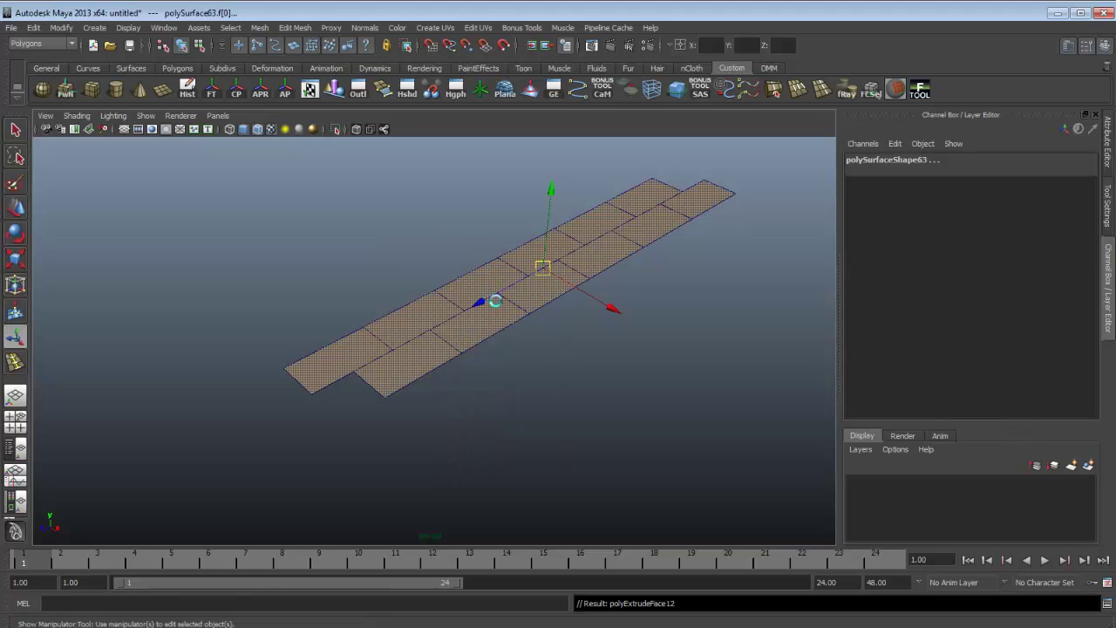
pyautogui.keyDown('alt'); pyautogui.moveTo(494, 301); pyautogui.dragTo(550, 286); pyautogui.keyUp('alt')
pyautogui.keyDown('alt'); pyautogui.moveTo(589, 202); pyautogui.dragTo(554, 301, button='middle'); pyautogui.keyUp('alt')
pyautogui.keyDown('alt'); pyautogui.moveTo(555, 302); pyautogui.dragTo(421, 325); pyautogui.keyUp('alt')
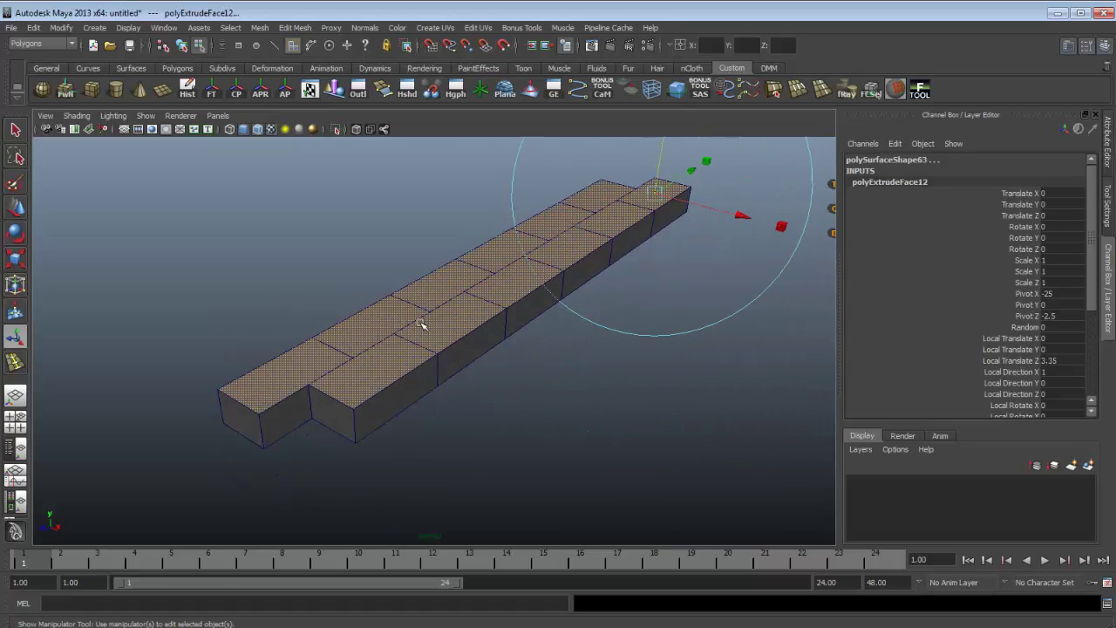
pyautogui.press('w')
pyautogui.moveTo(421, 325); pyautogui.dragTo(446, 294, button='right')
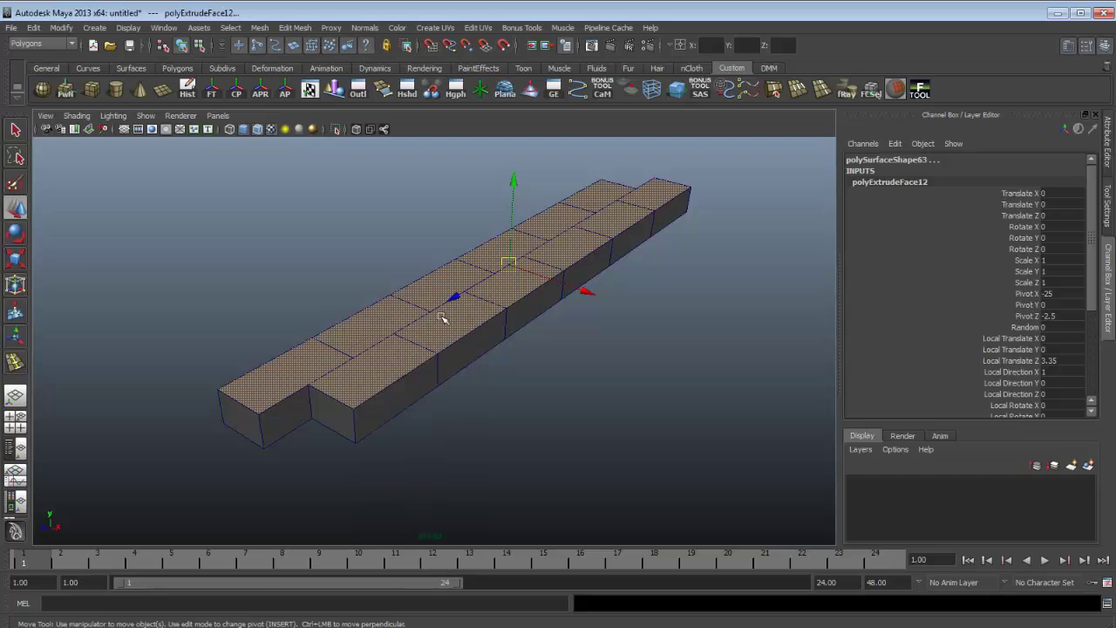
# Examine the extruded bricks from several angles as separate objects
pyautogui.scroll(-1, 719, 431)
pyautogui.scroll(-1, 720, 431)
pyautogui.keyDown('alt'); pyautogui.moveTo(672, 480); pyautogui.dragTo(419, 466); pyautogui.keyUp('alt')
pyautogui.keyDown('alt'); pyautogui.moveTo(418, 465); pyautogui.dragTo(465, 426, button='middle'); pyautogui.keyUp('alt')
pyautogui.scroll(2, 378, 366)
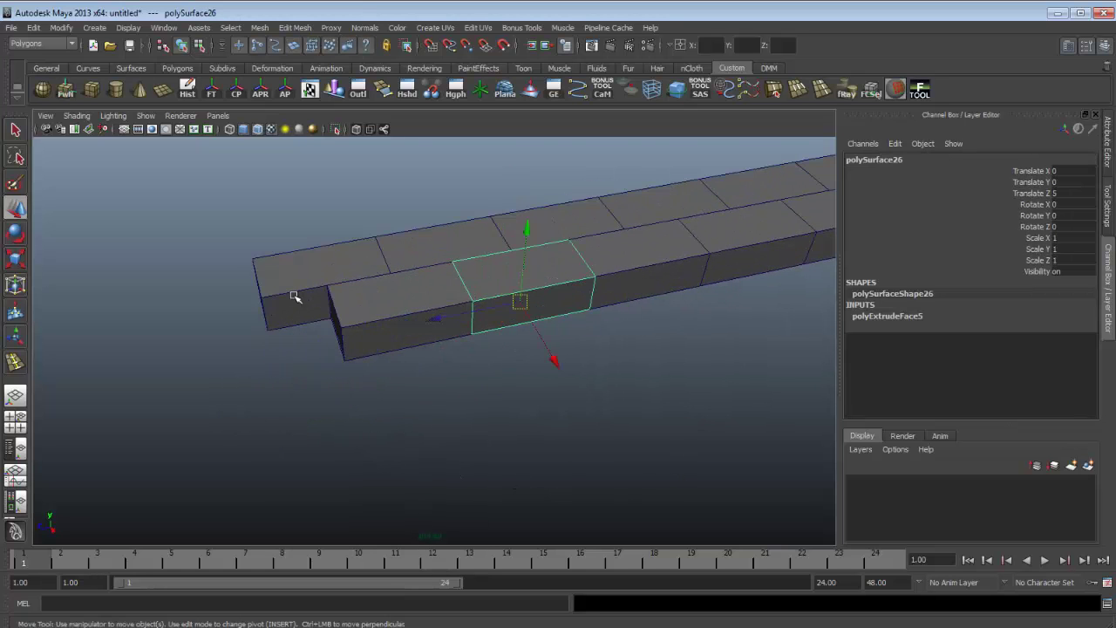
pyautogui.click(286, 292)
pyautogui.keyDown('alt'); pyautogui.moveTo(288, 295); pyautogui.dragTo(357, 322); pyautogui.keyUp('alt')
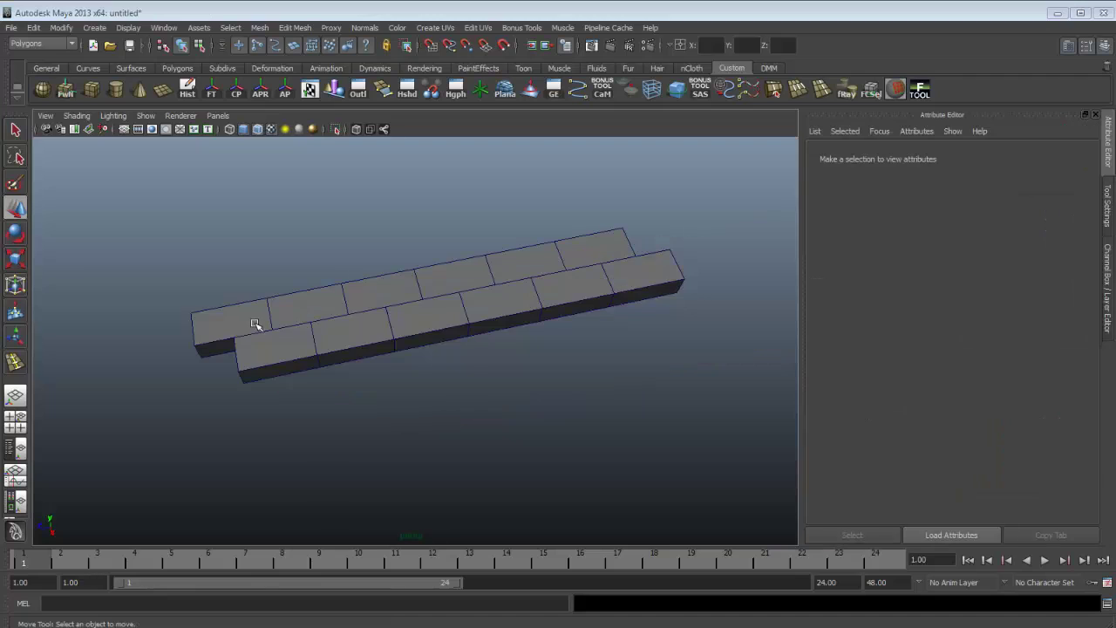
# Split the first brick of the back row crosswise through the edge ring of its long top edge
pyautogui.keyDown('alt'); pyautogui.moveTo(254, 324); pyautogui.dragTo(344, 311); pyautogui.keyUp('alt')
pyautogui.scroll(3, 343, 312)
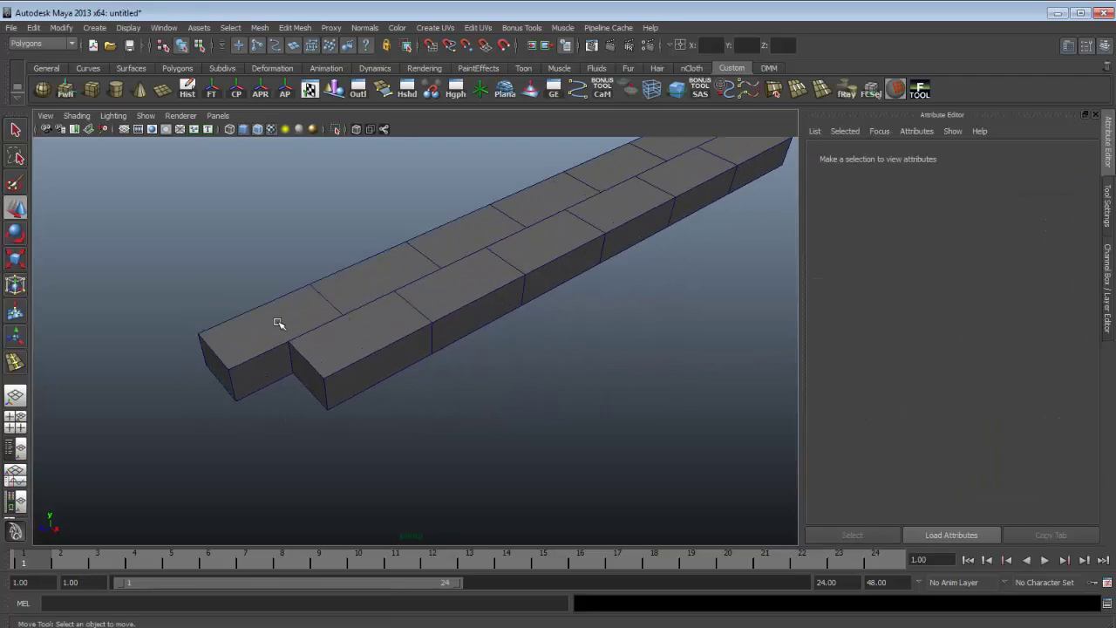
pyautogui.click(278, 324)
pyautogui.moveTo(256, 323); pyautogui.dragTo(270, 304, button='right')
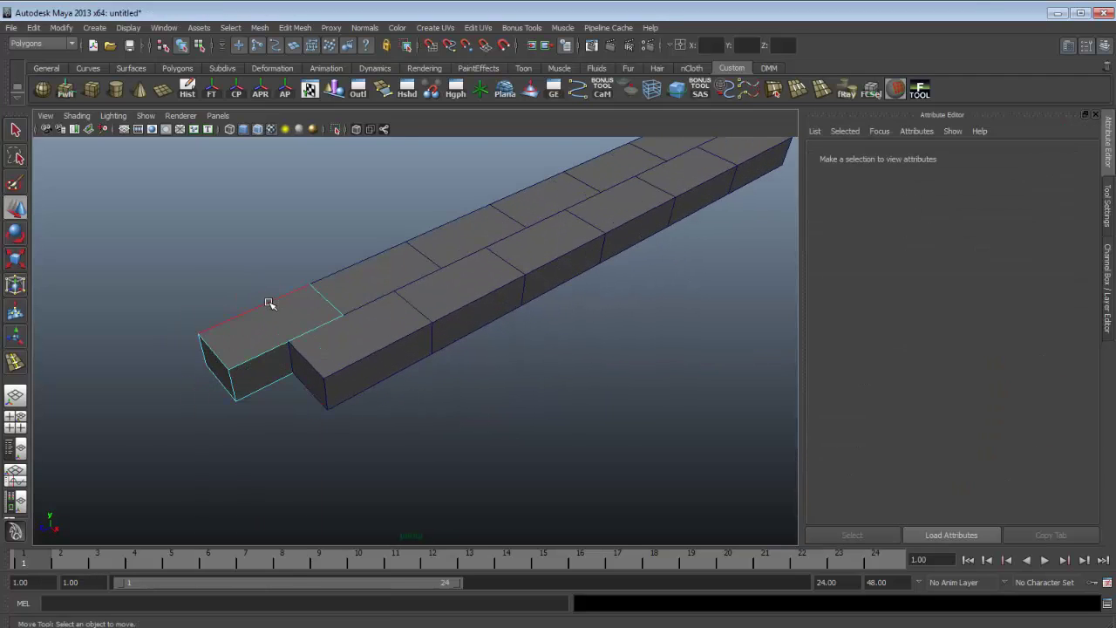
pyautogui.scroll(2, 377, 285)
pyautogui.click(321, 332)
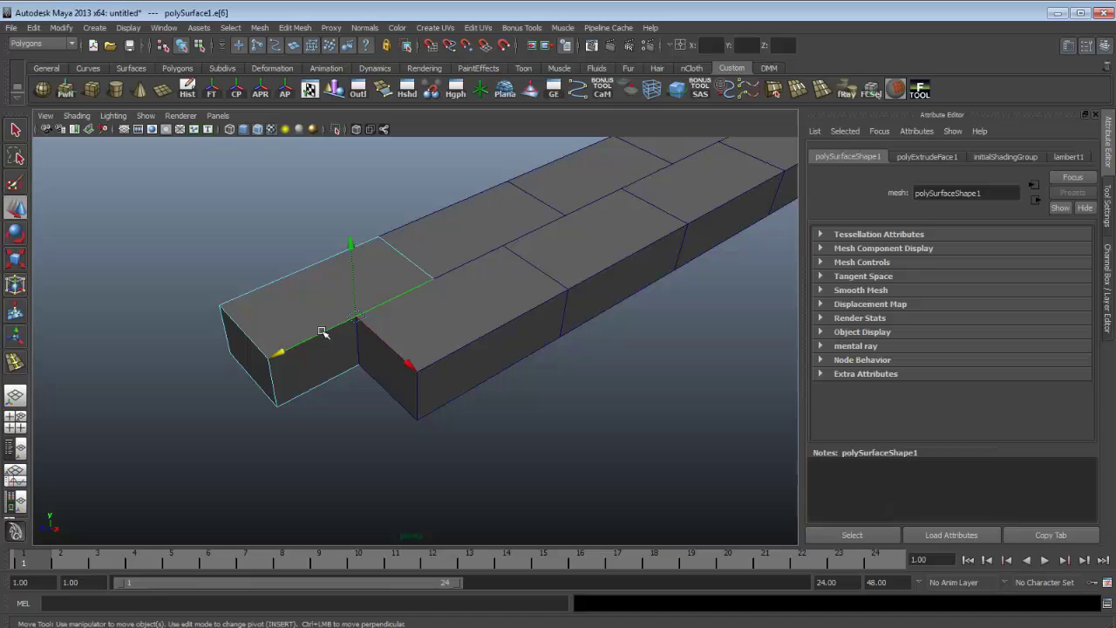
pyautogui.keyDown('ctrl'); pyautogui.moveTo(322, 332); pyautogui.dragTo(351, 367, button='right'); pyautogui.keyUp('ctrl')
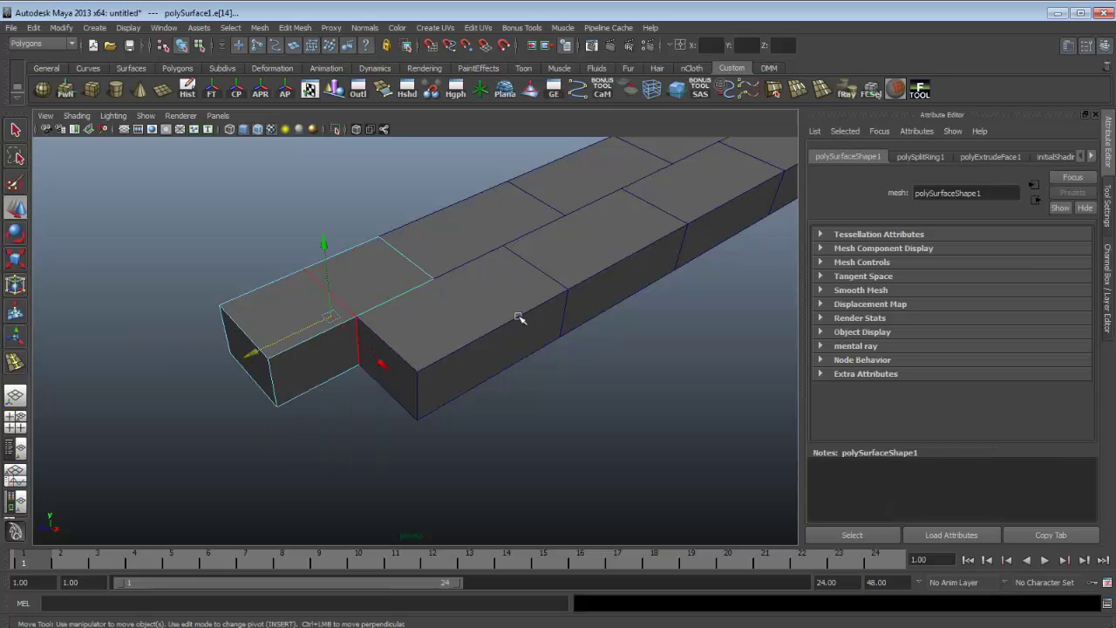
# Change the crosswise ring split to the Multi split type with 7 divisions
pyautogui.click(924, 157)
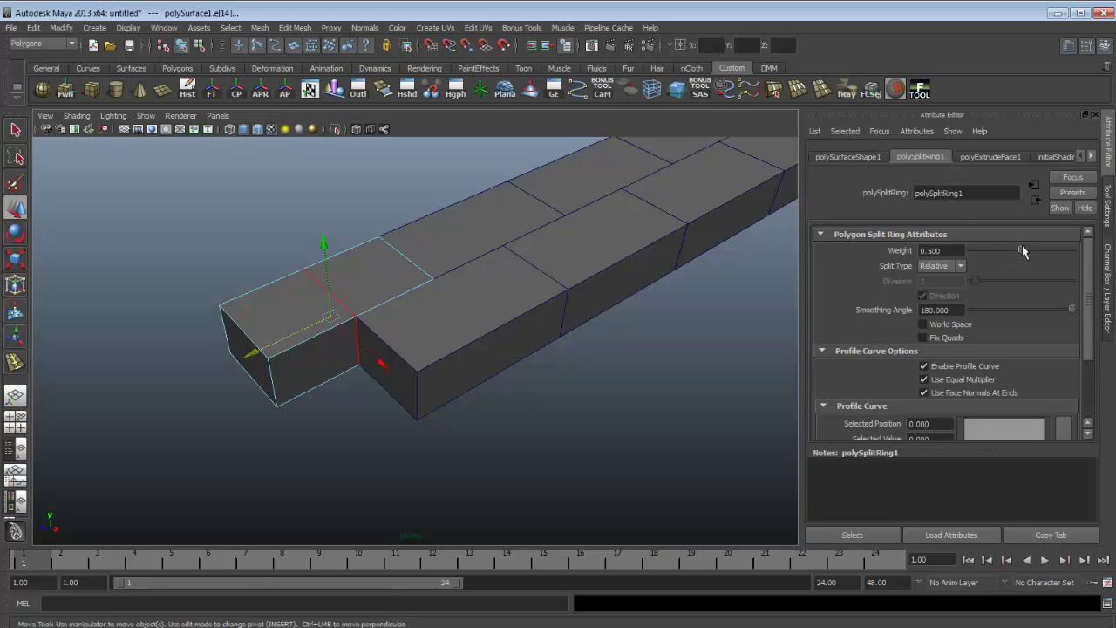
pyautogui.click(959, 265)
pyautogui.click(946, 298)
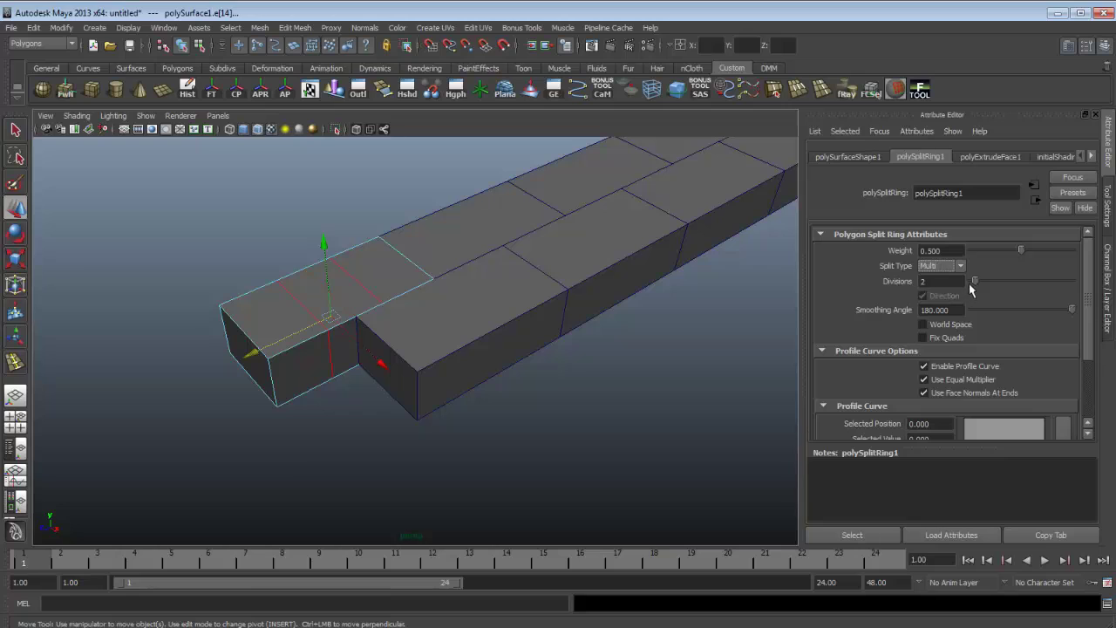
pyautogui.moveTo(975, 285); pyautogui.dragTo(983, 282)
pyautogui.keyDown('alt'); pyautogui.moveTo(417, 314); pyautogui.dragTo(337, 377); pyautogui.keyUp('alt')
pyautogui.keyDown('alt'); pyautogui.moveTo(320, 379); pyautogui.dragTo(440, 328, button='right'); pyautogui.keyUp('alt')
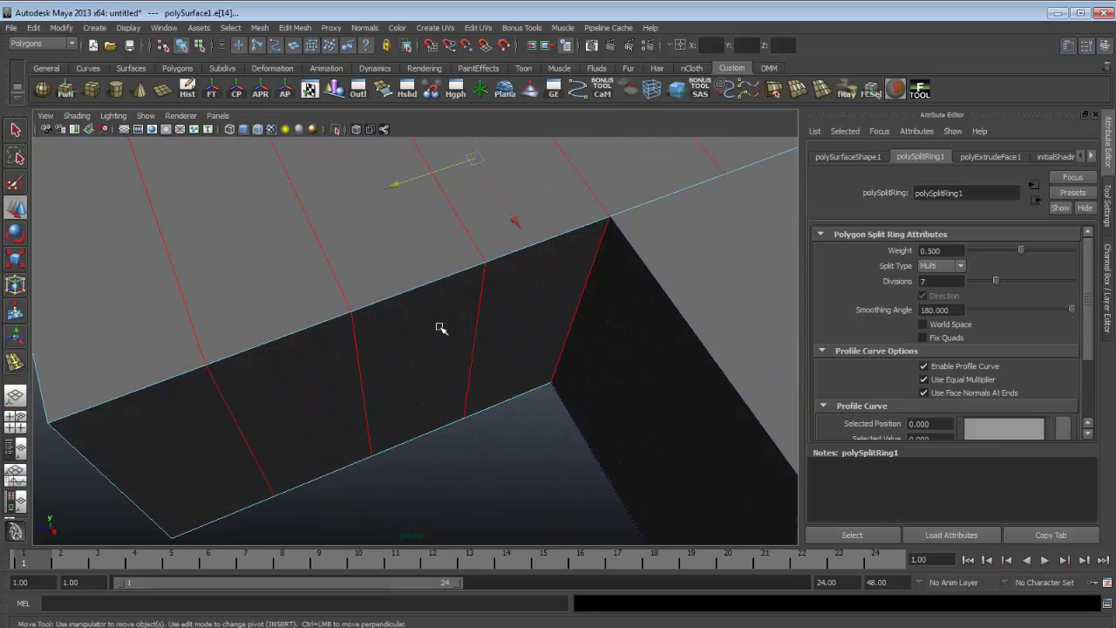
# Insert two lengthwise edge loops along the same brick with the Insert Edge Loop Tool
pyautogui.scroll(-5, 687, 297)
pyautogui.keyDown('alt'); pyautogui.moveTo(529, 374); pyautogui.dragTo(599, 366); pyautogui.keyUp('alt')
pyautogui.keyDown('alt'); pyautogui.moveTo(460, 284); pyautogui.dragTo(449, 311, button='middle'); pyautogui.keyUp('alt')
pyautogui.moveTo(428, 335); pyautogui.dragTo(356, 321, button='right')
pyautogui.moveTo(390, 326); pyautogui.dragTo(390, 326)
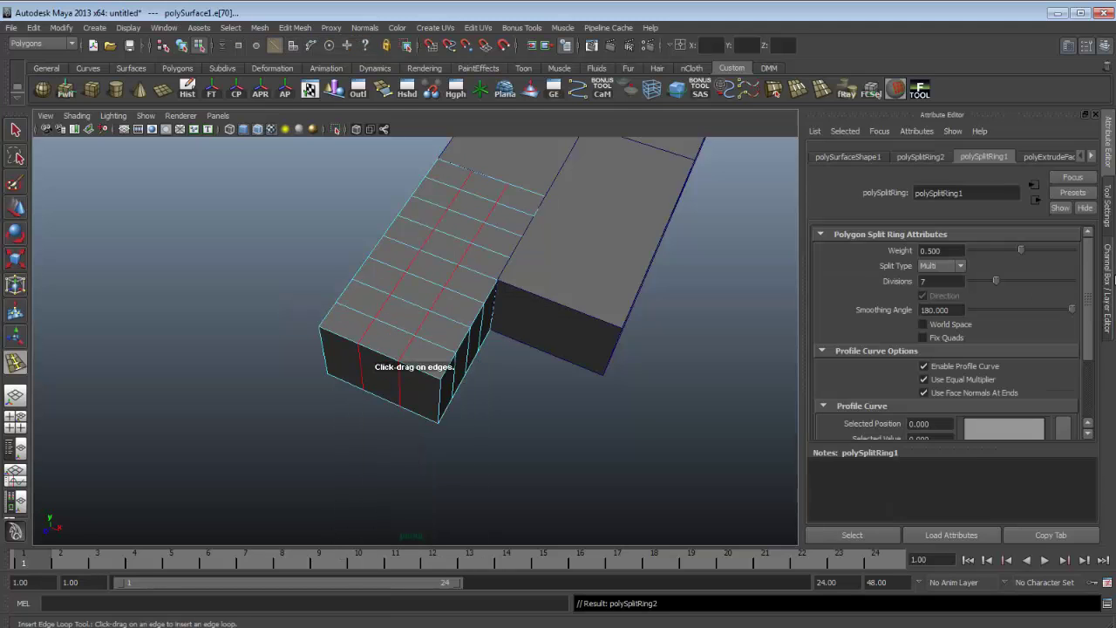
# Set the divisions of the brick's lengthwise ring split to 3
pyautogui.click(1109, 228)
pyautogui.click(1108, 144)
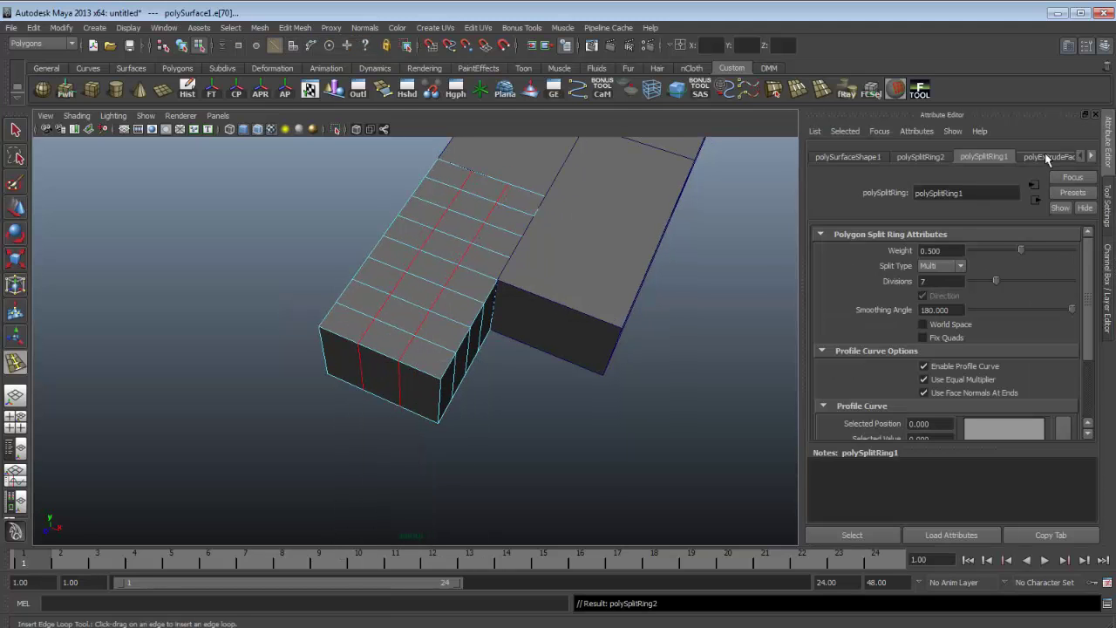
pyautogui.click(938, 157)
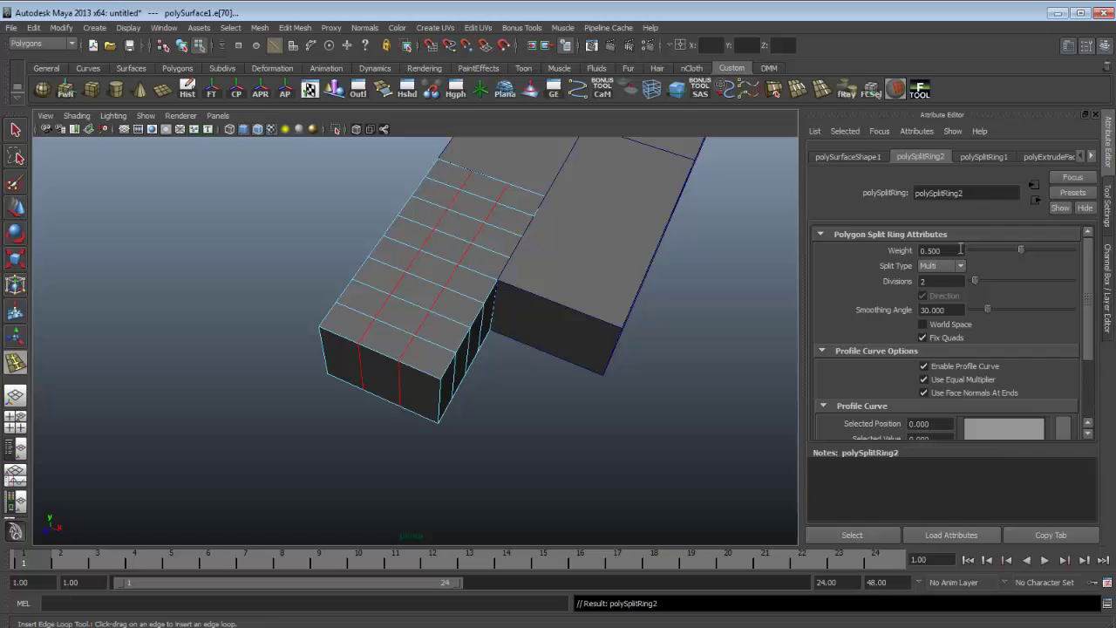
pyautogui.click(937, 280)
pyautogui.press('Return')
pyautogui.keyDown('alt'); pyautogui.moveTo(689, 157); pyautogui.dragTo(407, 257); pyautogui.keyUp('alt')
pyautogui.scroll(5, 470, 358)
pyautogui.scroll(-5, 443, 347)
pyautogui.scroll(2, 424, 321)
pyautogui.moveTo(386, 234); pyautogui.dragTo(279, 229, button='right')
pyautogui.press('w')
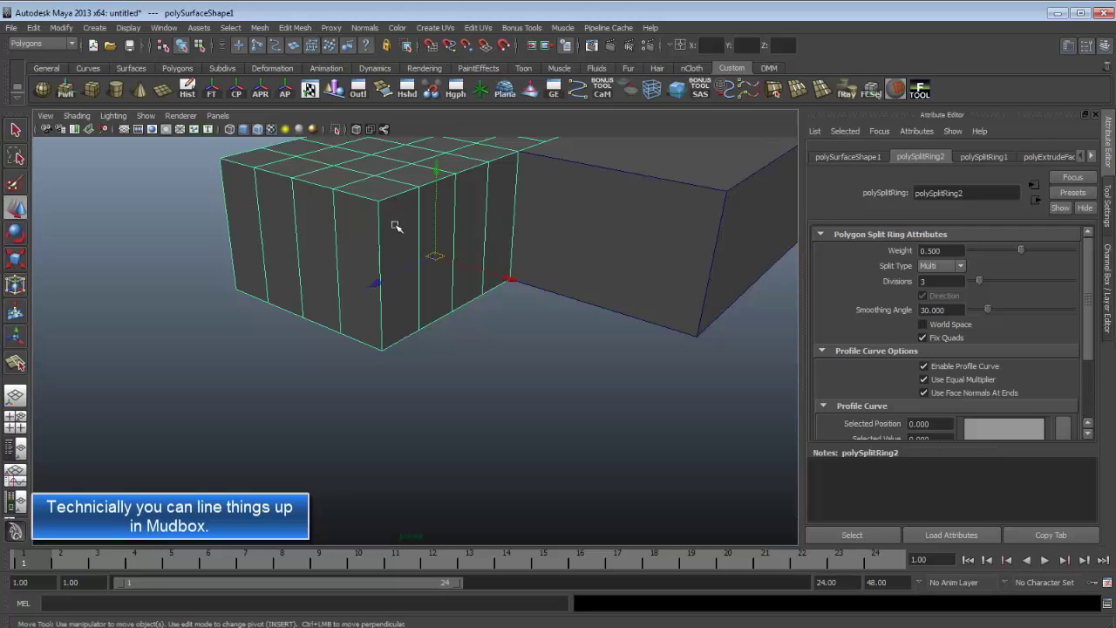
# Insert evenly spaced horizontal edge loops around the first back-row brick by splitting its vertical corner edge in Multiple edge loops mode
pyautogui.moveTo(393, 224)
pyautogui.keyDown('shift'); pyautogui.mouseDown(button='right')
pyautogui.moveTo(346, 223)
pyautogui.moveTo(428, 210)
pyautogui.moveTo(479, 223)
pyautogui.moveTo(403, 242)
pyautogui.mouseUp(button='right'); pyautogui.keyUp('shift')
pyautogui.keyDown('alt'); pyautogui.moveTo(392, 250); pyautogui.dragTo(505, 300); pyautogui.keyUp('alt')
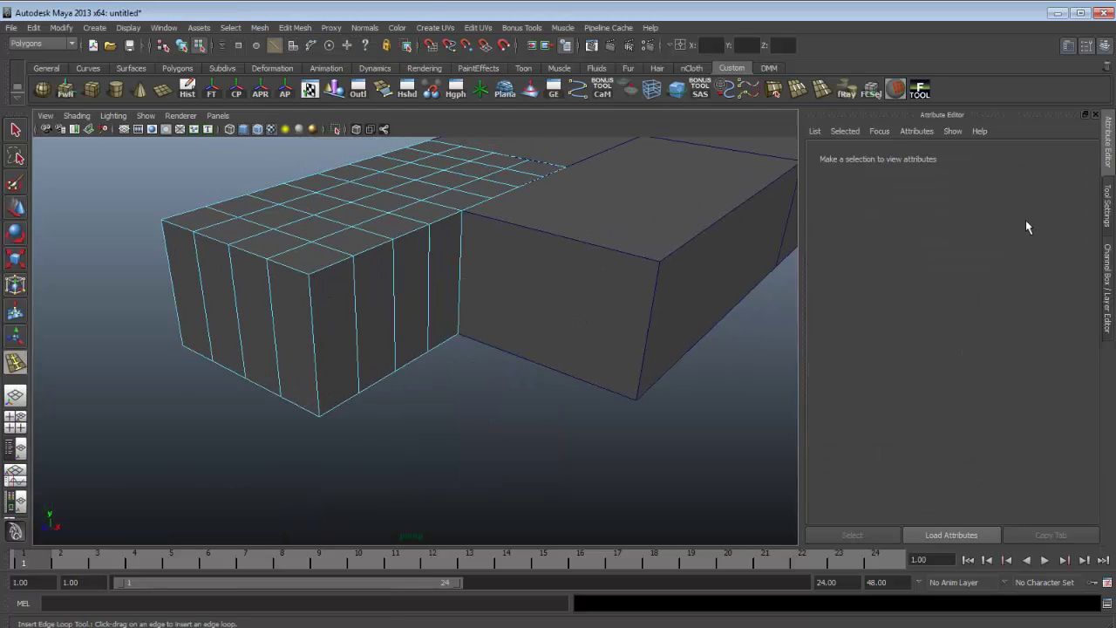
pyautogui.click(1109, 216)
pyautogui.doubleClick(954, 258)
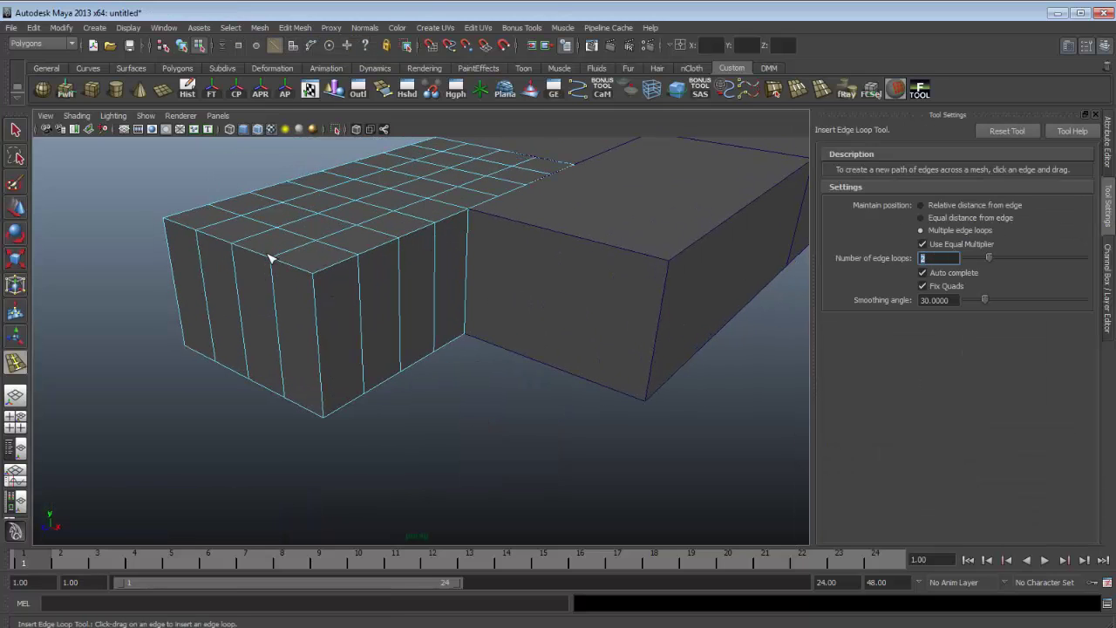
pyautogui.click(318, 330)
pyautogui.keyDown('alt'); pyautogui.moveTo(320, 326); pyautogui.dragTo(462, 333); pyautogui.keyUp('alt')
pyautogui.press('w')
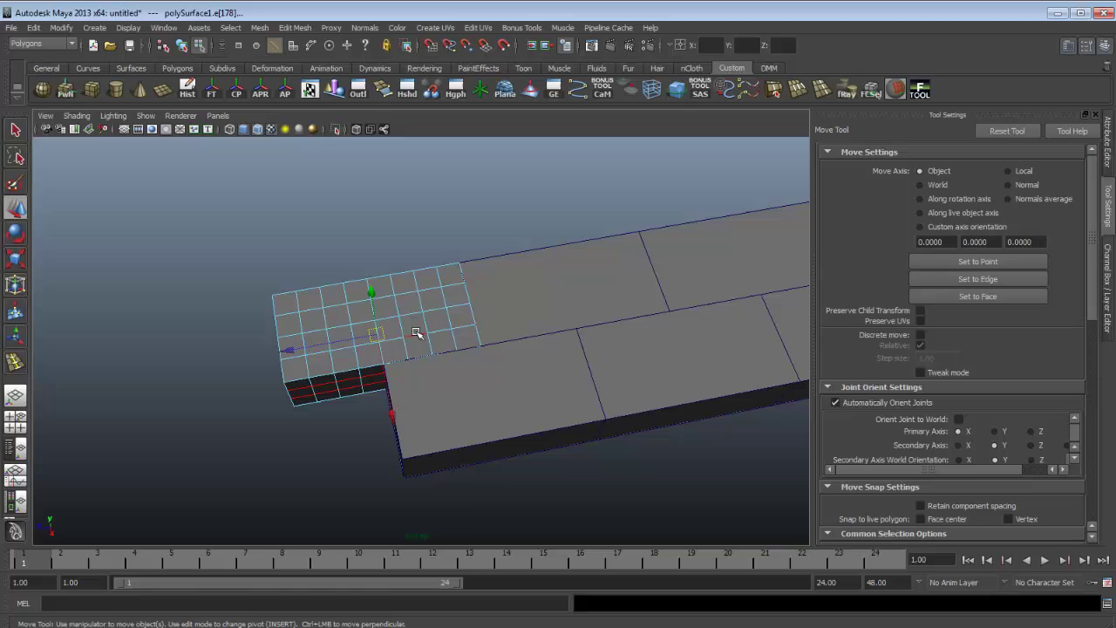
# Return to object selection and delete the five undivided bricks of the back row, keeping the subdivided one
pyautogui.moveTo(418, 331); pyautogui.dragTo(461, 310, button='right')
pyautogui.keyDown('alt'); pyautogui.moveTo(461, 309); pyautogui.dragTo(375, 336); pyautogui.keyUp('alt')
pyautogui.scroll(-6, 489, 359)
pyautogui.scroll(1, 435, 342)
pyautogui.moveTo(620, 337); pyautogui.dragTo(422, 287)
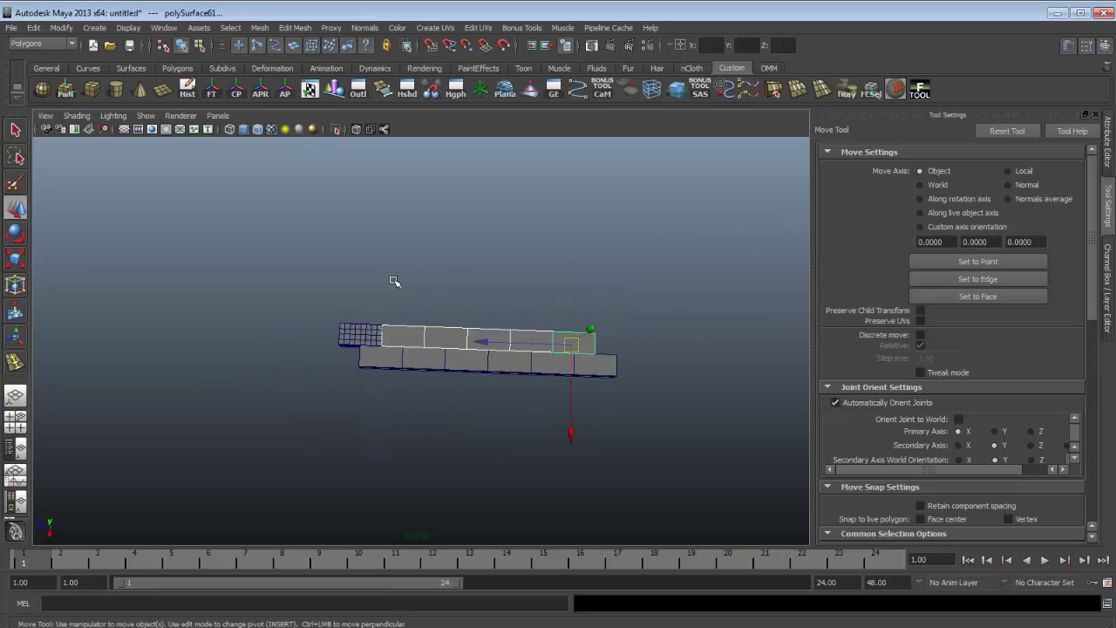
pyautogui.click(394, 281)
pyautogui.scroll(5, 394, 281)
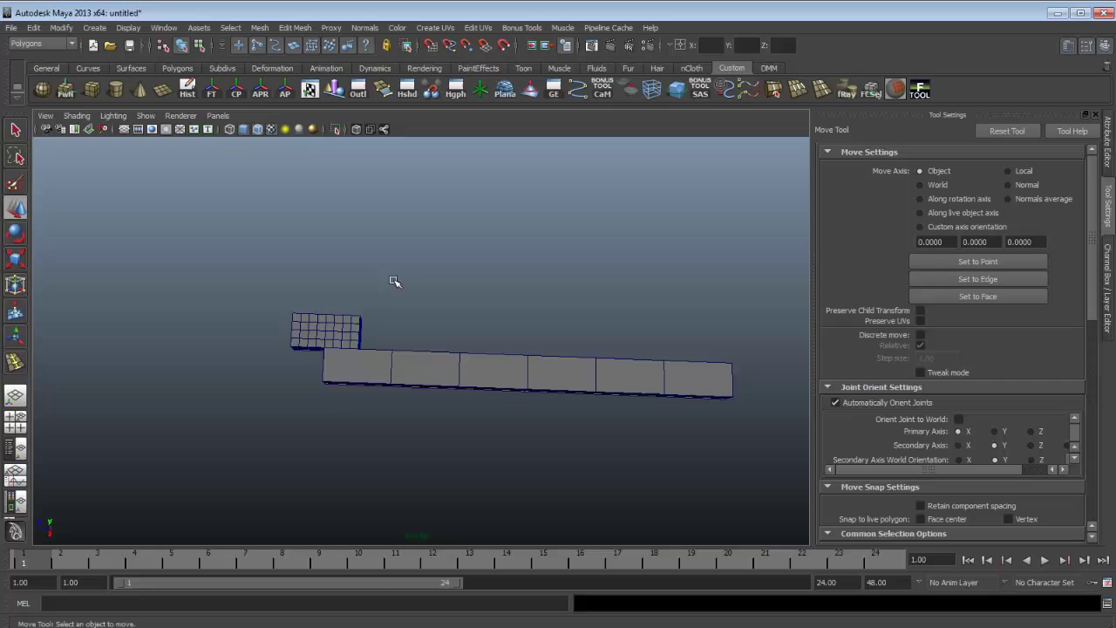
# Move the subdivided brick's pivot to its upper outer corner
pyautogui.click(310, 332)
pyautogui.press('Insert')
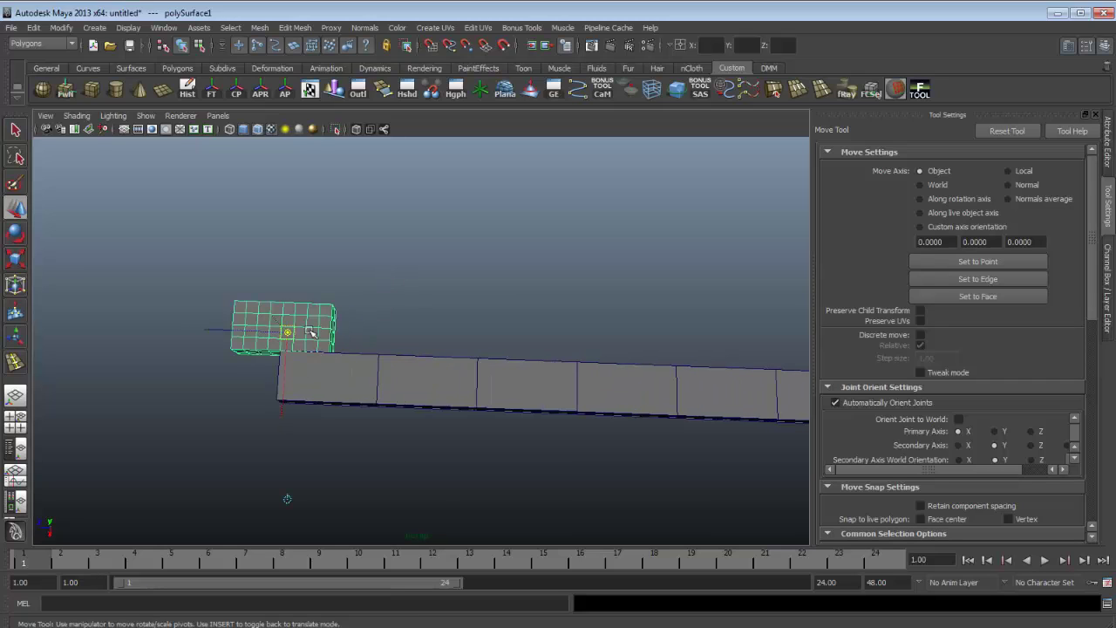
pyautogui.moveTo(293, 336); pyautogui.dragTo(341, 350)
pyautogui.press('Insert')
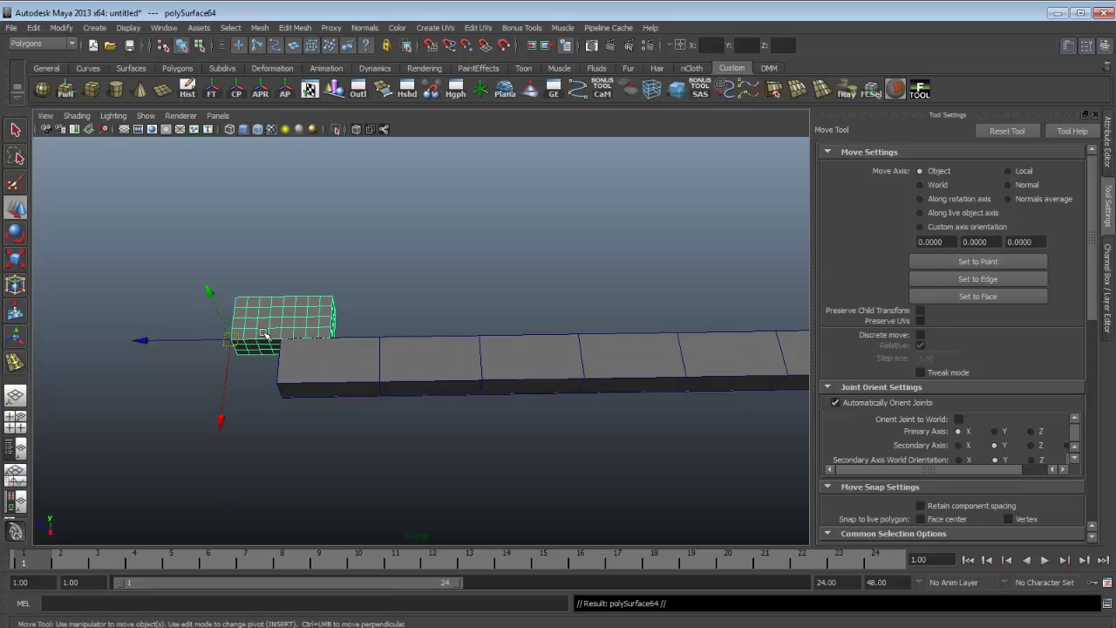
# Duplicate the subdivided brick, butt the copy against its end, and repeat the transformed duplicate until the back row has six bricks
pyautogui.hotkey('ctrl', 'd')
pyautogui.moveTo(338, 349); pyautogui.dragTo(331, 331, button='middle')
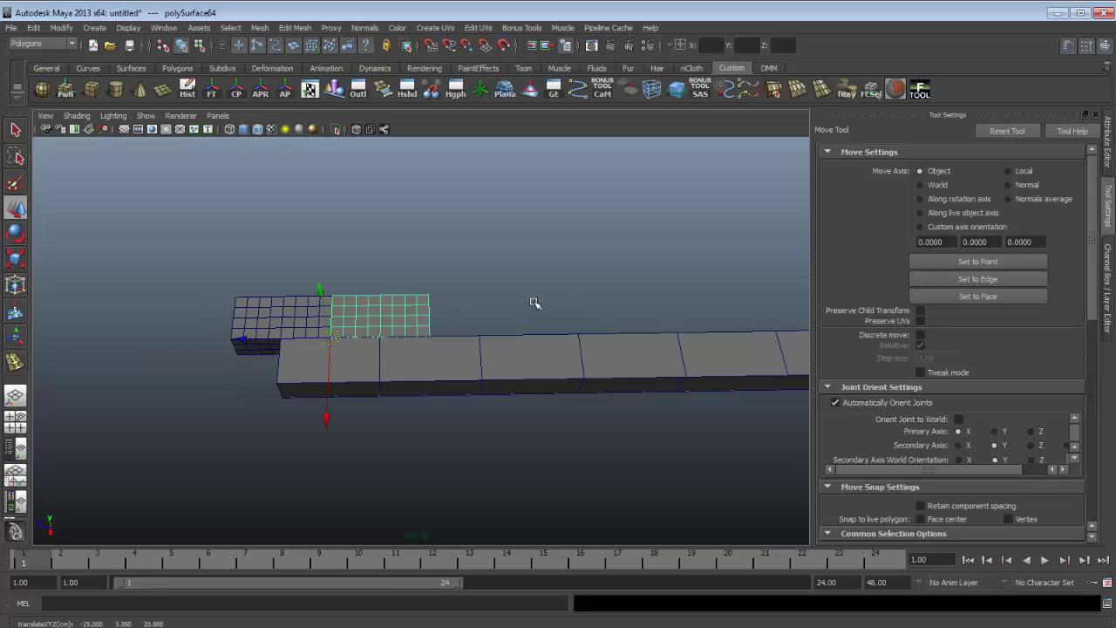
pyautogui.hotkey('shift', 'd')
pyautogui.hotkey('shift', 'd')
pyautogui.scroll(-3, 663, 393)
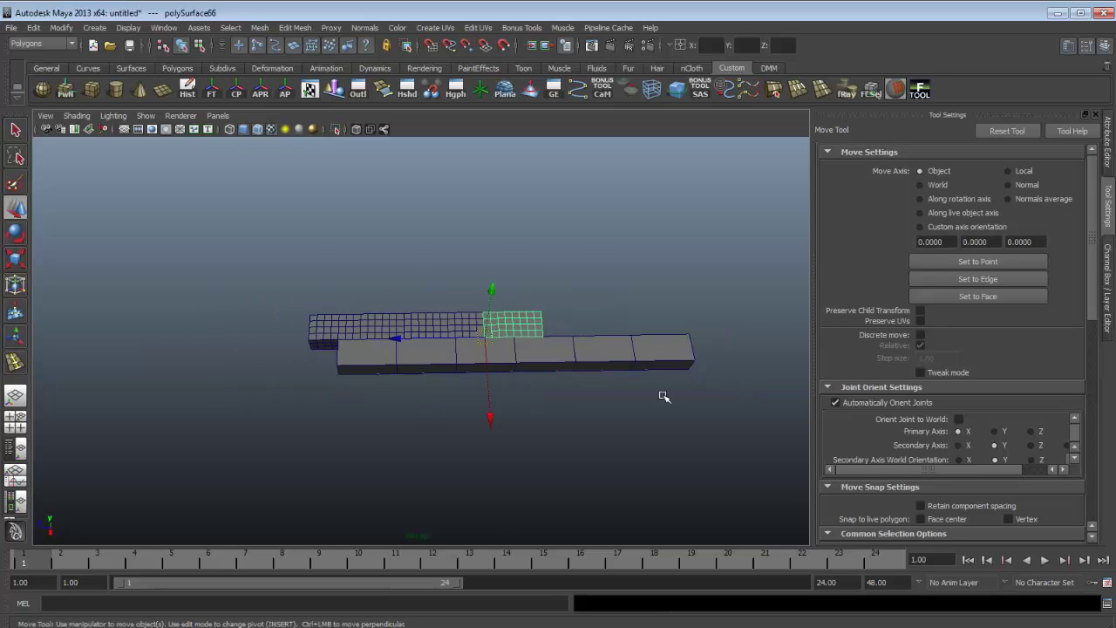
pyautogui.hotkey('shift', 'd')
pyautogui.hotkey('shift', 'd')
pyautogui.scroll(2, 565, 369)
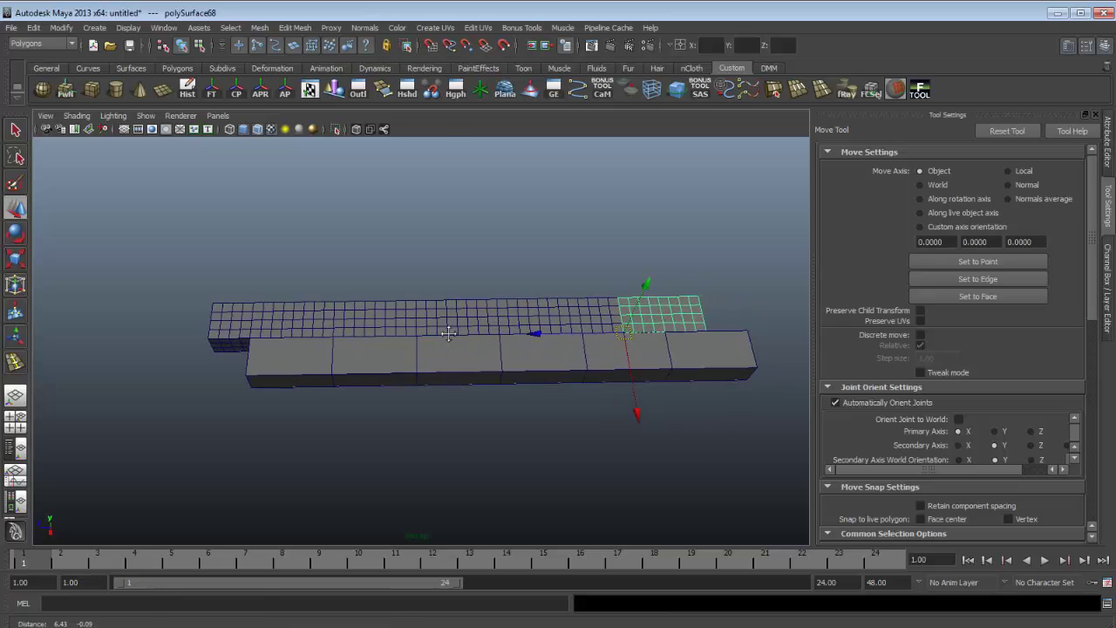
# Delete the first undivided brick of the front row
pyautogui.click(319, 367)
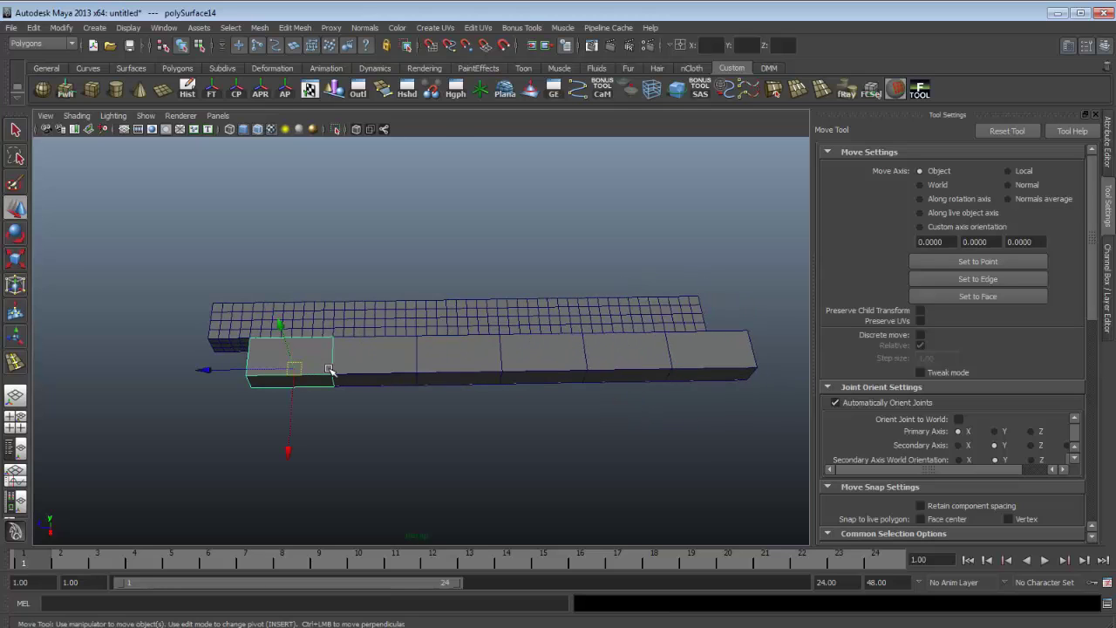
pyautogui.press('Delete')
pyautogui.keyDown('alt'); pyautogui.moveTo(299, 349); pyautogui.dragTo(379, 353, button='middle'); pyautogui.keyUp('alt')
pyautogui.scroll(3, 380, 354)
pyautogui.keyDown('alt'); pyautogui.moveTo(366, 349); pyautogui.dragTo(349, 358); pyautogui.keyUp('alt')
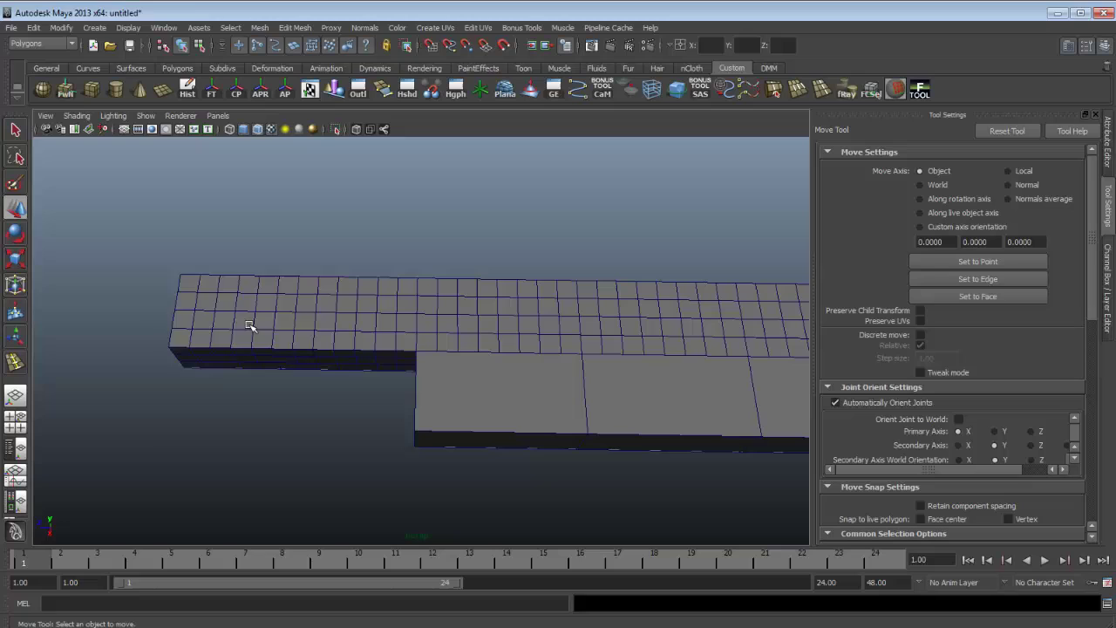
# Duplicate the first back-row brick into the front row and shift the copy half a brick along to fill the gap
pyautogui.click(250, 325)
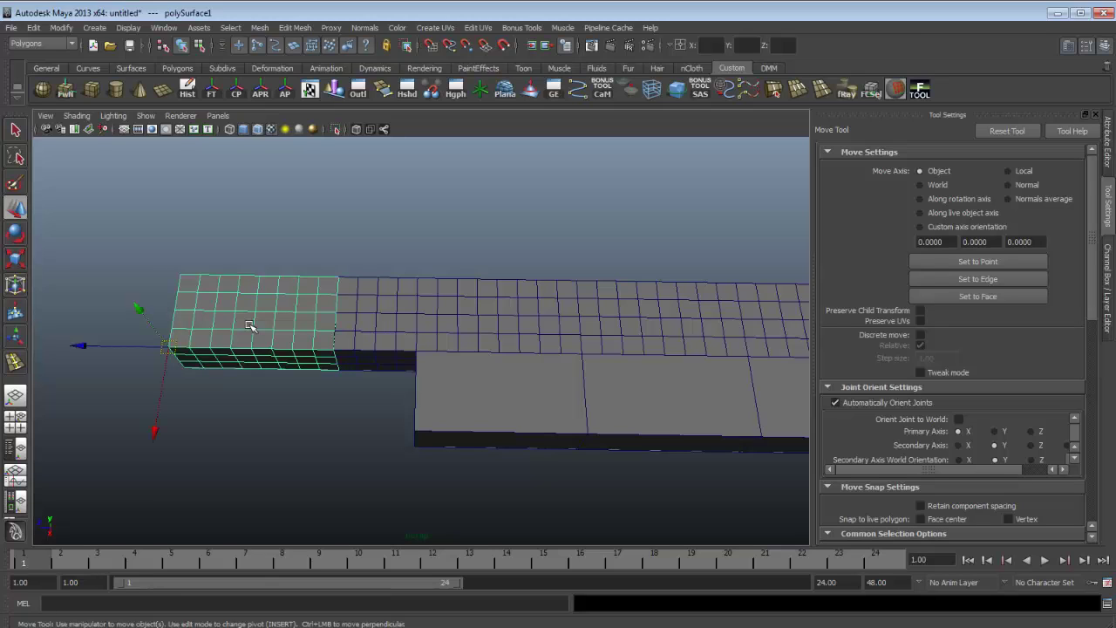
pyautogui.press('Insert')
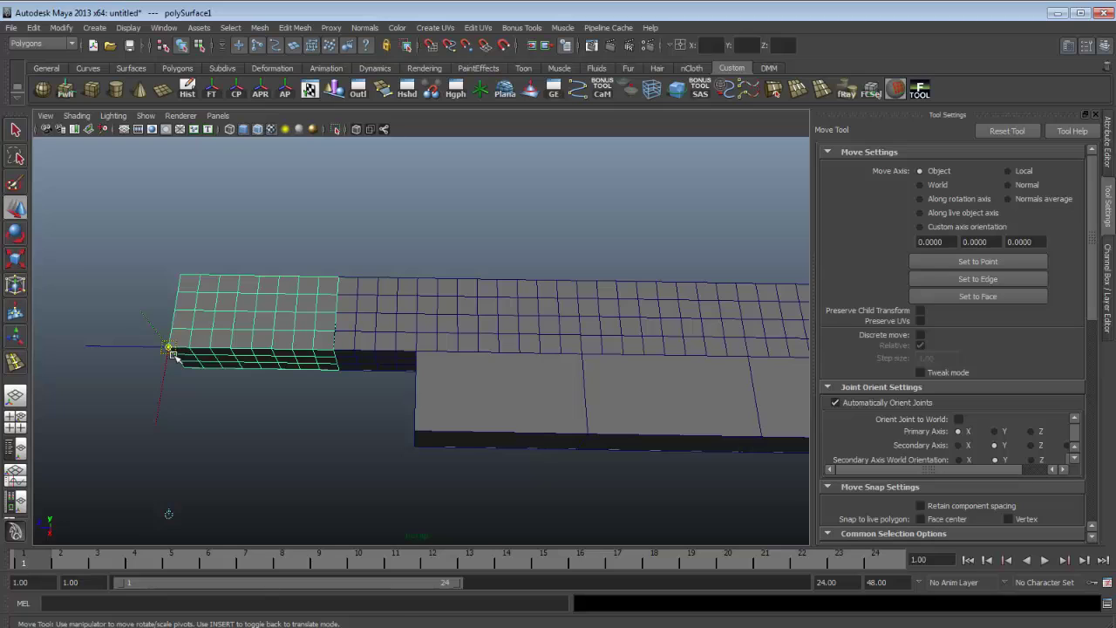
pyautogui.press('Insert')
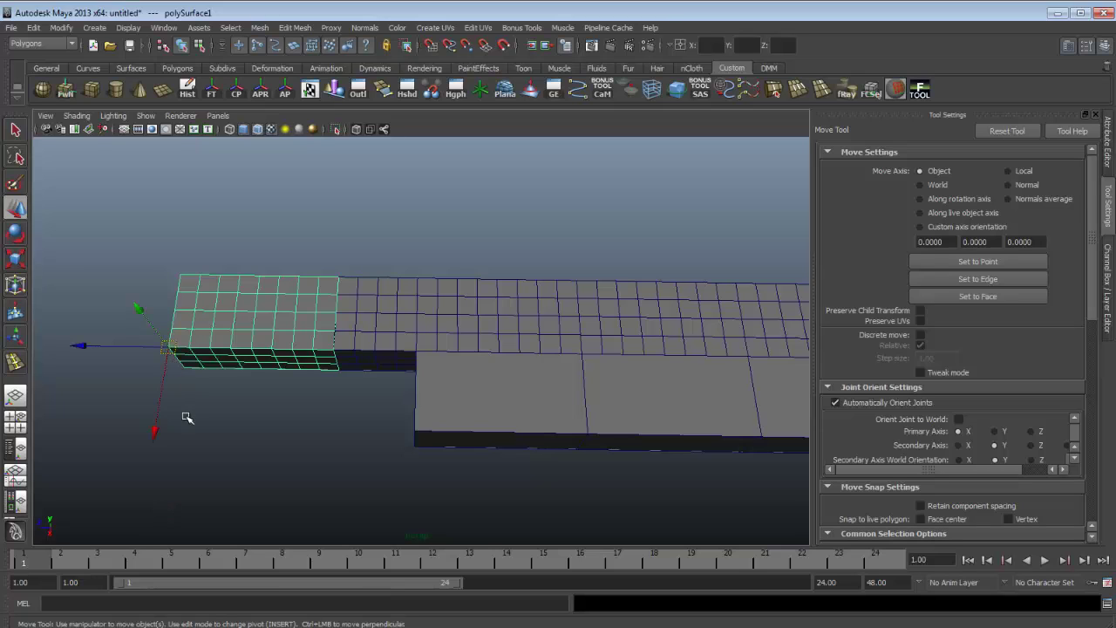
pyautogui.moveTo(155, 429); pyautogui.dragTo(415, 434)
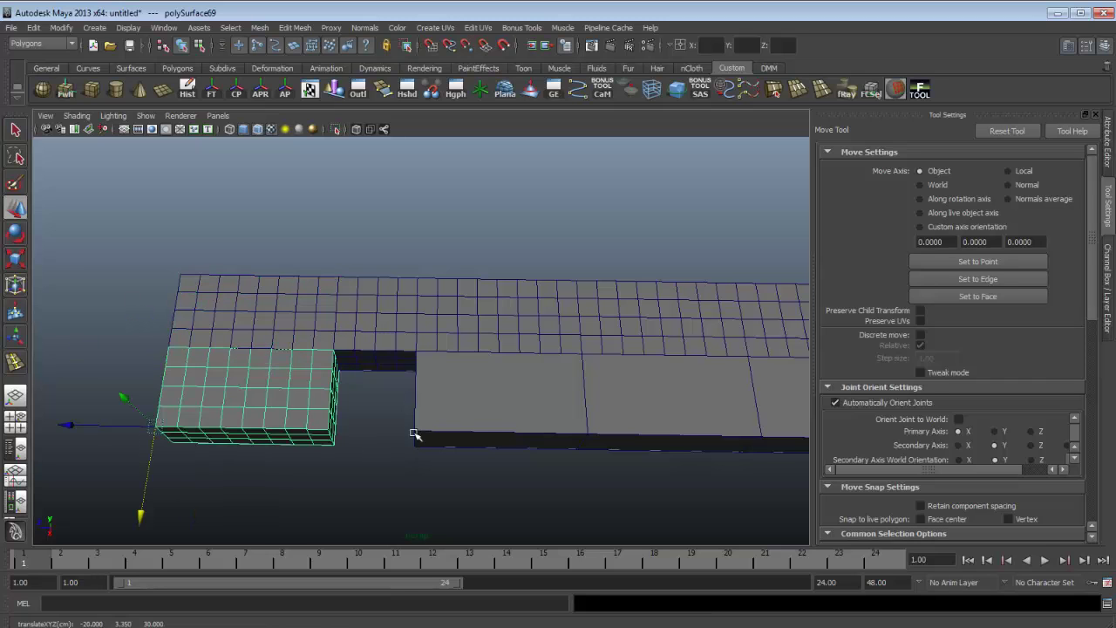
pyautogui.moveTo(82, 423); pyautogui.dragTo(252, 353)
pyautogui.keyDown('alt'); pyautogui.moveTo(538, 415); pyautogui.dragTo(528, 419); pyautogui.keyUp('alt')
pyautogui.moveTo(332, 363)
pyautogui.keyDown('alt'); pyautogui.mouseDown()
pyautogui.moveTo(348, 304)
pyautogui.moveTo(349, 366)
pyautogui.mouseUp(); pyautogui.keyUp('alt')
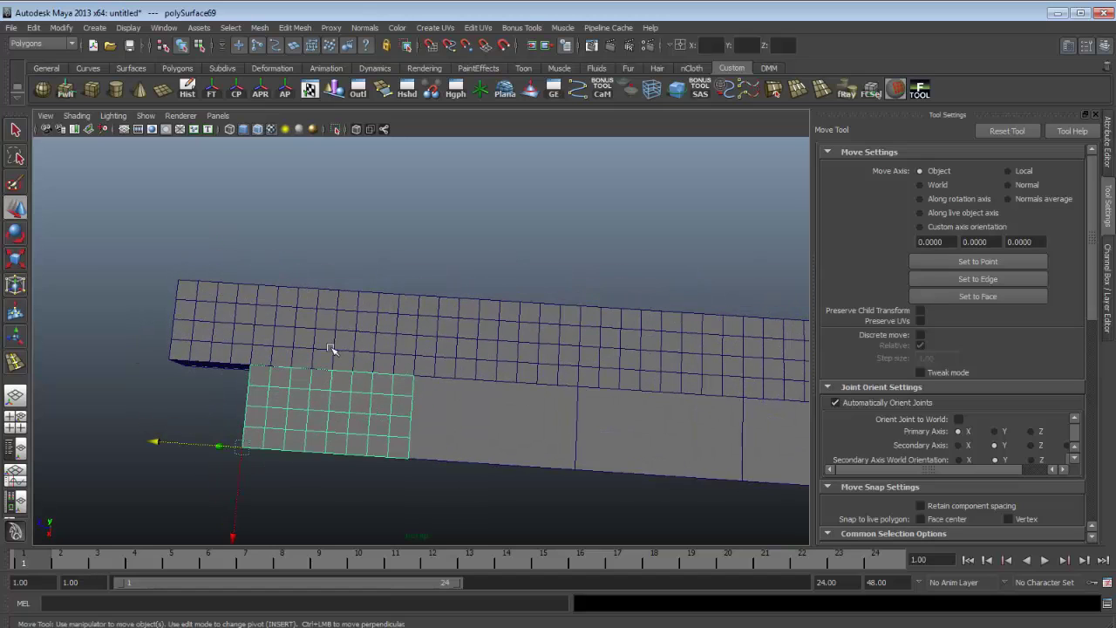
pyautogui.click(330, 349)
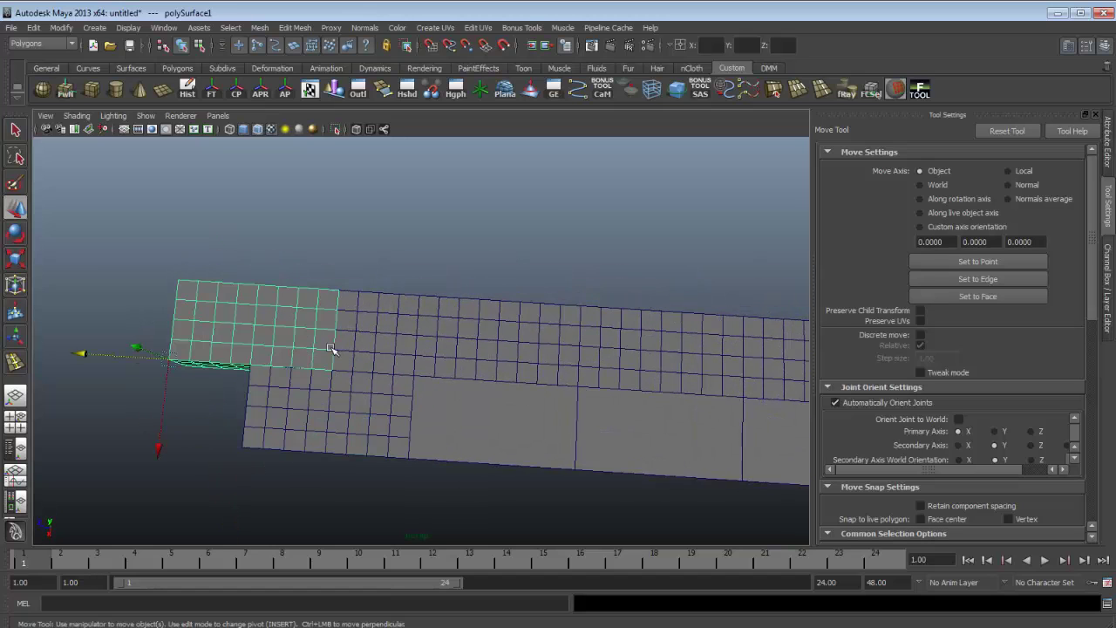
pyautogui.click(323, 406)
pyautogui.keyDown('alt'); pyautogui.moveTo(324, 406); pyautogui.dragTo(366, 323); pyautogui.keyUp('alt')
# Select and delete the five remaining undivided bricks of the front row
pyautogui.click(523, 408)
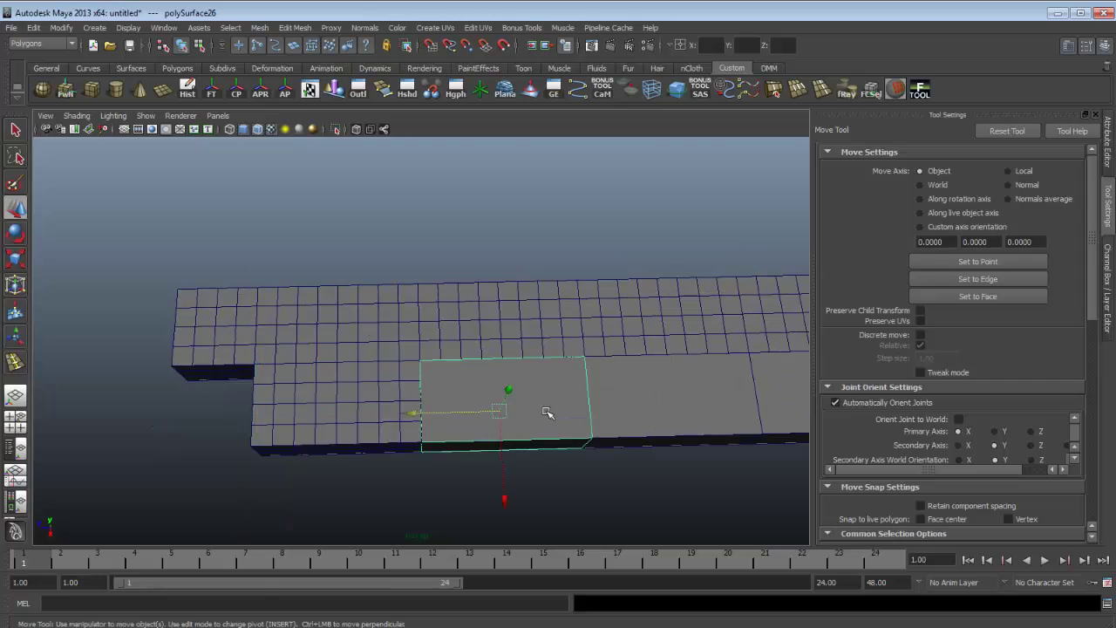
pyautogui.scroll(-5, 633, 401)
pyautogui.keyDown('shift'); pyautogui.click(550, 361); pyautogui.keyUp('shift')
pyautogui.keyDown('shift'); pyautogui.click(594, 353); pyautogui.keyUp('shift')
pyautogui.keyDown('shift'); pyautogui.click(746, 366); pyautogui.keyUp('shift')
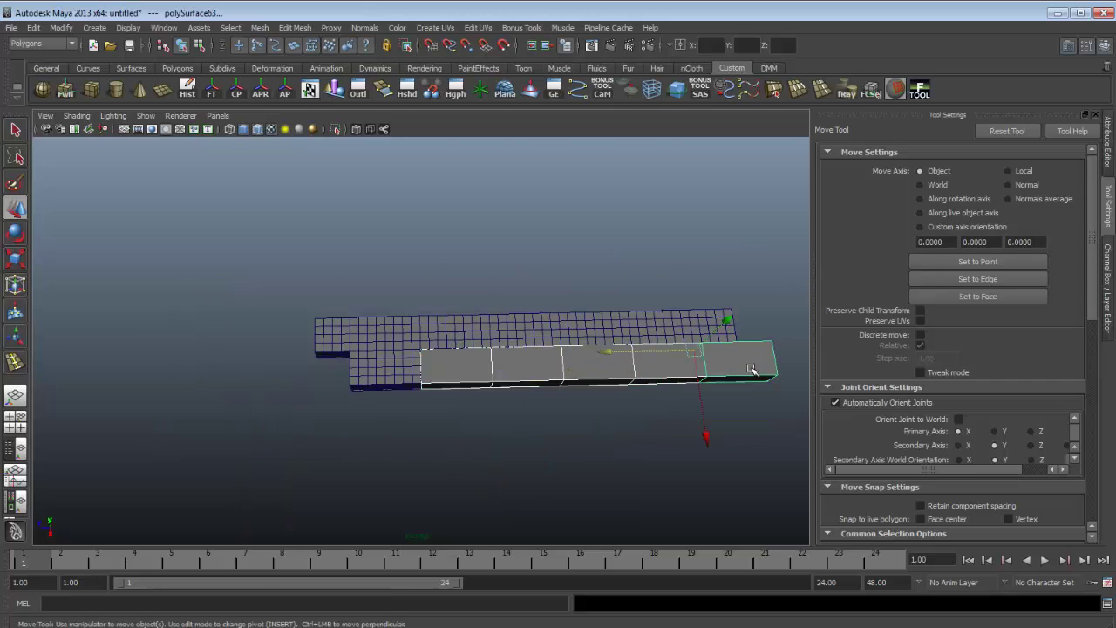
pyautogui.press('Delete')
pyautogui.scroll(4, 752, 370)
# Duplicate the subdivided front-row brick, place the copy against its end, and repeat the offset until that row has six bricks
pyautogui.click(419, 392)
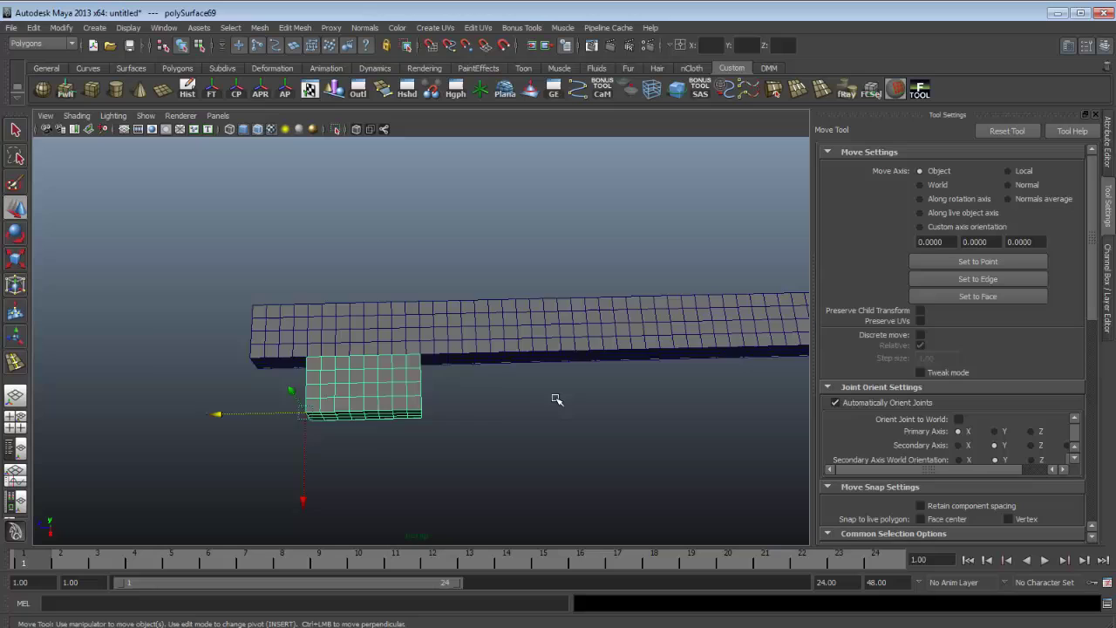
pyautogui.keyDown('alt'); pyautogui.moveTo(555, 398); pyautogui.dragTo(464, 408, button='middle'); pyautogui.keyUp('alt')
pyautogui.hotkey('ctrl', 'd')
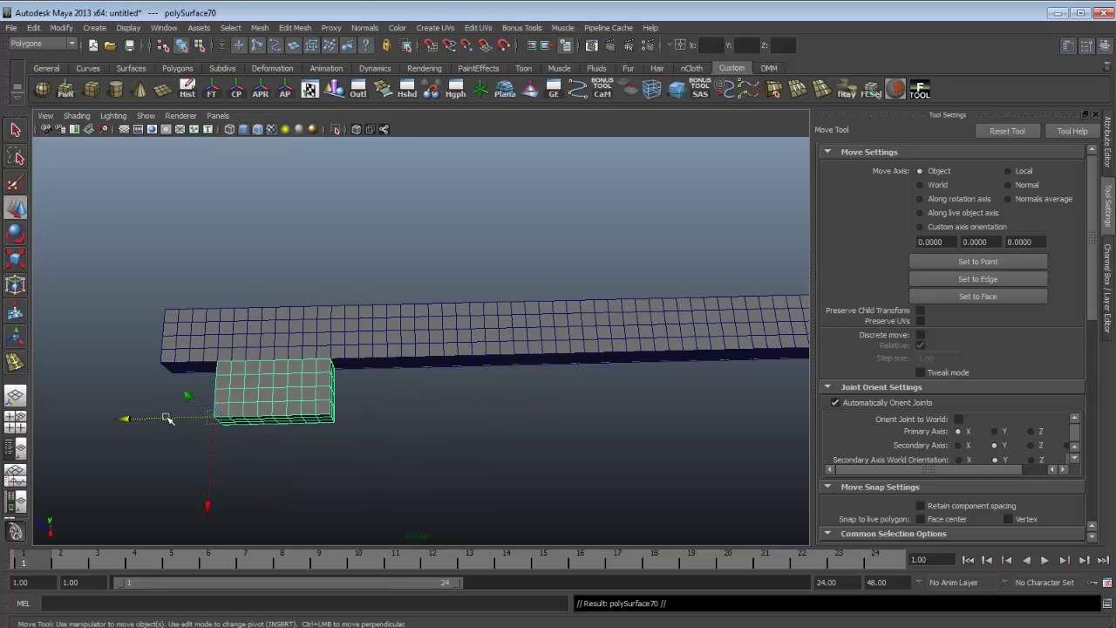
pyautogui.moveTo(155, 417); pyautogui.dragTo(336, 406)
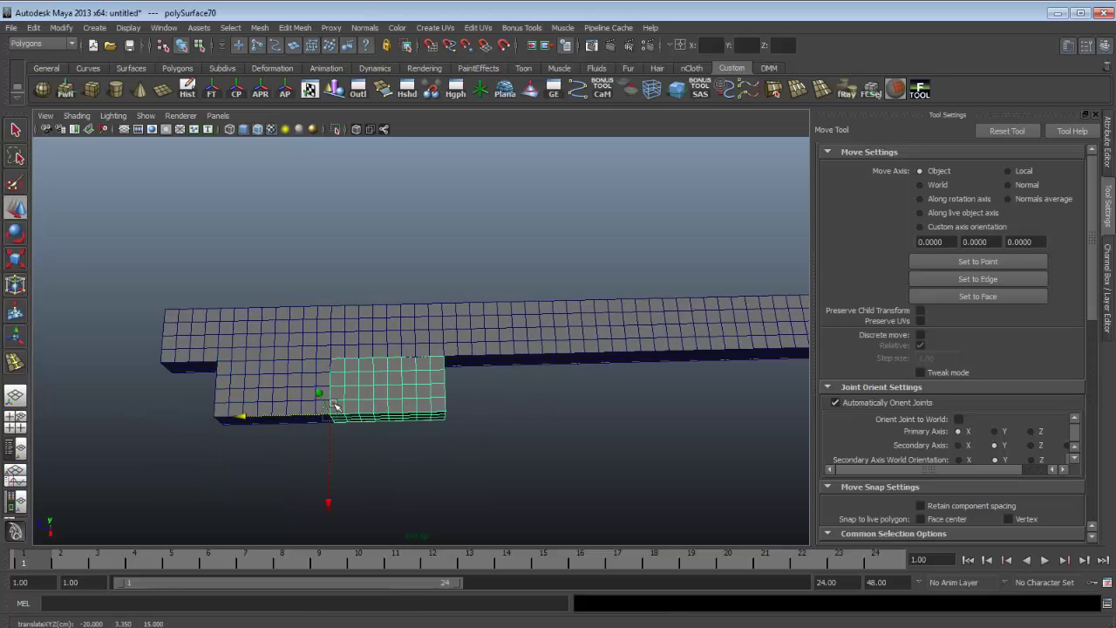
pyautogui.hotkey('shift', 'd')
pyautogui.scroll(-2, 586, 443)
pyautogui.hotkey('shift', 'd')
pyautogui.hotkey('shift', 'd')
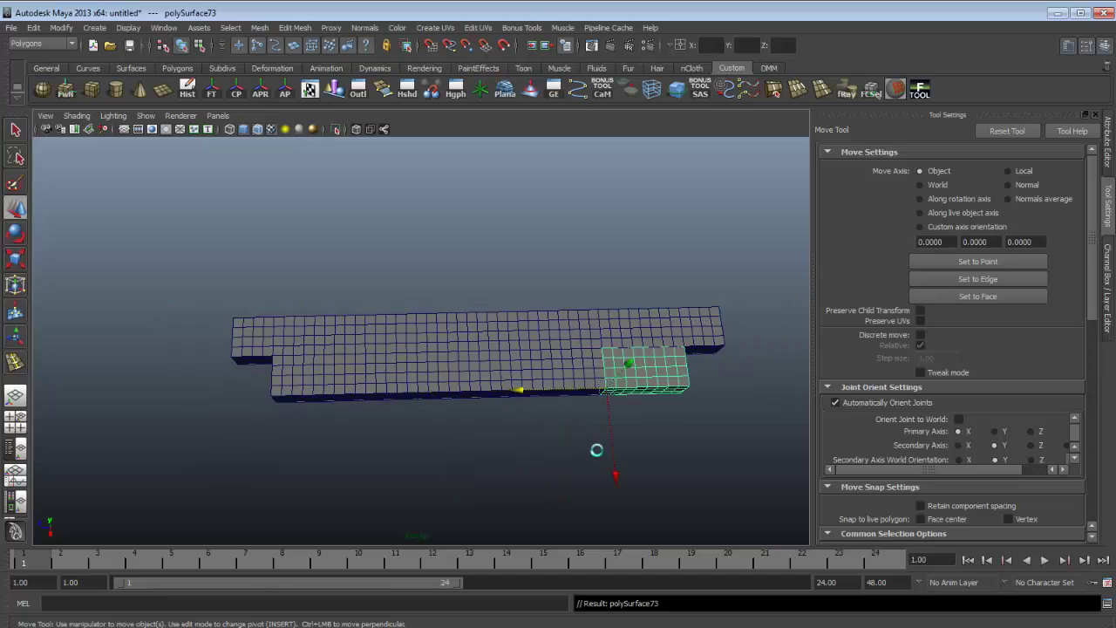
pyautogui.keyDown('alt'); pyautogui.moveTo(596, 449); pyautogui.dragTo(488, 383, button='middle'); pyautogui.keyUp('alt')
pyautogui.hotkey('shift', 'd')
# Show the grid and examine how the two staggered brick rows and the end brick line up with it
pyautogui.moveTo(488, 384)
pyautogui.keyDown('alt'); pyautogui.mouseDown()
pyautogui.moveTo(498, 317)
pyautogui.moveTo(488, 380)
pyautogui.mouseUp(); pyautogui.keyUp('alt')
pyautogui.keyDown('alt'); pyautogui.moveTo(380, 276); pyautogui.dragTo(287, 191); pyautogui.keyUp('alt')
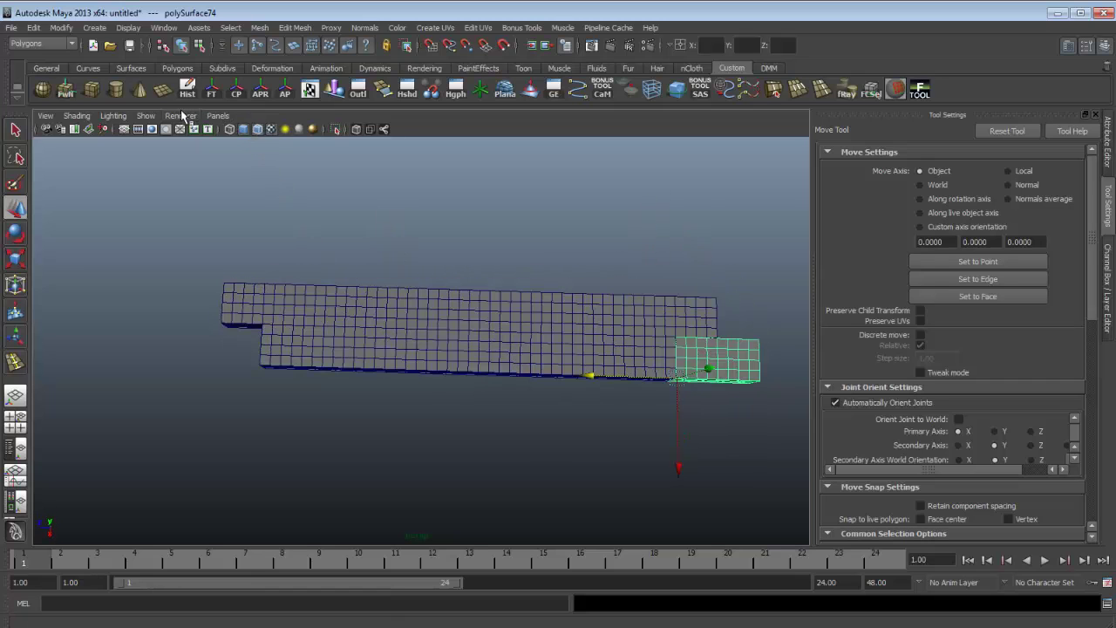
pyautogui.click(124, 130)
pyautogui.keyDown('alt'); pyautogui.moveTo(408, 366); pyautogui.dragTo(415, 362); pyautogui.keyUp('alt')
pyautogui.scroll(-2, 450, 394)
pyautogui.keyDown('alt'); pyautogui.moveTo(450, 395); pyautogui.dragTo(621, 359); pyautogui.keyUp('alt')
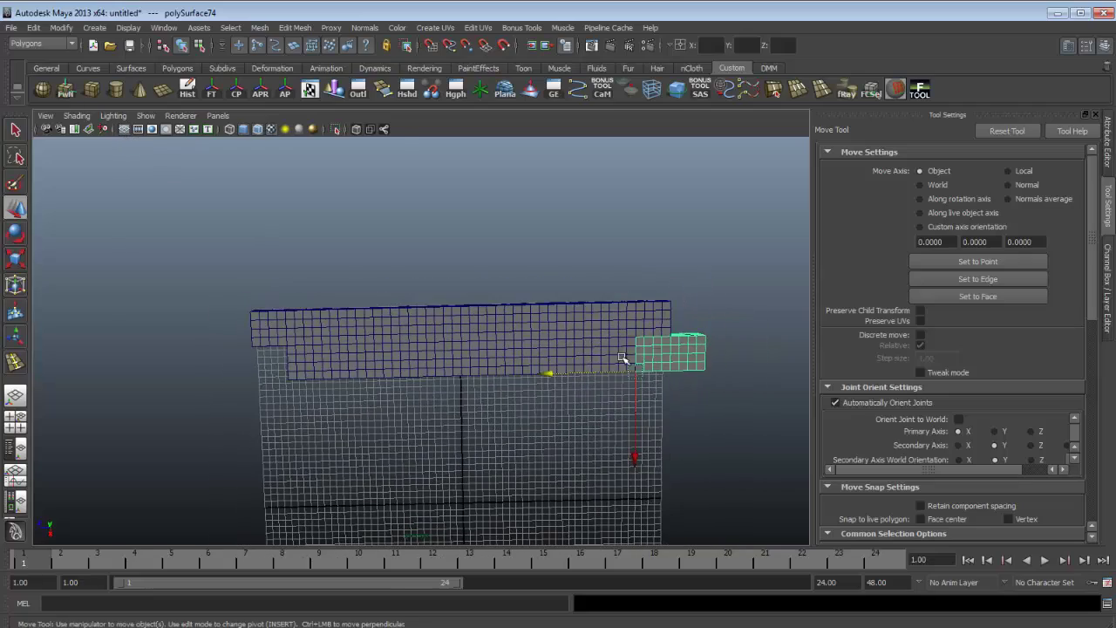
pyautogui.keyDown('alt'); pyautogui.moveTo(678, 395); pyautogui.dragTo(690, 346); pyautogui.keyUp('alt')
pyautogui.keyDown('alt'); pyautogui.moveTo(690, 346); pyautogui.dragTo(470, 363, button='middle'); pyautogui.keyUp('alt')
pyautogui.scroll(5, 470, 364)
pyautogui.keyDown('alt'); pyautogui.moveTo(560, 412); pyautogui.dragTo(394, 371, button='middle'); pyautogui.keyUp('alt')
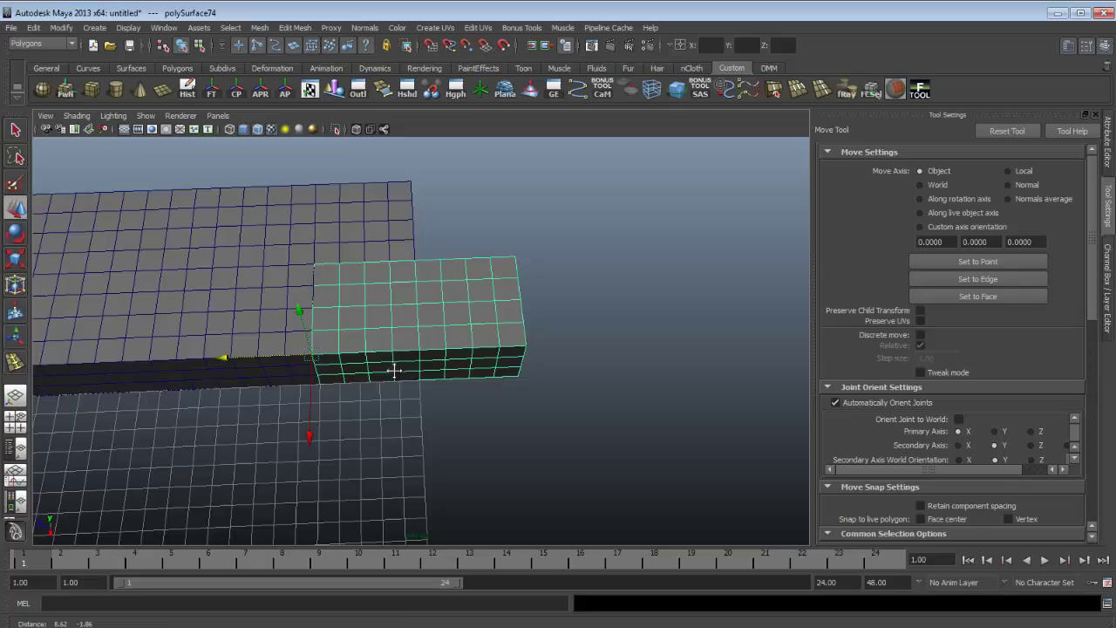
pyautogui.scroll(-5, 426, 378)
pyautogui.keyDown('alt'); pyautogui.moveTo(437, 406); pyautogui.dragTo(501, 349, button='middle'); pyautogui.keyUp('alt')
pyautogui.keyDown('alt'); pyautogui.moveTo(501, 349); pyautogui.dragTo(517, 366); pyautogui.keyUp('alt')
# Duplicate all bricks of both rows with grid snapping on and move the copy directly in front of the originals
pyautogui.moveTo(698, 360); pyautogui.dragTo(243, 215)
pyautogui.keyDown('alt'); pyautogui.moveTo(331, 353); pyautogui.dragTo(469, 317); pyautogui.keyUp('alt')
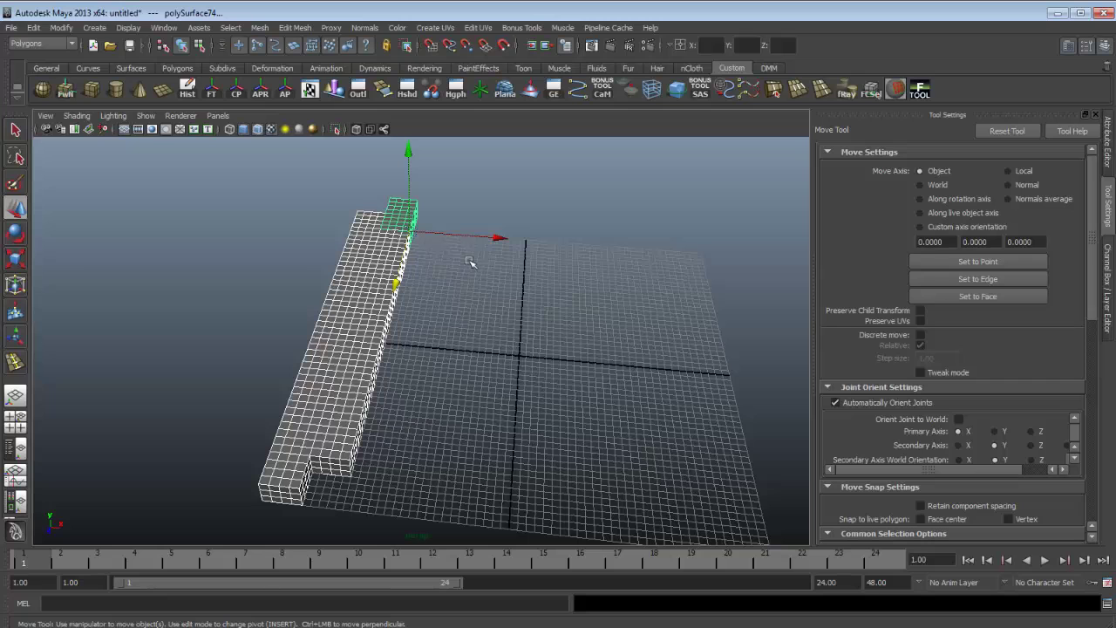
pyautogui.keyDown('alt'); pyautogui.moveTo(469, 262); pyautogui.dragTo(459, 282); pyautogui.keyUp('alt')
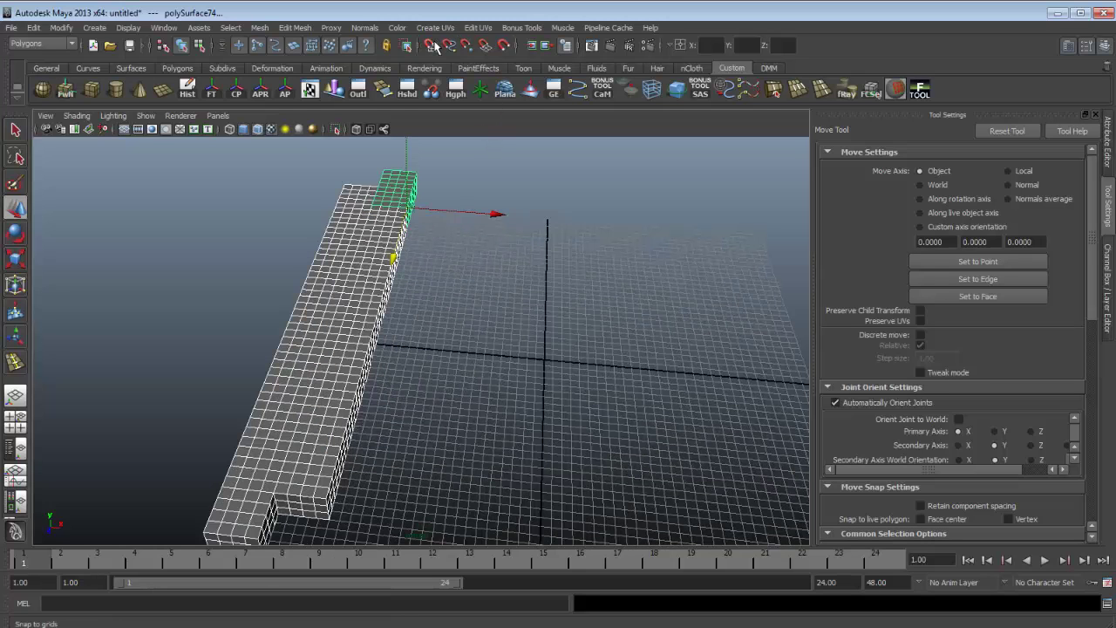
pyautogui.click(433, 45)
pyautogui.scroll(-1, 473, 221)
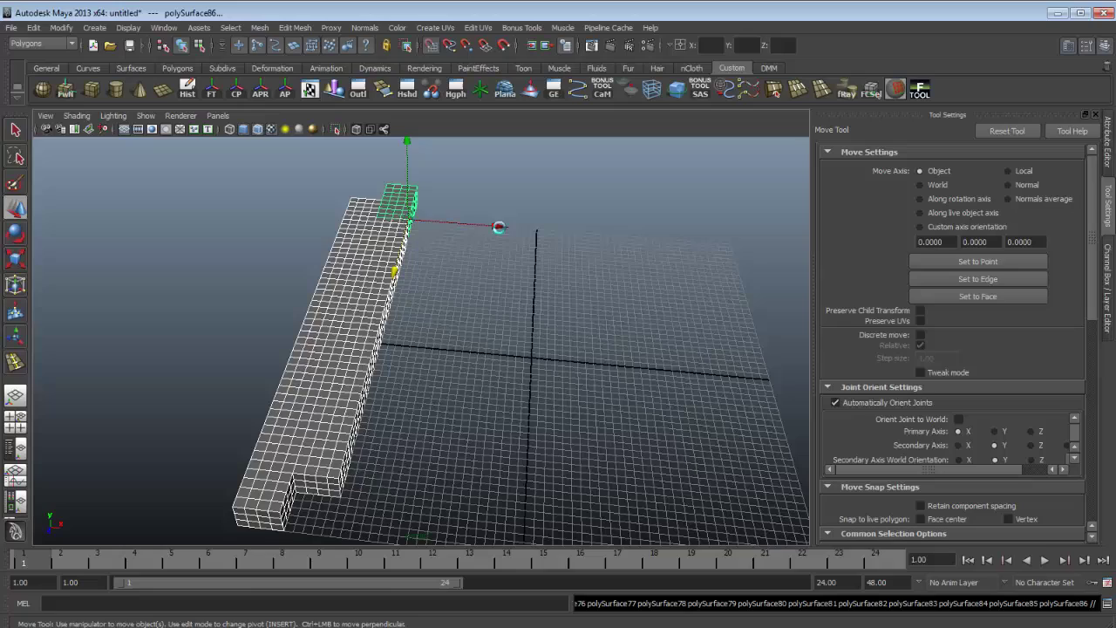
pyautogui.hotkey('ctrl', 'd')
pyautogui.moveTo(497, 225); pyautogui.dragTo(436, 332)
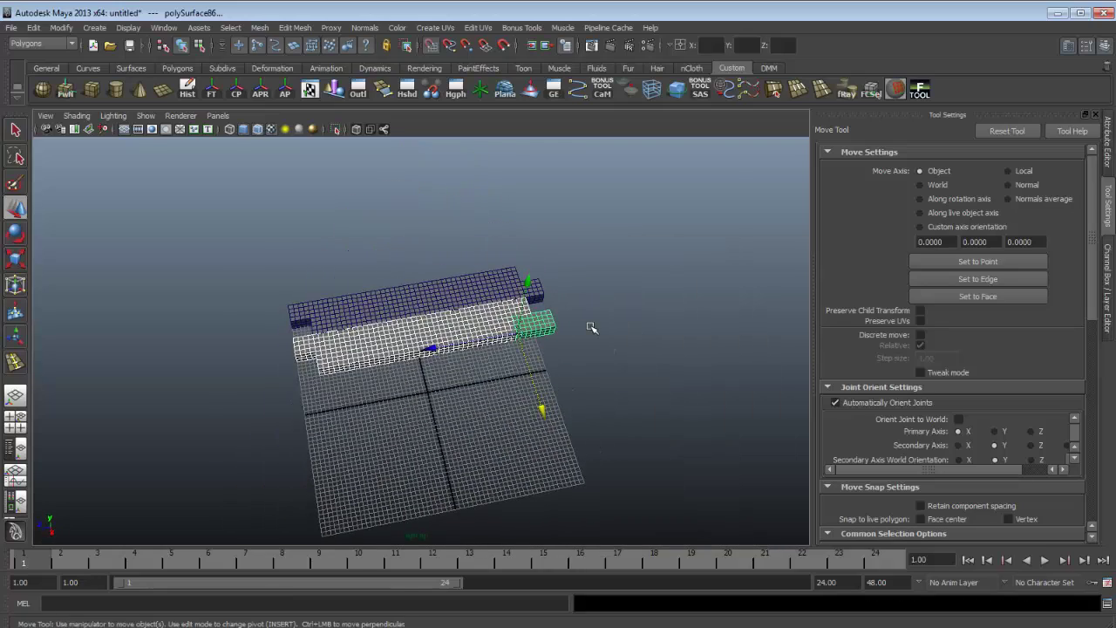
# Repeat the transformed duplicate of the two rows four more times to fill out a twelve-row brick wall
pyautogui.hotkey('shift', 'd')
pyautogui.hotkey('shift', 'd')
pyautogui.hotkey('shift', 'd')
pyautogui.hotkey('shift', 'd')
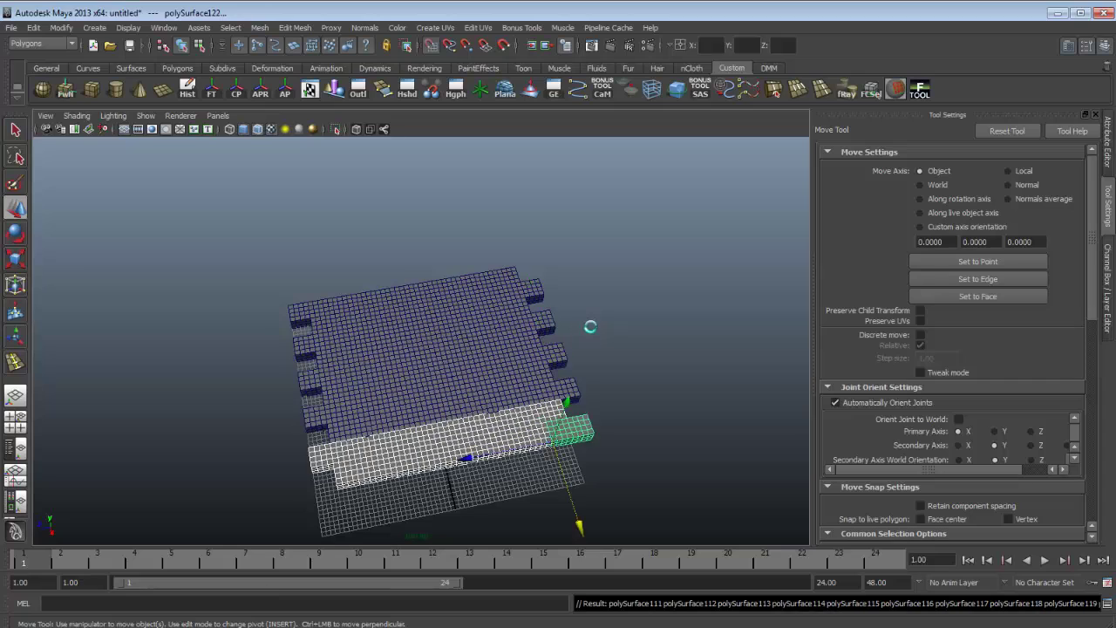
# Deselect the copied bricks and hide the grid
pyautogui.keyDown('alt'); pyautogui.moveTo(593, 327); pyautogui.dragTo(611, 343); pyautogui.keyUp('alt')
pyautogui.click(693, 458)
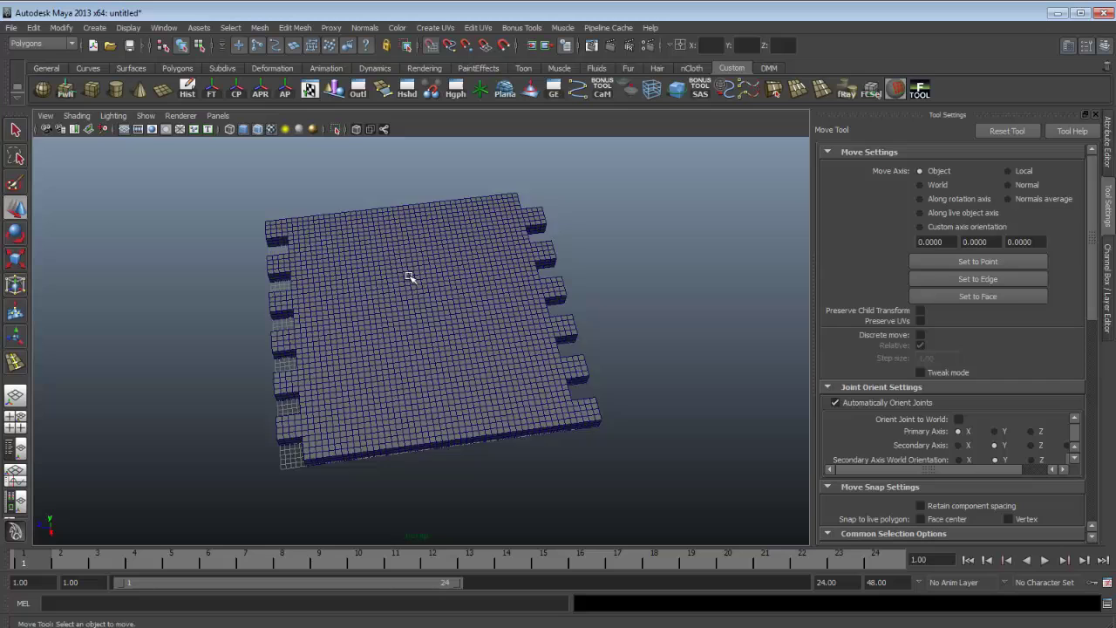
pyautogui.keyDown('alt'); pyautogui.moveTo(410, 278); pyautogui.dragTo(388, 320); pyautogui.keyUp('alt')
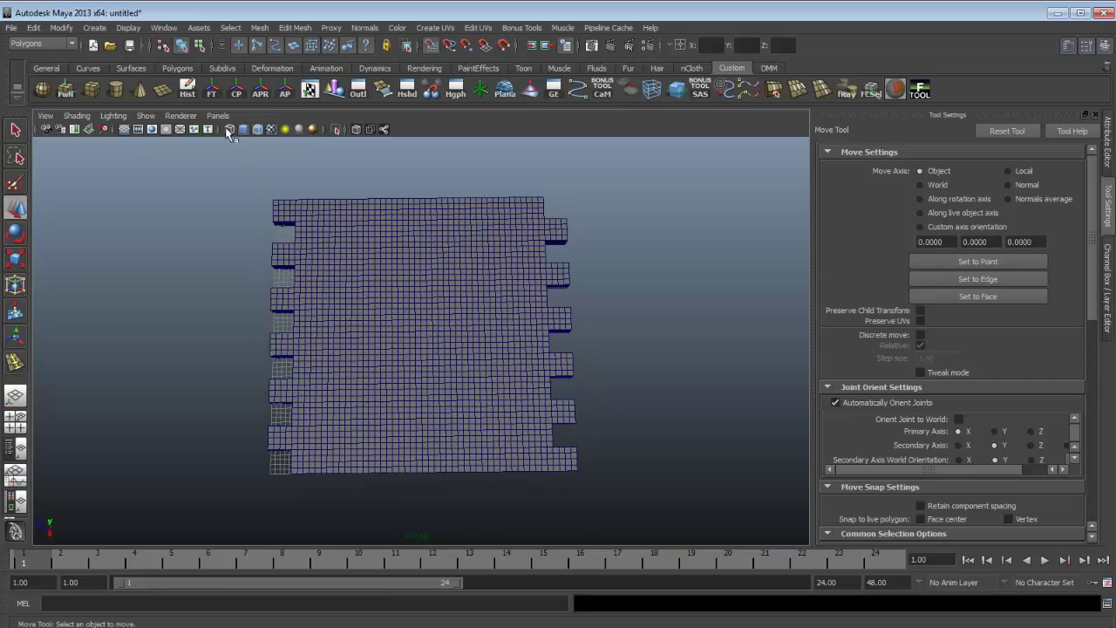
pyautogui.click(125, 130)
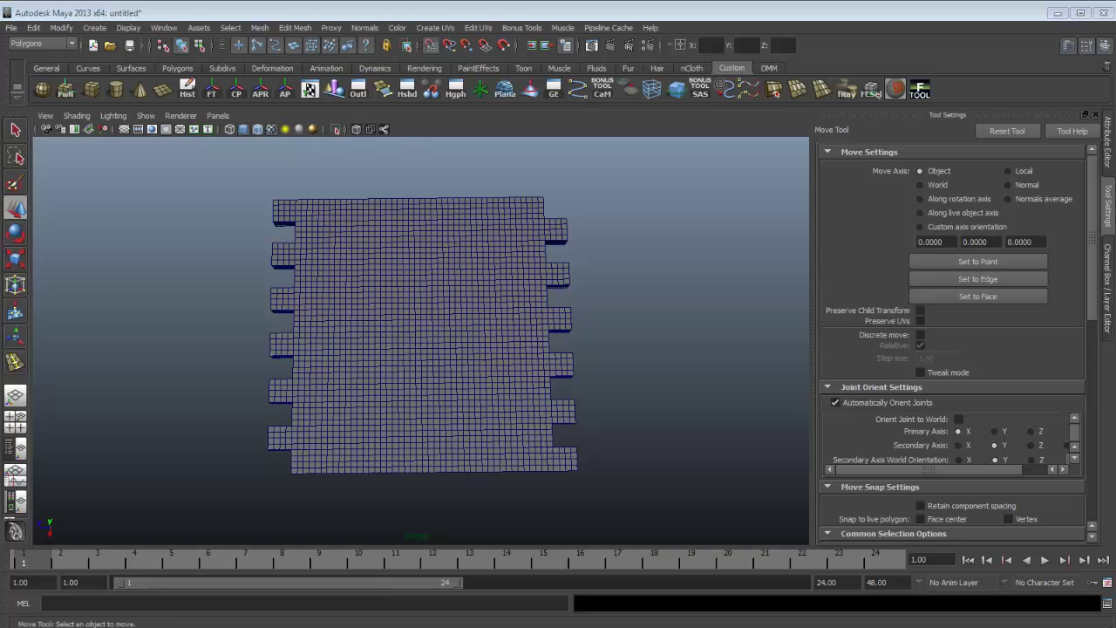
# Find tile_plane:polySurface1 inside the group in the Outliner and unhide the hidden tiling plane beneath the bricks
pyautogui.moveTo(0, 117); pyautogui.dragTo(389, 93)
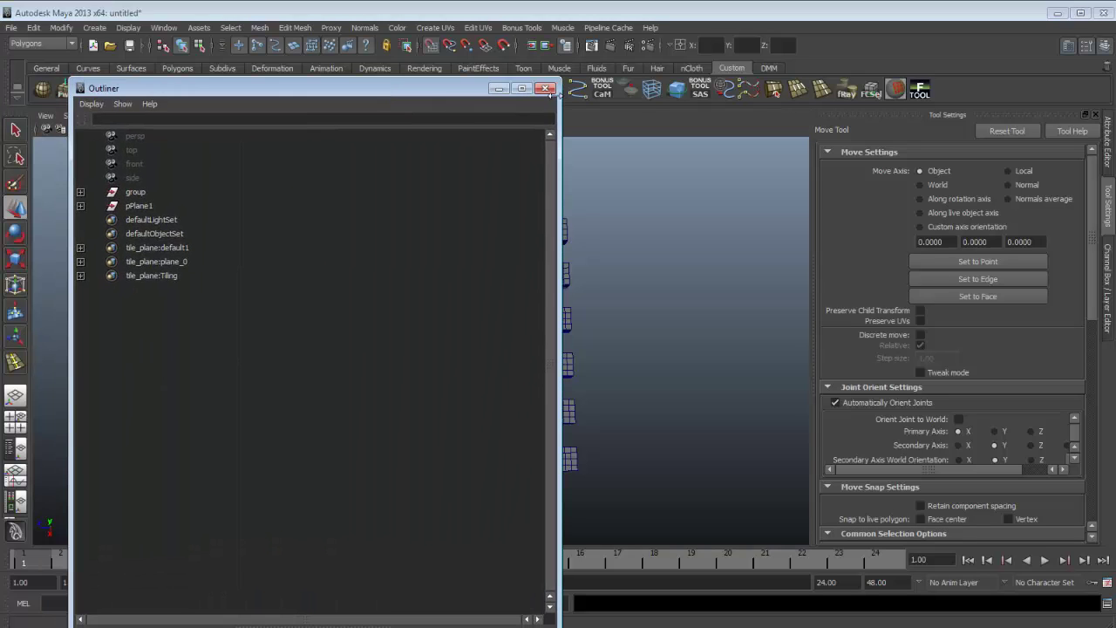
pyautogui.moveTo(558, 78); pyautogui.dragTo(279, 140)
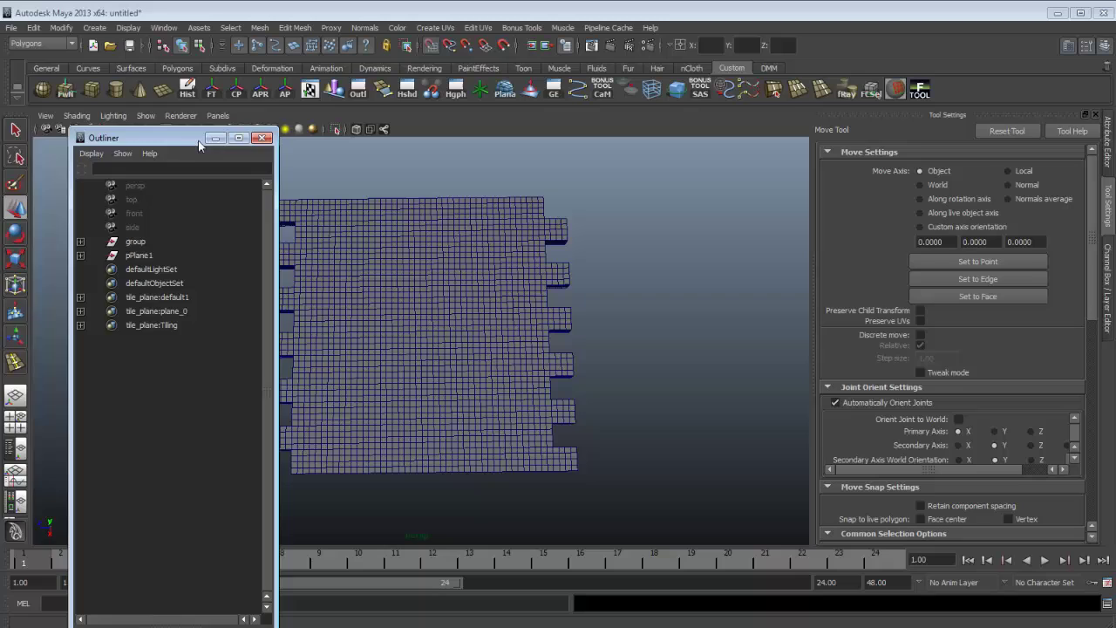
pyautogui.moveTo(199, 145); pyautogui.dragTo(136, 66)
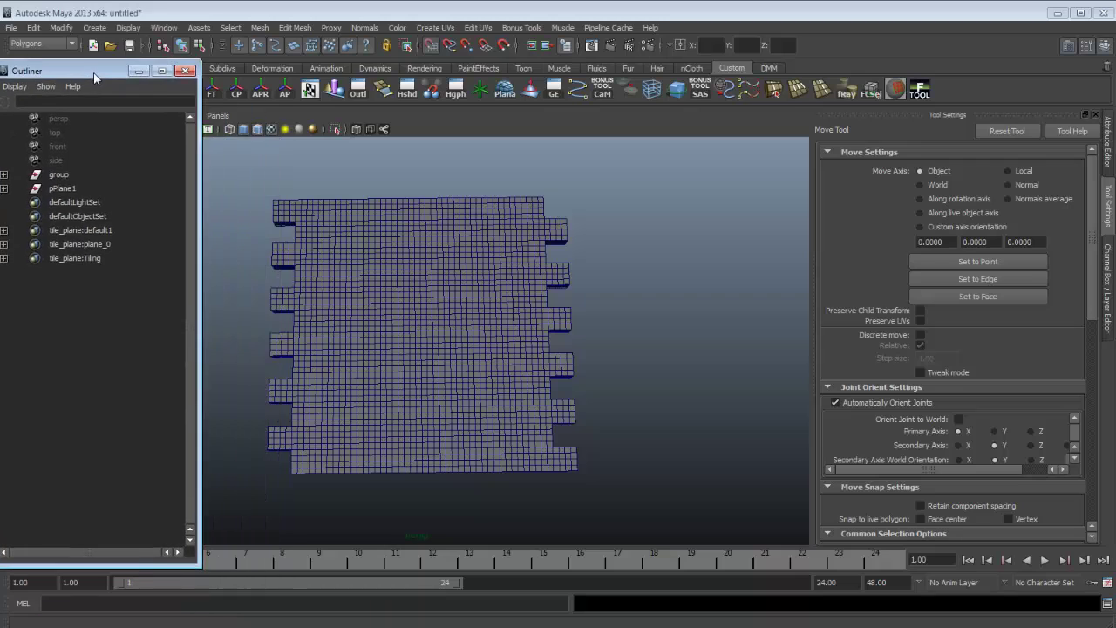
pyautogui.click(77, 178)
pyautogui.click(73, 165)
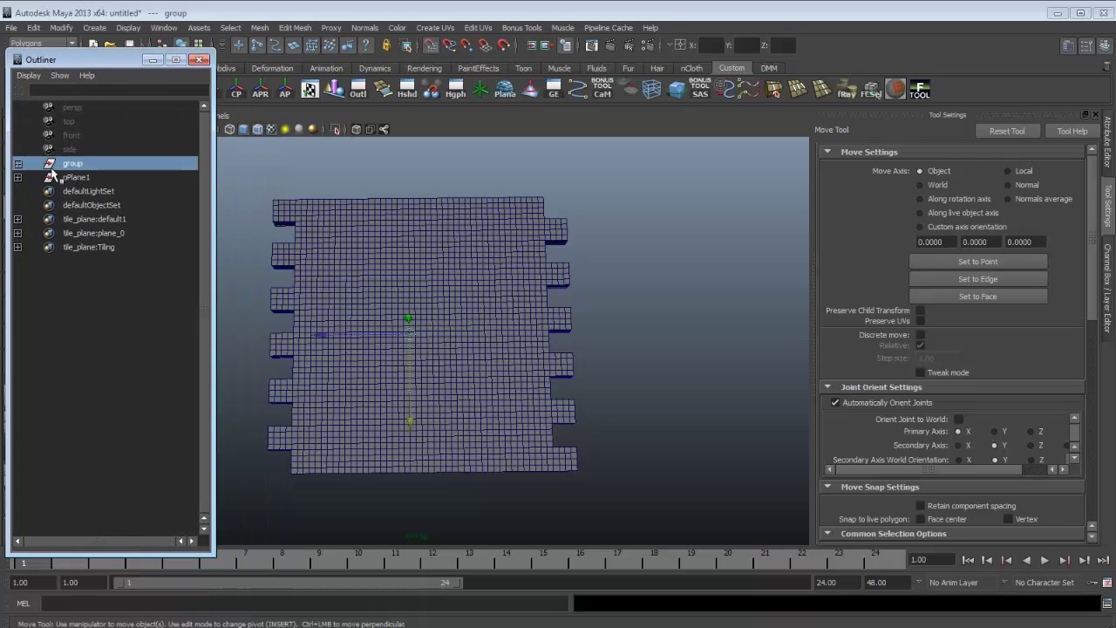
pyautogui.click(17, 164)
pyautogui.click(96, 177)
pyautogui.hotkey('shift', 'h')
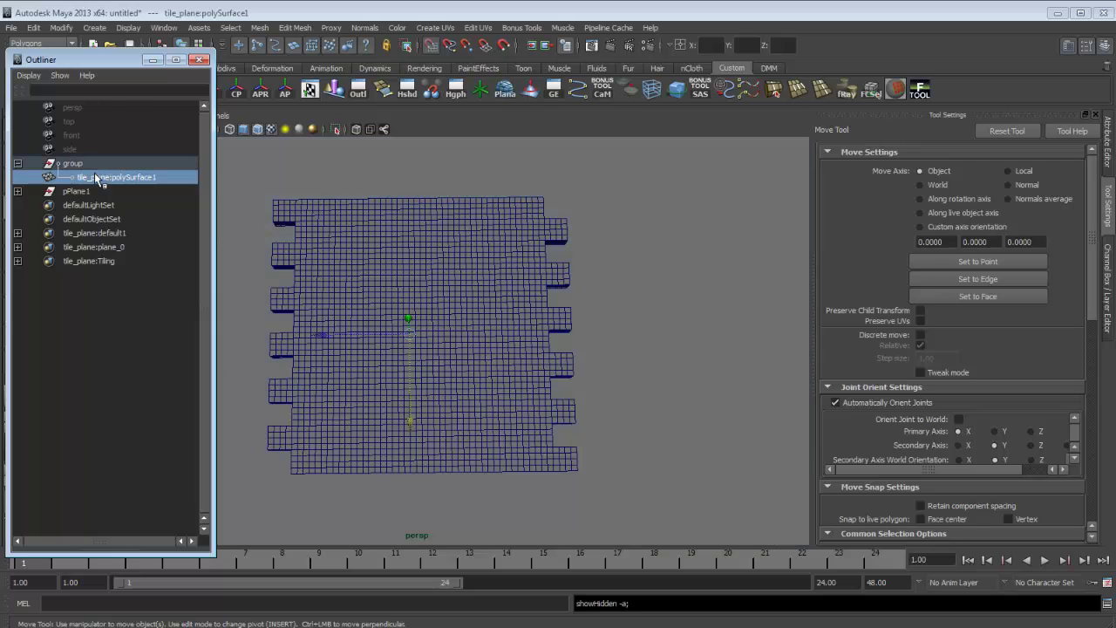
pyautogui.click(201, 59)
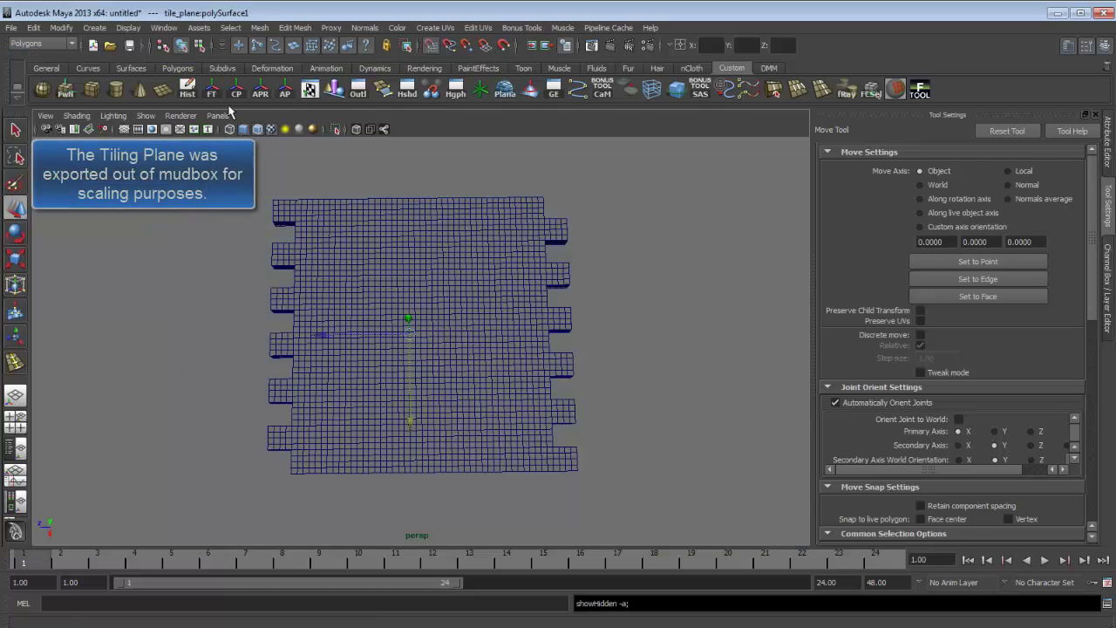
pyautogui.click(270, 129)
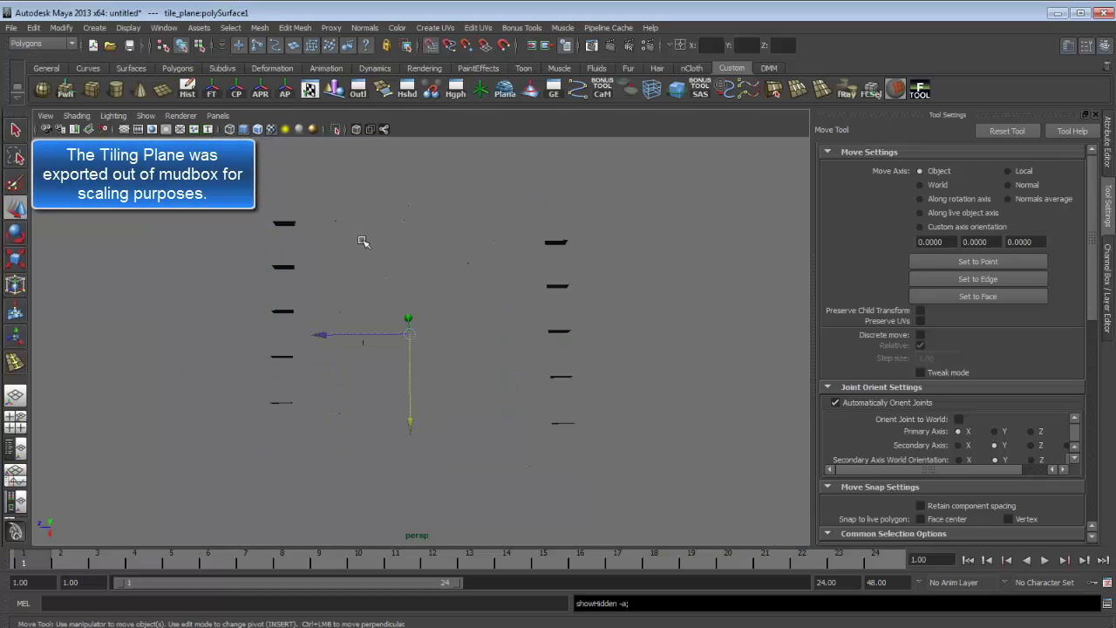
pyautogui.click(260, 132)
pyautogui.scroll(-5, 401, 254)
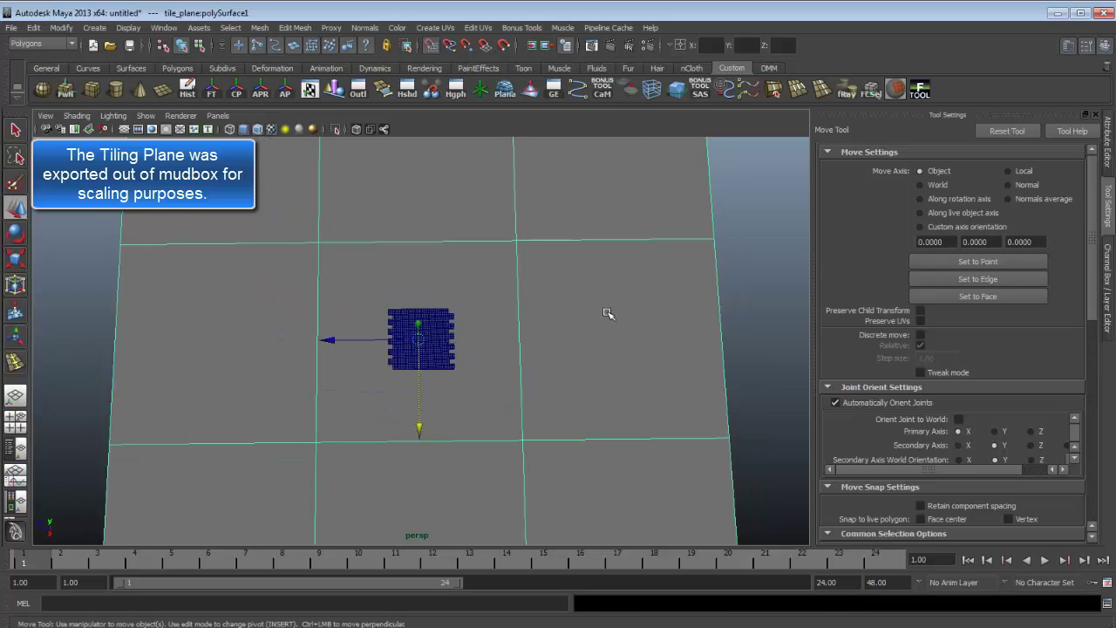
# Select the bricks' parent pPlane1 and scale it uniformly to about 3.33 so the wall fills the plane's centre tile
pyautogui.click(449, 329)
pyautogui.scroll(2, 475, 344)
pyautogui.press('Up')
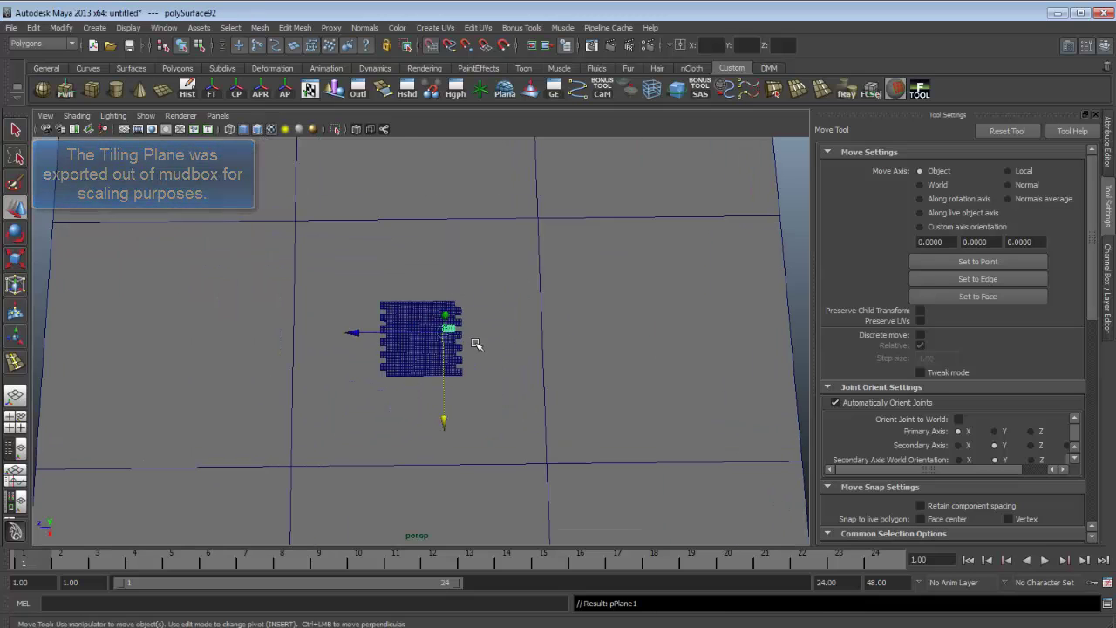
pyautogui.click(475, 344)
pyautogui.press('r')
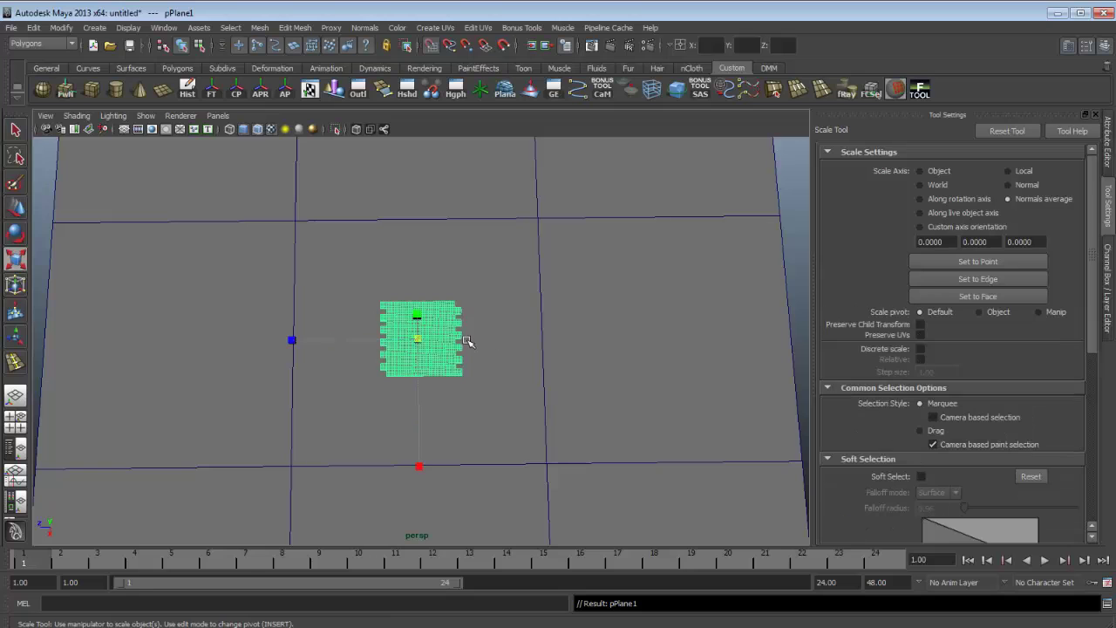
pyautogui.moveTo(418, 338); pyautogui.dragTo(553, 269)
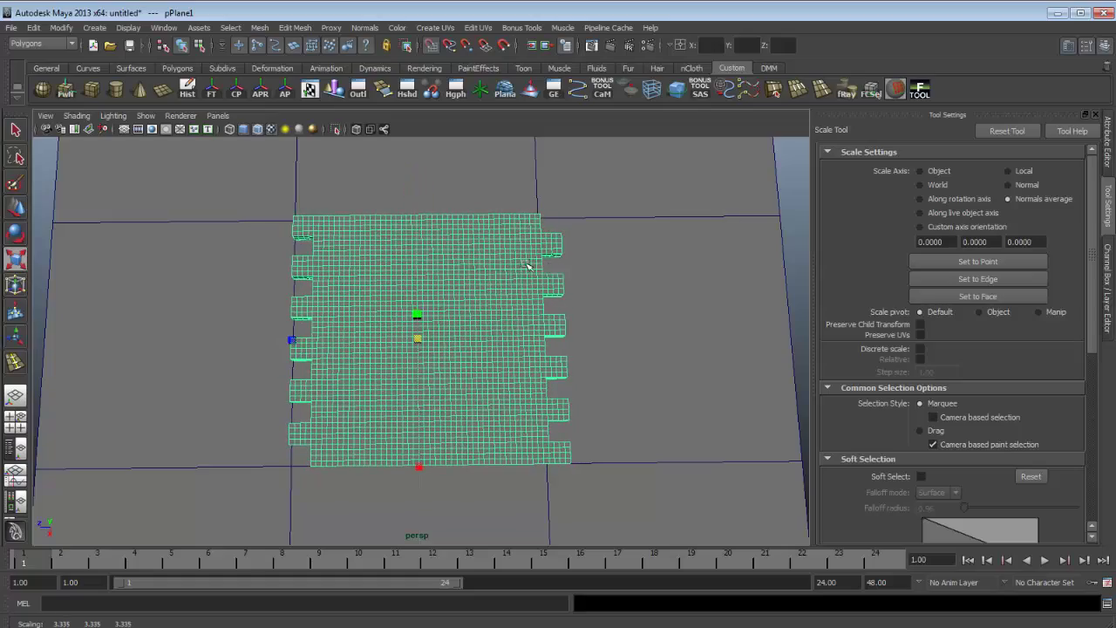
# Examine up close how the scaled wall's corner and side bricks line up with the edges of the centre tile
pyautogui.scroll(5, 523, 270)
pyautogui.keyDown('alt'); pyautogui.moveTo(515, 277); pyautogui.dragTo(596, 321, button='middle'); pyautogui.keyUp('alt')
pyautogui.keyDown('alt'); pyautogui.moveTo(593, 321); pyautogui.dragTo(532, 305); pyautogui.keyUp('alt')
pyautogui.scroll(2, 533, 305)
pyautogui.keyDown('alt'); pyautogui.moveTo(470, 353); pyautogui.dragTo(463, 331); pyautogui.keyUp('alt')
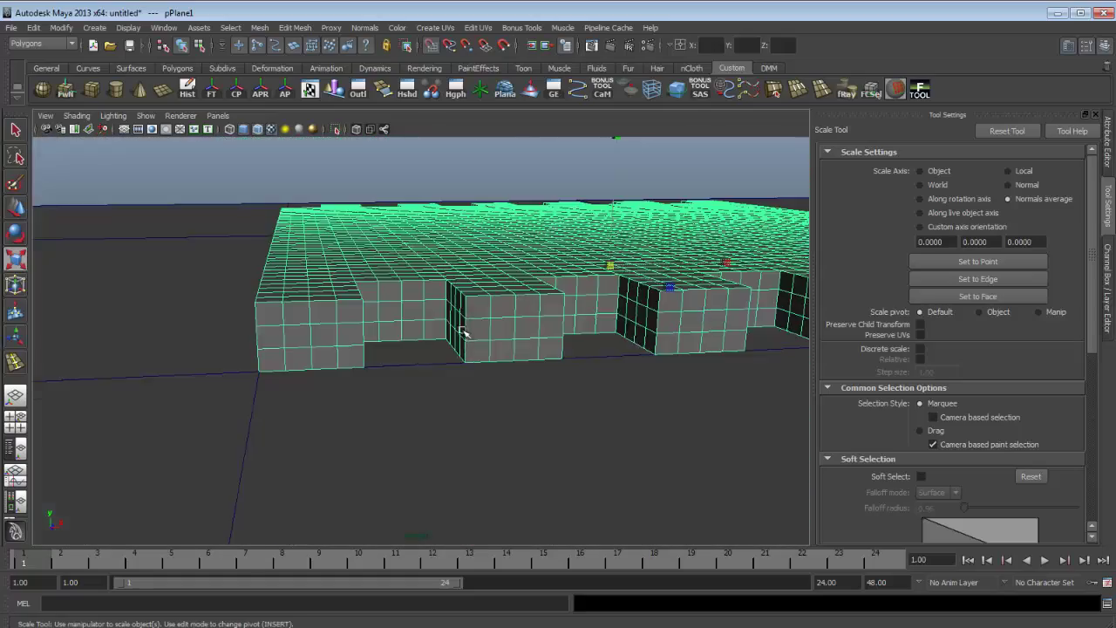
pyautogui.scroll(3, 457, 340)
pyautogui.keyDown('alt'); pyautogui.moveTo(392, 362); pyautogui.dragTo(450, 347, button='middle'); pyautogui.keyUp('alt')
pyautogui.keyDown('alt'); pyautogui.moveTo(451, 347); pyautogui.dragTo(323, 406); pyautogui.keyUp('alt')
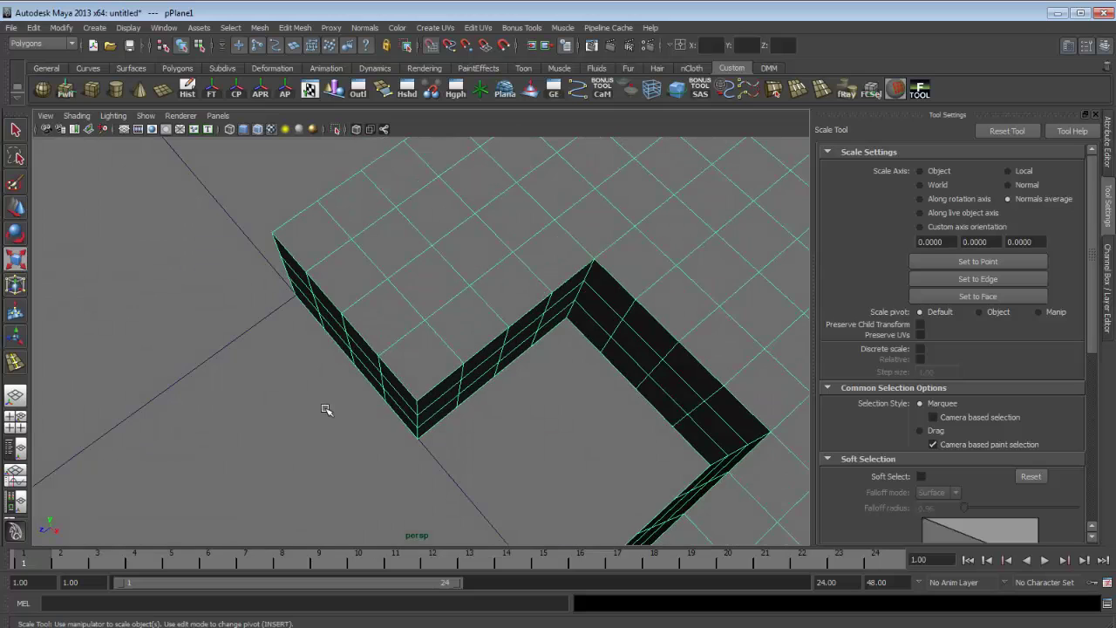
pyautogui.keyDown('alt'); pyautogui.moveTo(453, 424); pyautogui.dragTo(451, 423); pyautogui.keyUp('alt')
pyautogui.moveTo(451, 423); pyautogui.dragTo(450, 422, button='middle')
pyautogui.keyDown('alt'); pyautogui.moveTo(450, 423); pyautogui.dragTo(418, 423); pyautogui.keyUp('alt')
pyautogui.keyDown('alt'); pyautogui.moveTo(418, 423); pyautogui.dragTo(331, 262, button='right'); pyautogui.keyUp('alt')
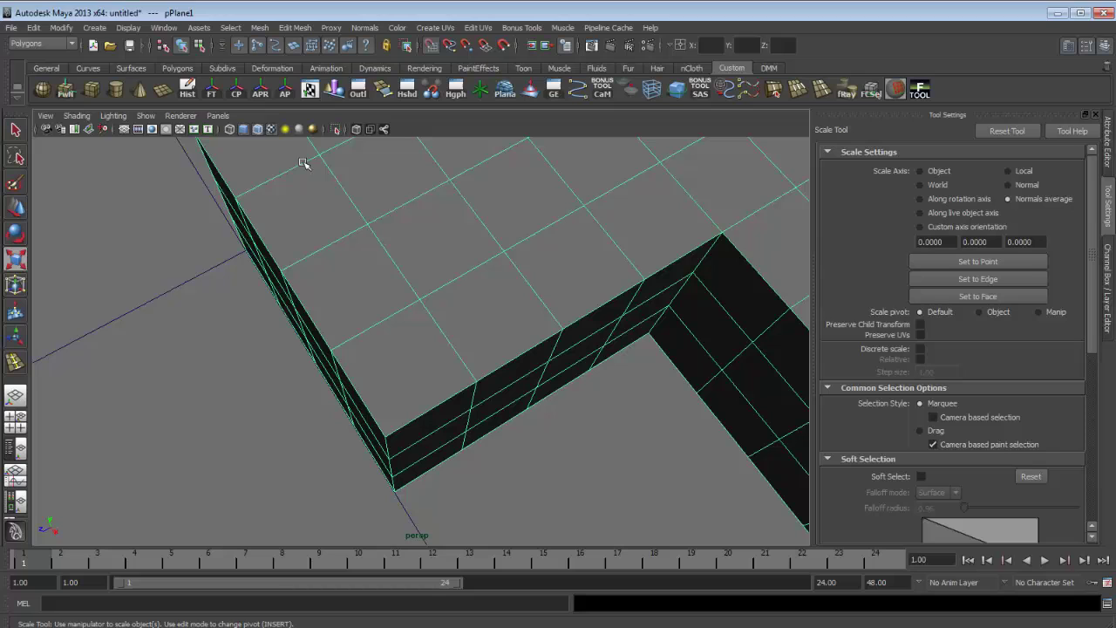
# Switch the viewport to the orthographic top view and frame the brick wall on the tiling plane
pyautogui.click(218, 116)
pyautogui.moveTo(253, 161)
pyautogui.click(337, 183)
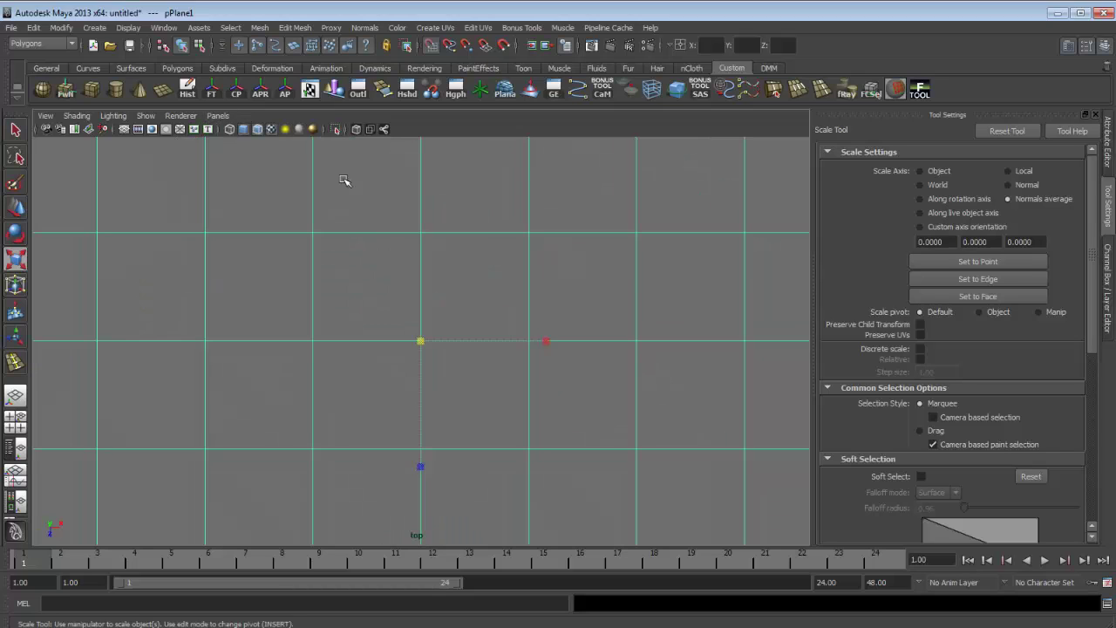
pyautogui.keyDown('alt'); pyautogui.moveTo(610, 271); pyautogui.dragTo(235, 271, button='right'); pyautogui.keyUp('alt')
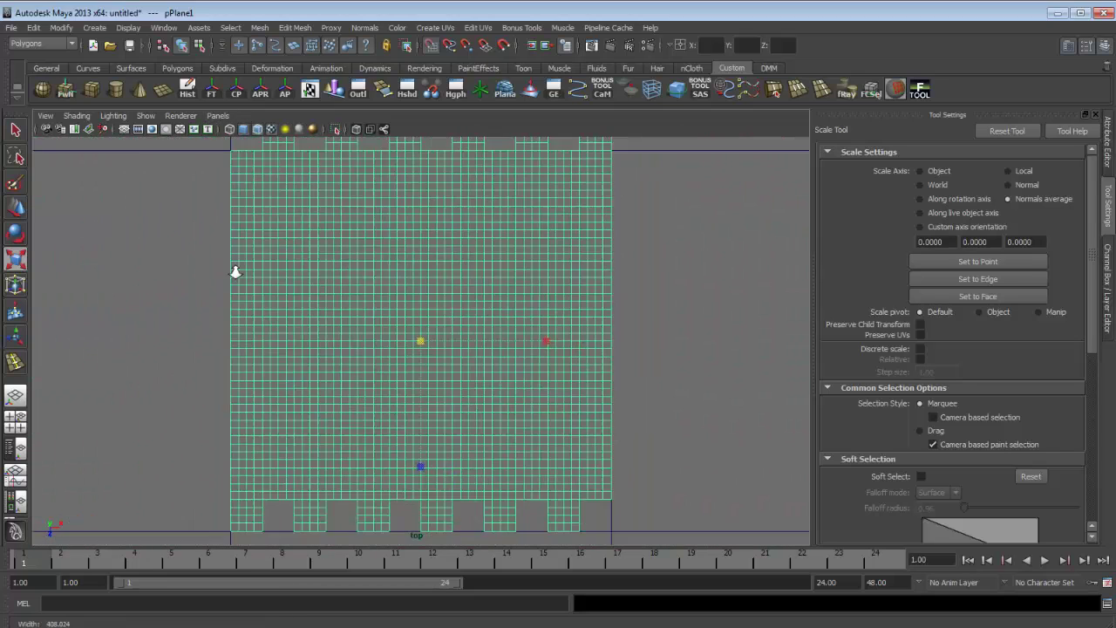
# Examine from above how the protruding bricks and the gaps on opposite sides meet the centre tile's edges
pyautogui.keyDown('alt'); pyautogui.moveTo(234, 271); pyautogui.dragTo(414, 386, button='middle'); pyautogui.keyUp('alt')
pyautogui.keyDown('alt'); pyautogui.moveTo(413, 386); pyautogui.dragTo(622, 378, button='right'); pyautogui.keyUp('alt')
pyautogui.keyDown('alt'); pyautogui.moveTo(645, 374); pyautogui.dragTo(354, 302, button='middle'); pyautogui.keyUp('alt')
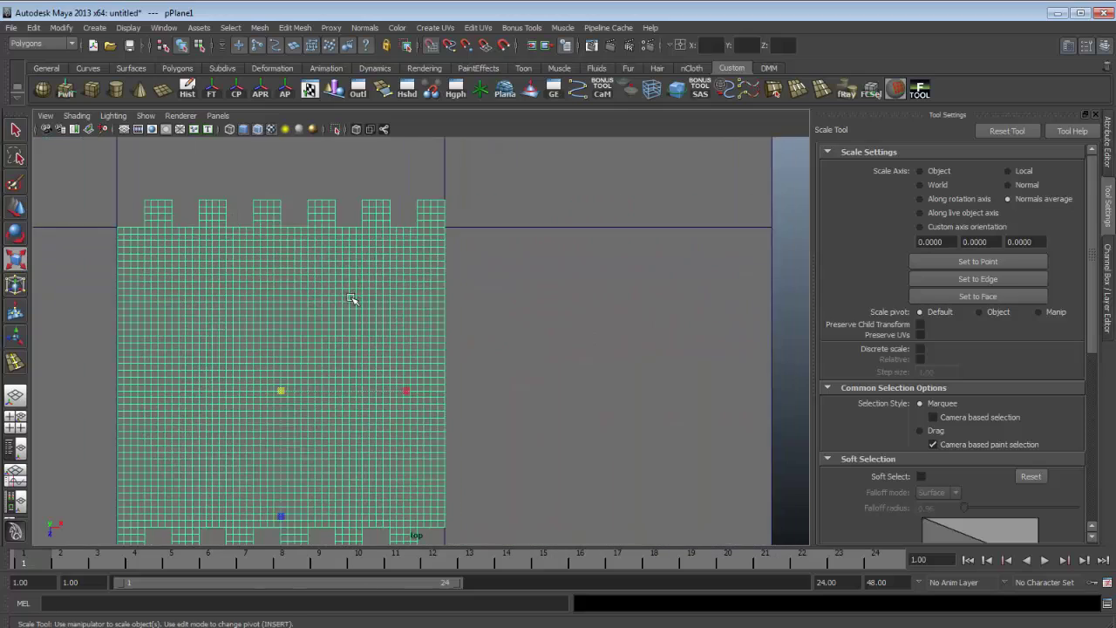
pyautogui.keyDown('alt'); pyautogui.moveTo(353, 301); pyautogui.dragTo(410, 385, button='right'); pyautogui.keyUp('alt')
pyautogui.keyDown('alt'); pyautogui.moveTo(410, 385); pyautogui.dragTo(484, 169, button='middle'); pyautogui.keyUp('alt')
pyautogui.scroll(2, 484, 170)
pyautogui.scroll(1, 437, 240)
pyautogui.keyDown('alt'); pyautogui.moveTo(437, 240); pyautogui.dragTo(396, 361, button='middle'); pyautogui.keyUp('alt')
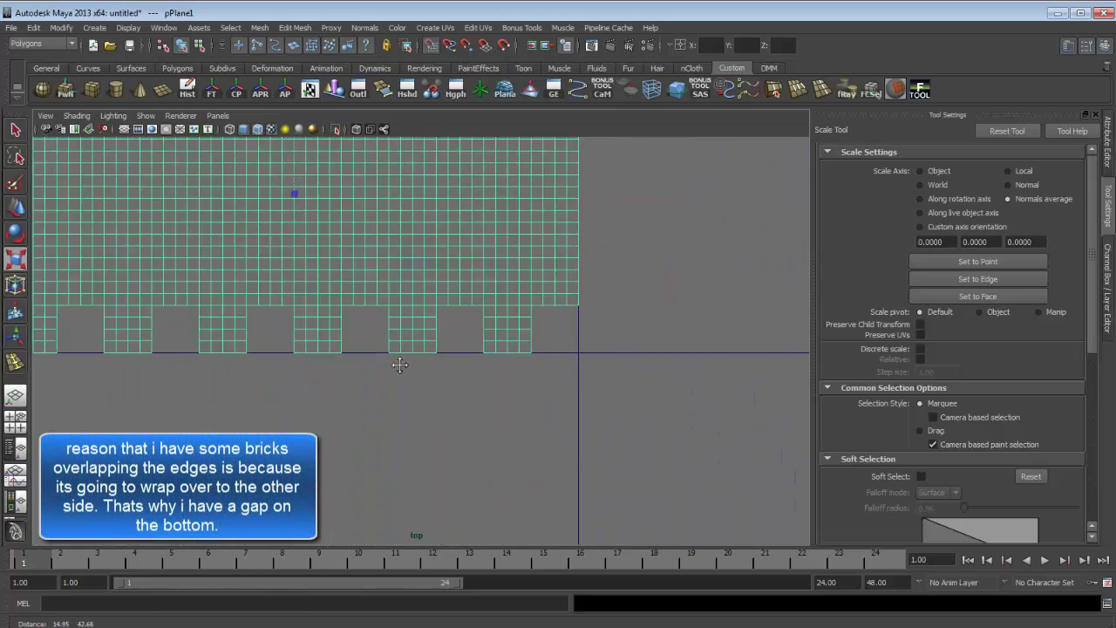
pyautogui.scroll(9, 399, 361)
pyautogui.keyDown('alt'); pyautogui.moveTo(383, 423); pyautogui.dragTo(464, 339, button='middle'); pyautogui.keyUp('alt')
pyautogui.scroll(-12, 739, 366)
pyautogui.scroll(-6, 689, 351)
pyautogui.scroll(3, 462, 337)
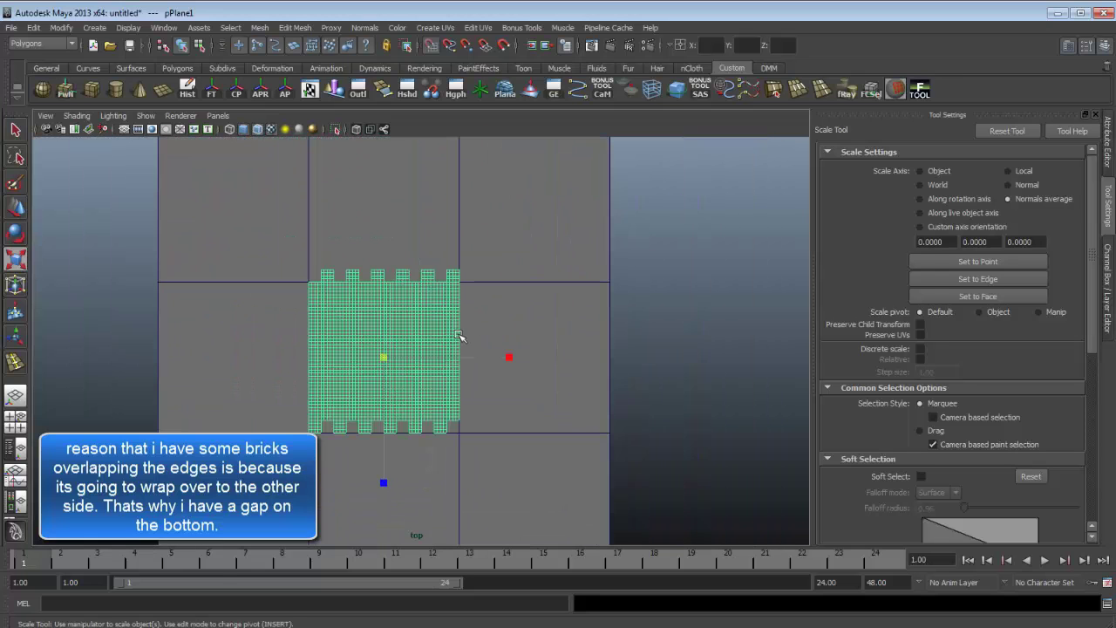
pyautogui.scroll(1, 443, 300)
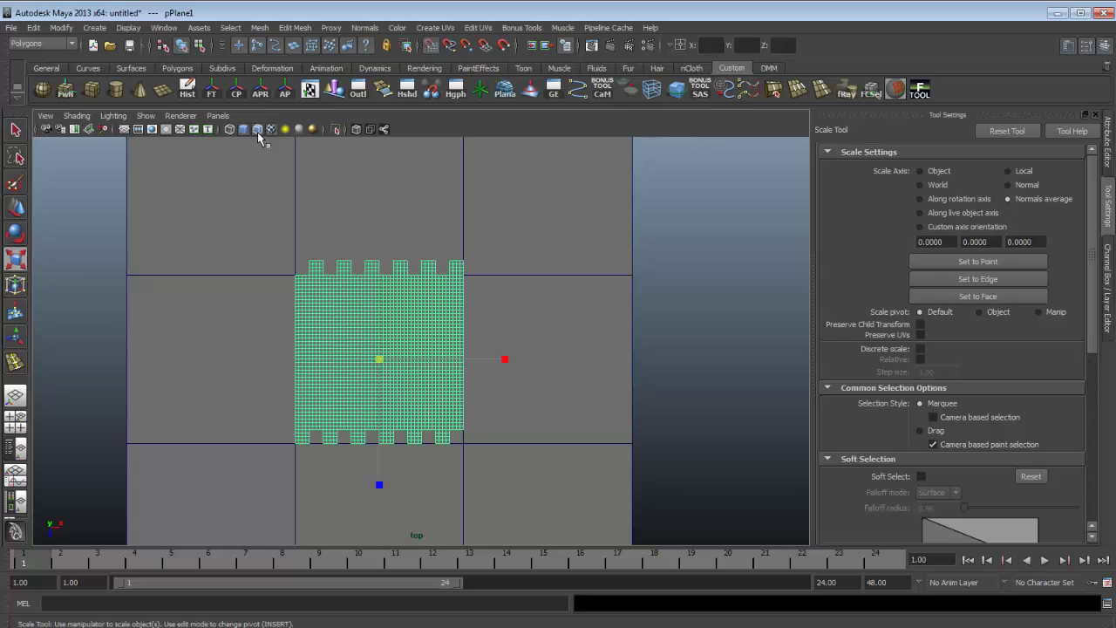
# Open the transform attributes of the bricks' parent pPlane1 for rotating
pyautogui.press('w')
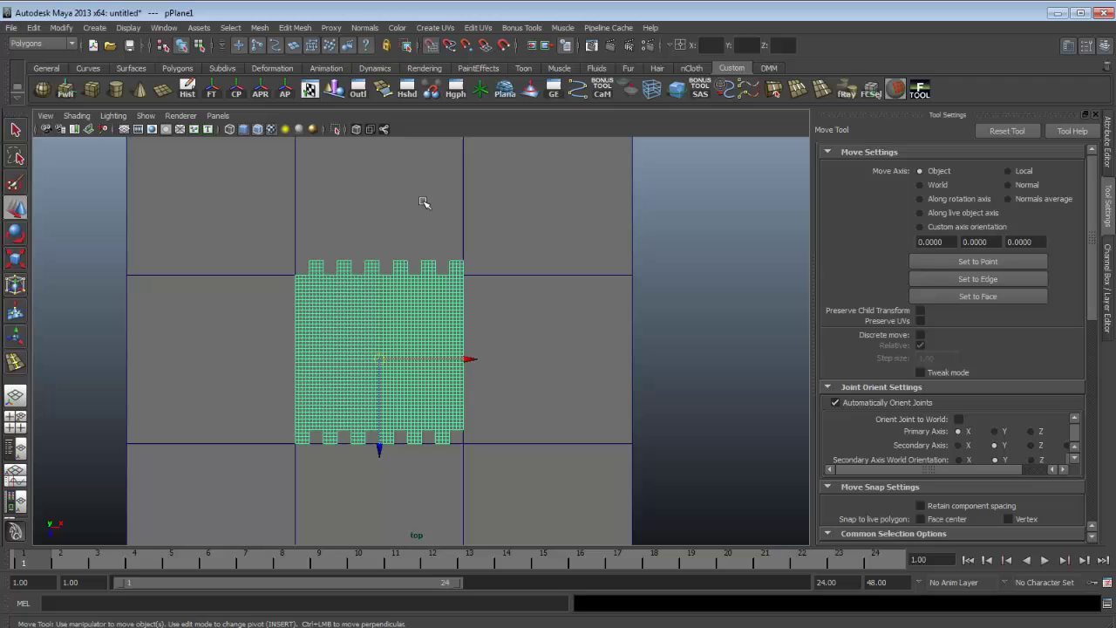
pyautogui.press('r')
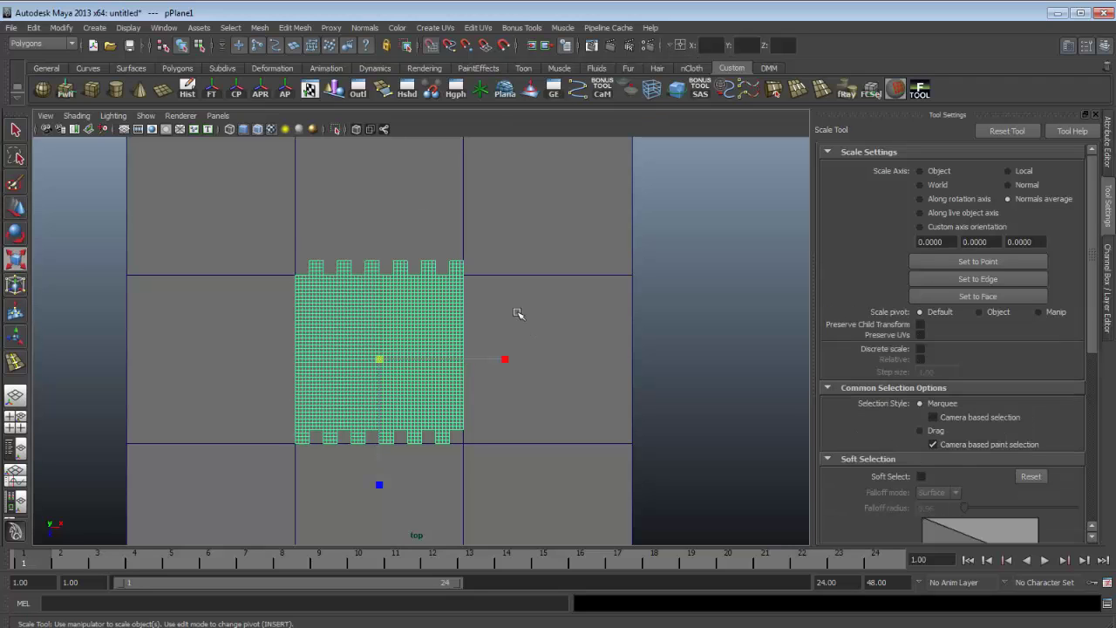
pyautogui.press('e')
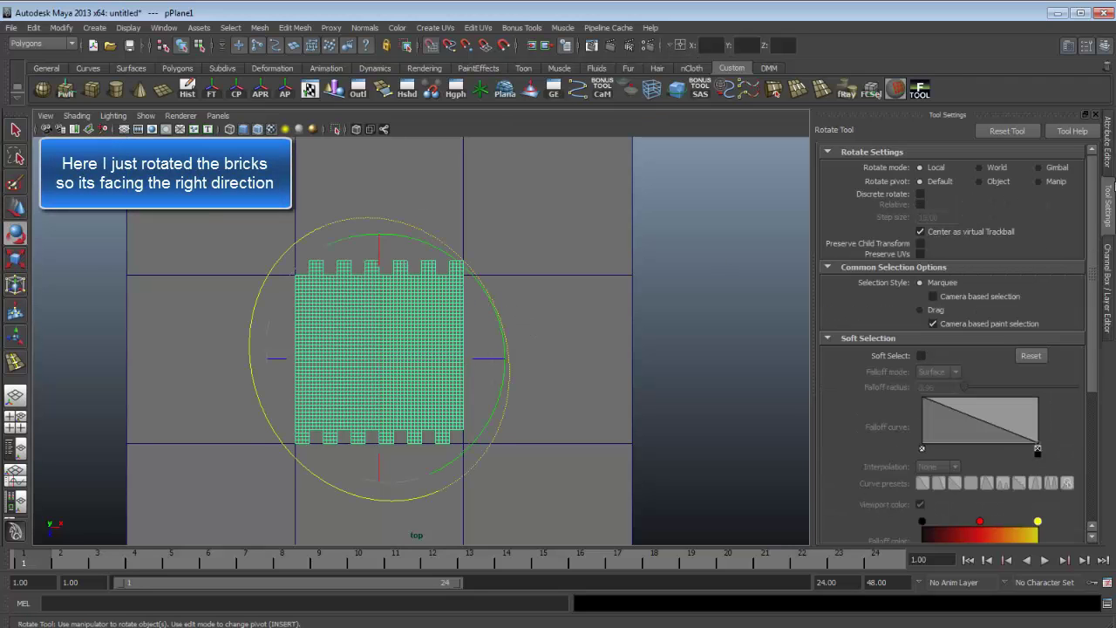
pyautogui.click(1106, 142)
# Try rotating the brick wall 90 degrees about X and reset that rotation to 0
pyautogui.moveTo(957, 266); pyautogui.dragTo(919, 266)
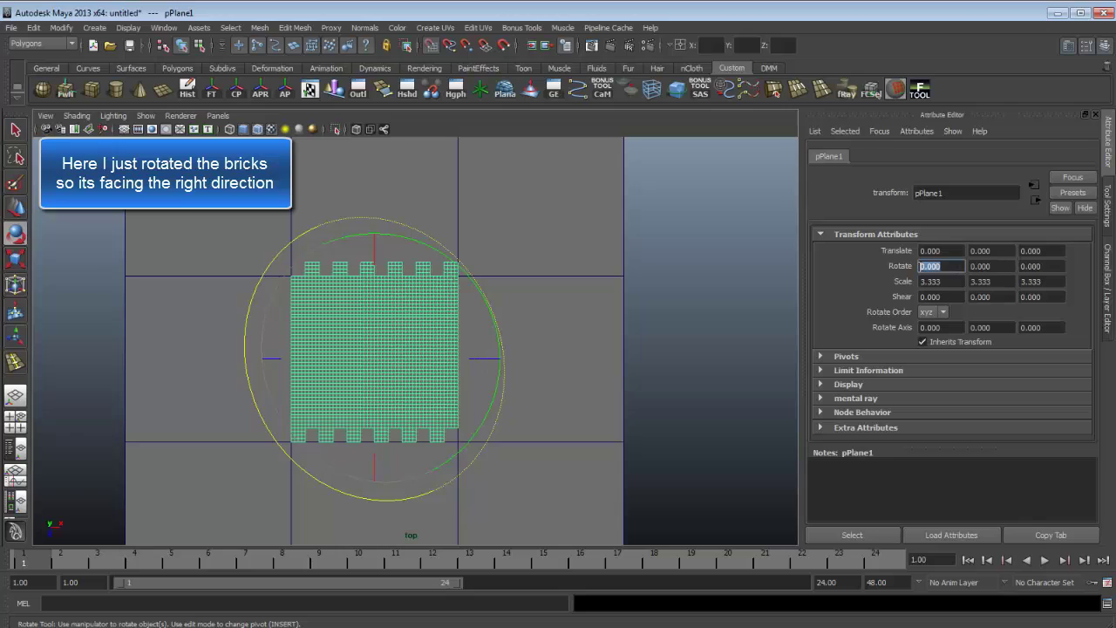
pyautogui.write('90')
pyautogui.press('Return')
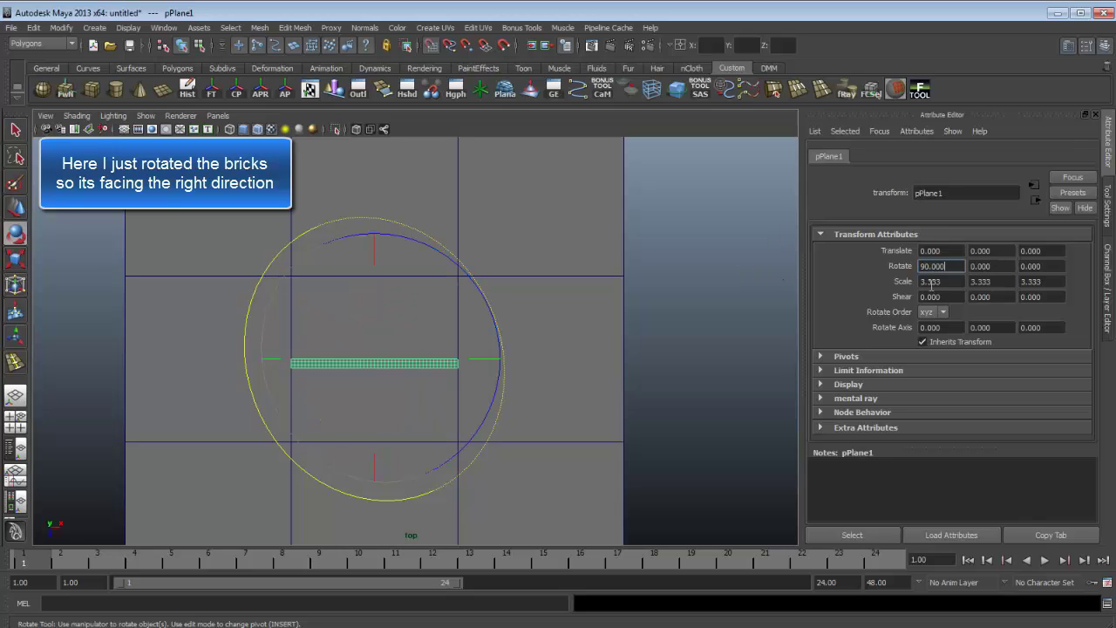
pyautogui.moveTo(958, 270); pyautogui.dragTo(833, 265)
pyautogui.write('0')
pyautogui.press('Return')
# Set the brick wall's Y rotation to 90 degrees so its rows run horizontally in the top view
pyautogui.moveTo(1004, 269); pyautogui.dragTo(703, 272)
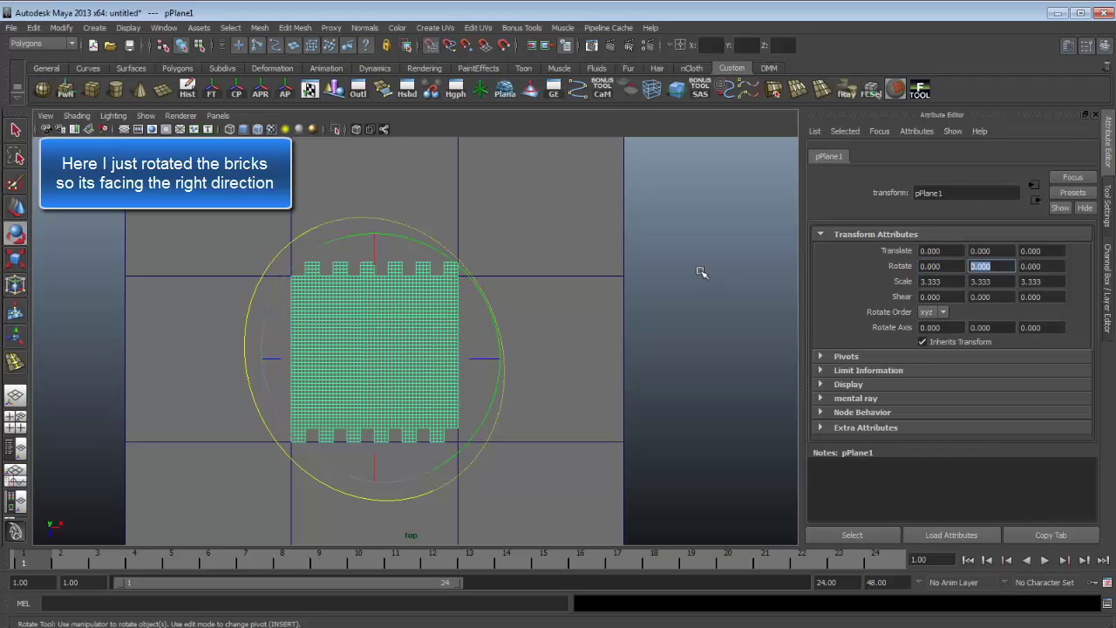
pyautogui.write('90')
pyautogui.press('Return')
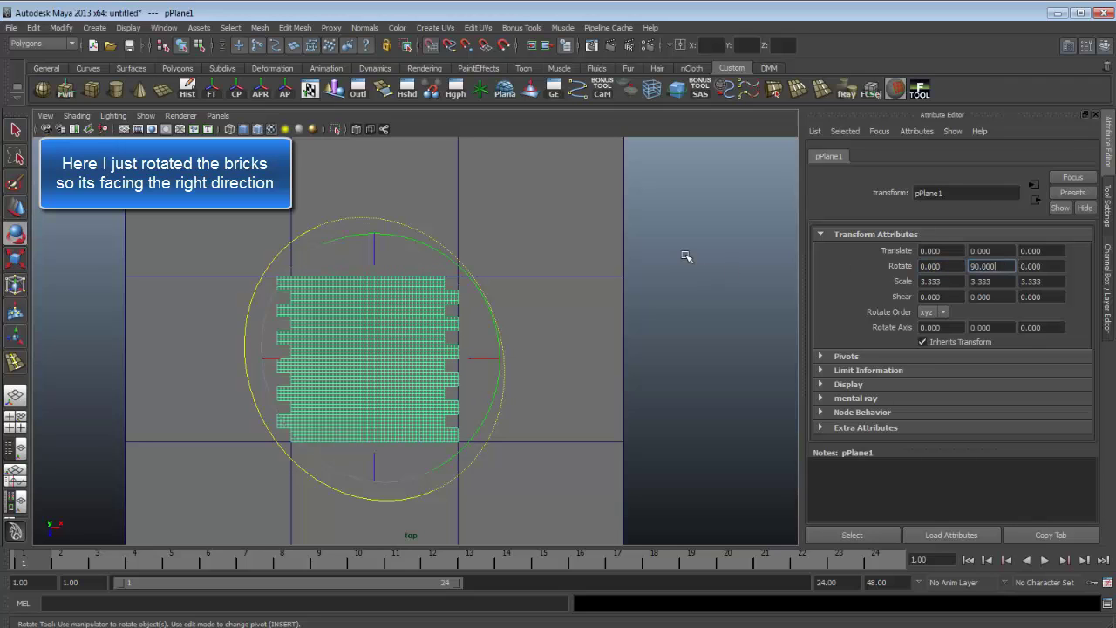
pyautogui.scroll(2, 427, 330)
pyautogui.scroll(2, 427, 330)
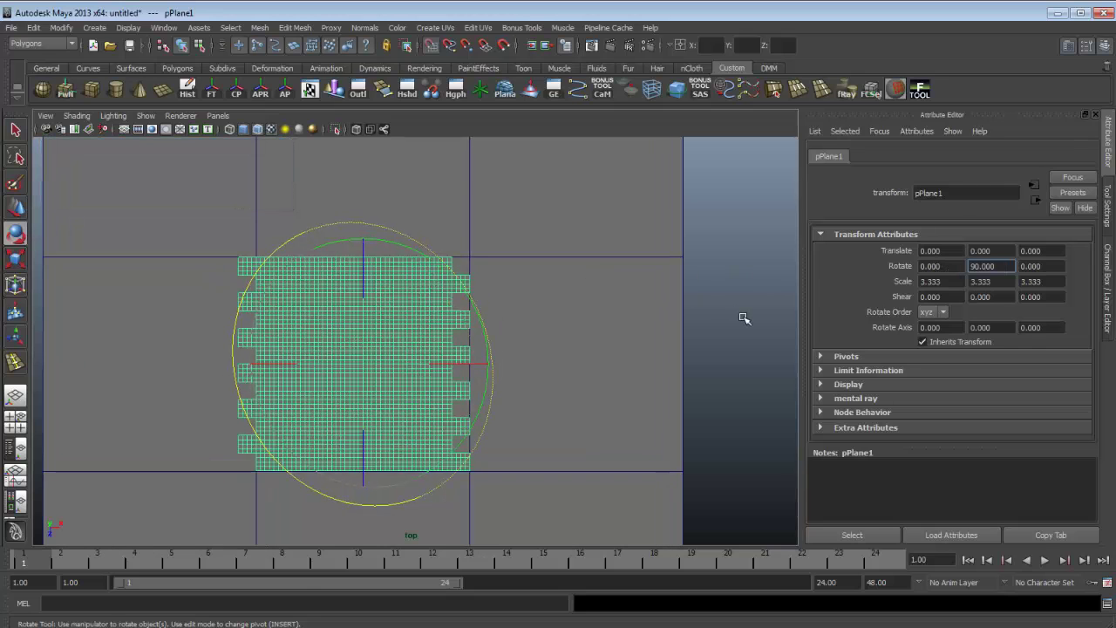
pyautogui.click(737, 361)
pyautogui.press('w')
pyautogui.click(366, 341)
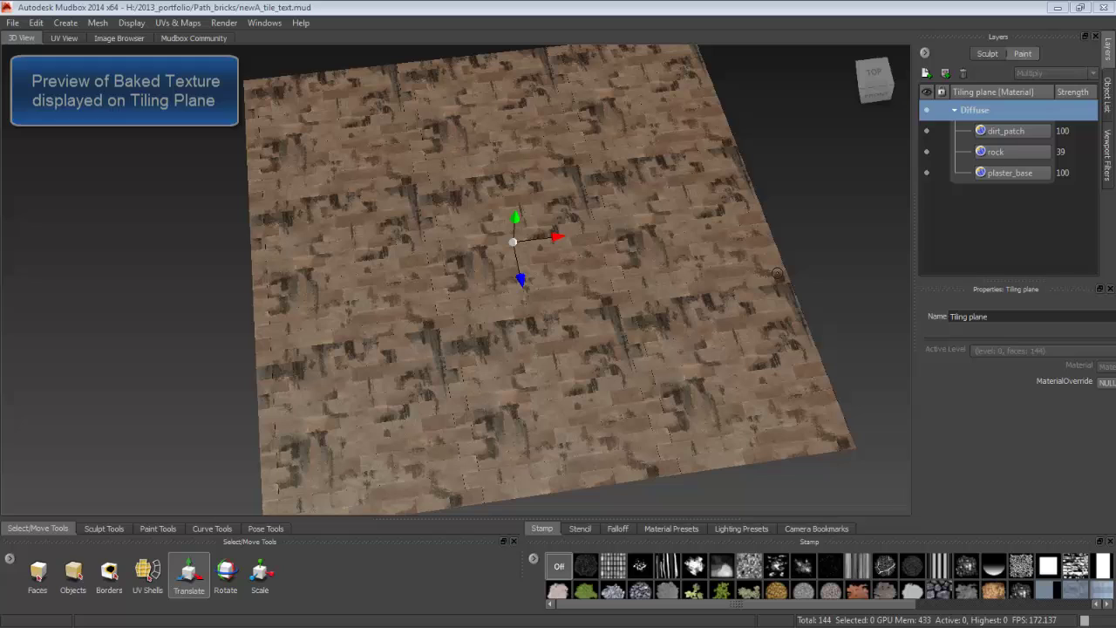
# Switch to Mudbox and examine the baked texture on the tiling plane with its dirt_patch, rock, plaster_base and Diffuse layers toggled off and on
pyautogui.keyDown('alt'); pyautogui.moveTo(722, 329); pyautogui.dragTo(577, 292); pyautogui.keyUp('alt')
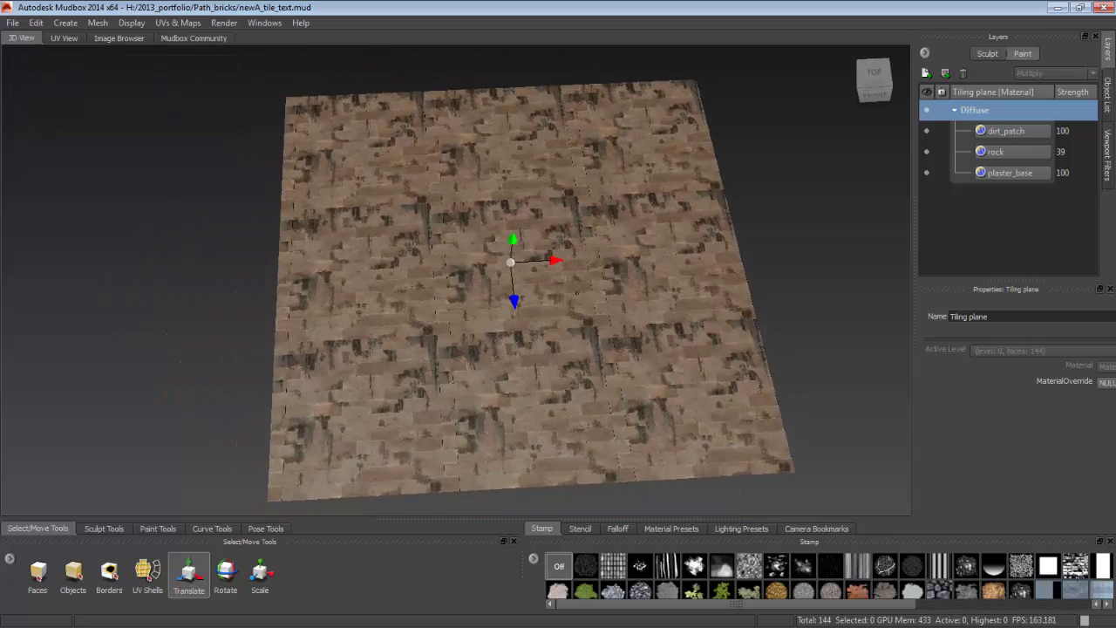
pyautogui.click(926, 130)
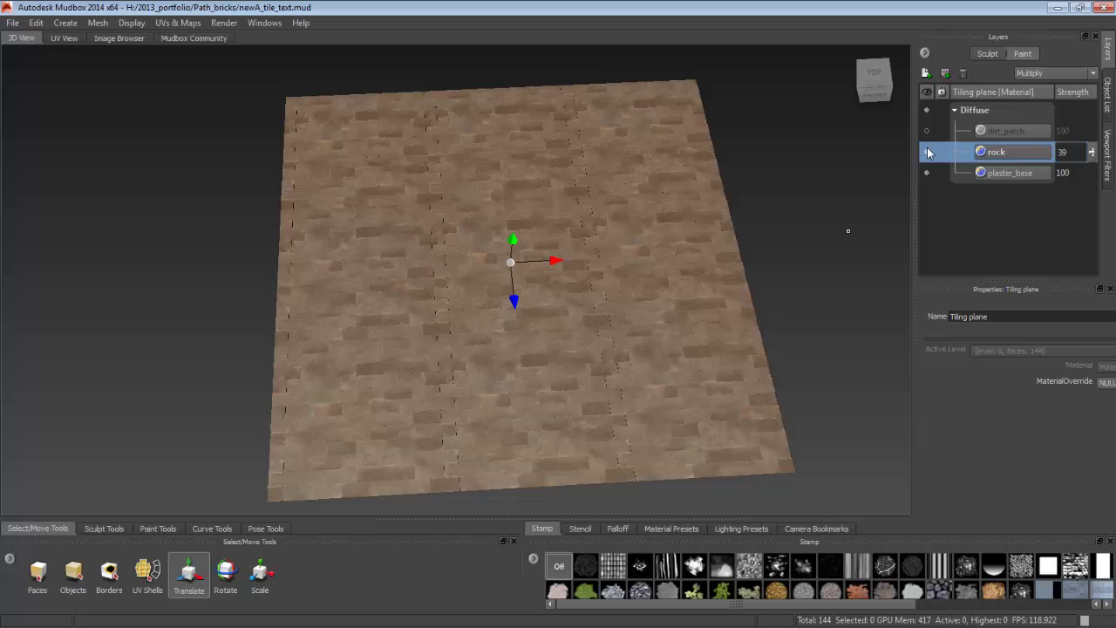
pyautogui.click(927, 152)
pyautogui.click(926, 152)
pyautogui.click(926, 132)
pyautogui.click(927, 173)
pyautogui.click(927, 151)
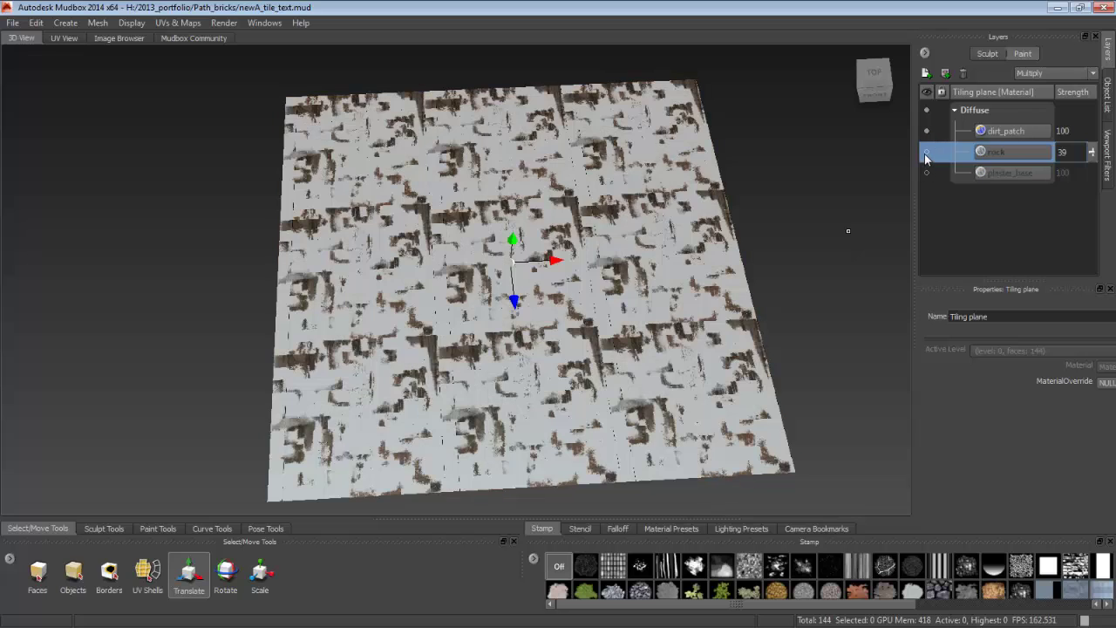
pyautogui.click(927, 152)
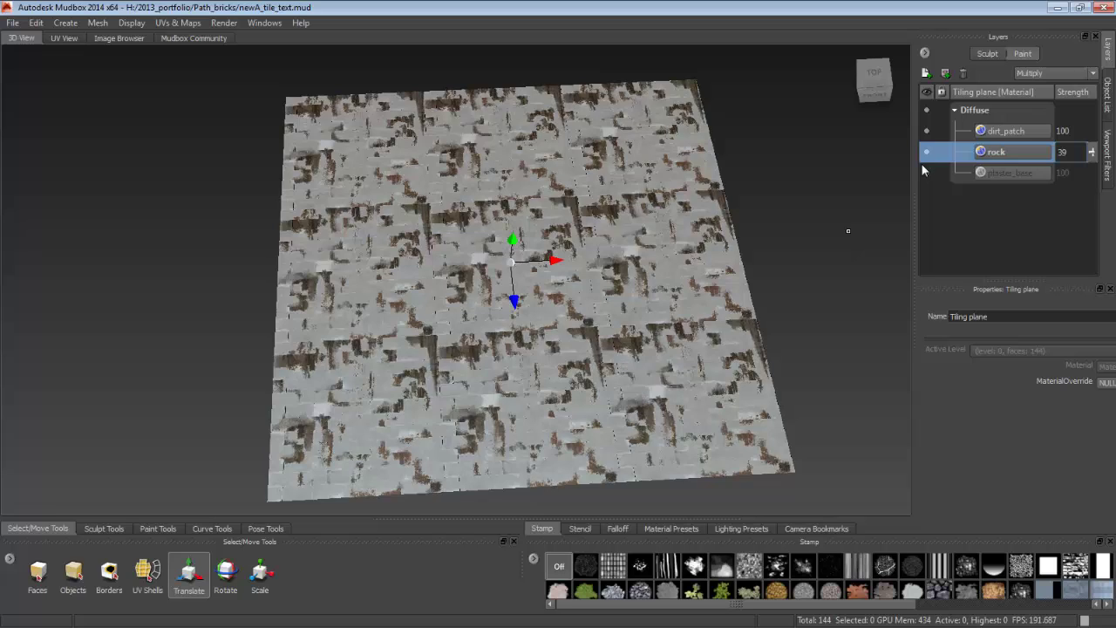
pyautogui.click(927, 173)
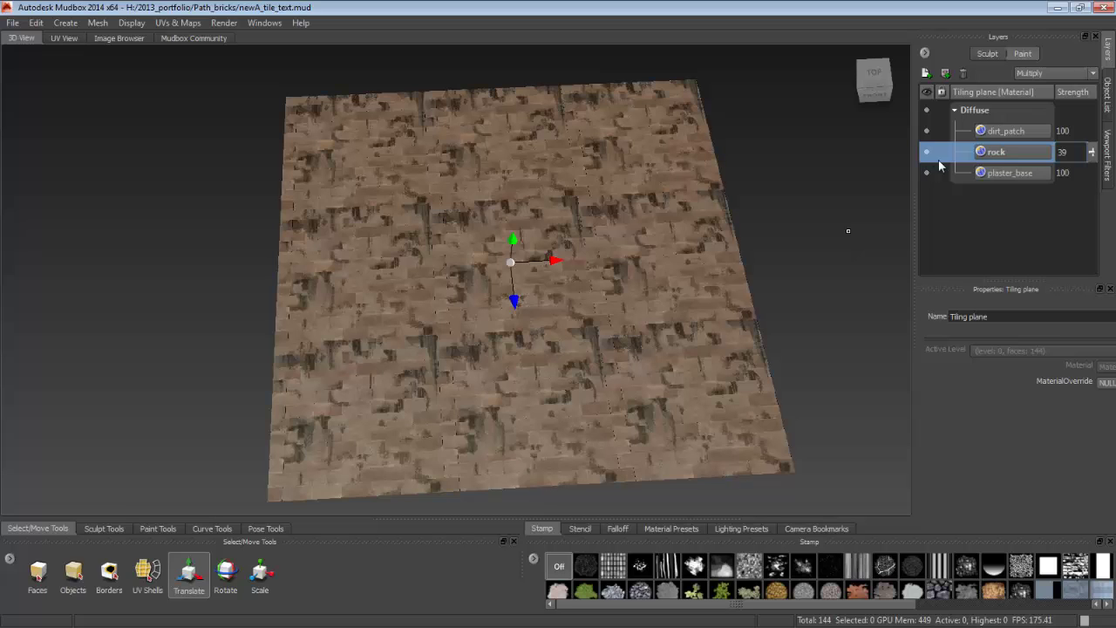
pyautogui.click(926, 109)
pyautogui.click(927, 110)
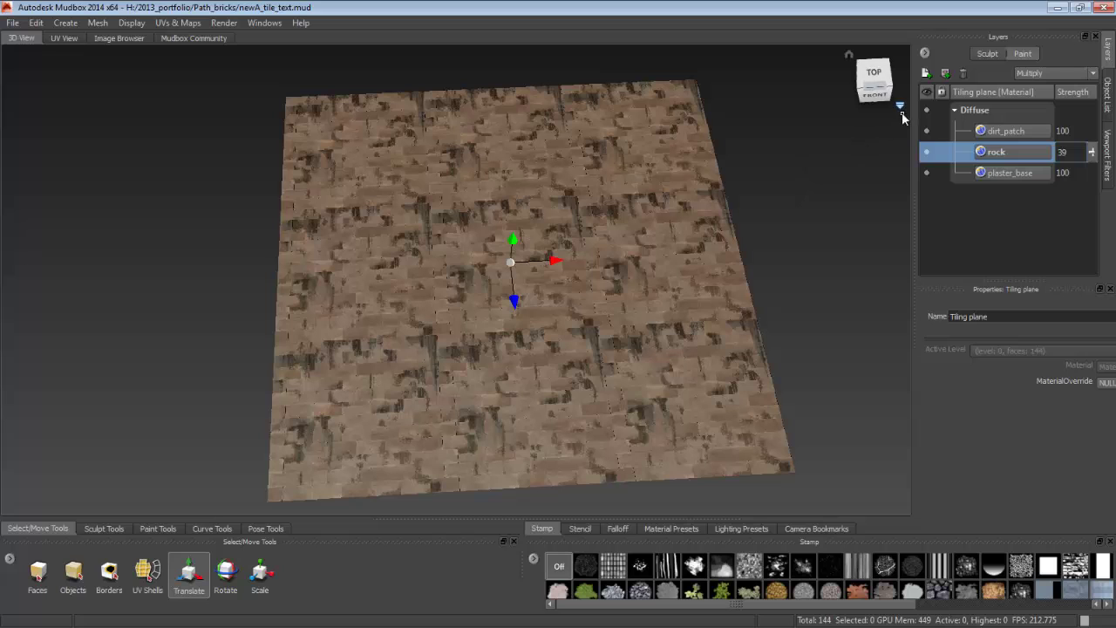
# Examine the tiling plane in wireframe with its Diffuse layers hidden, then restore shading and the Diffuse layers
pyautogui.click(927, 110)
pyautogui.press('w')
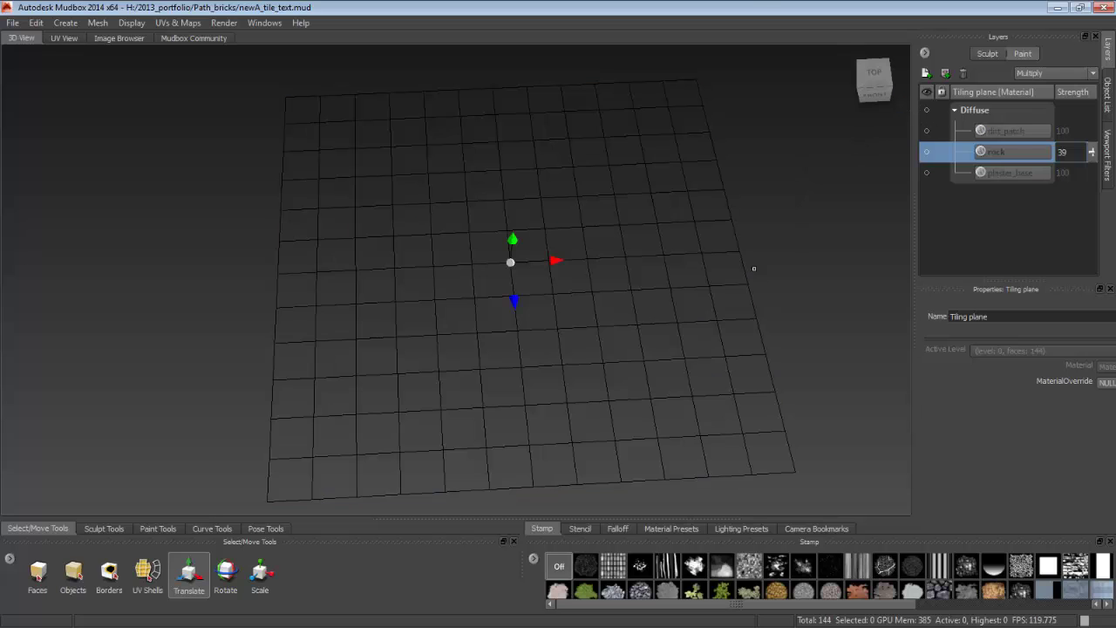
pyautogui.keyDown('alt'); pyautogui.moveTo(753, 270); pyautogui.dragTo(772, 241); pyautogui.keyUp('alt')
pyautogui.press('w')
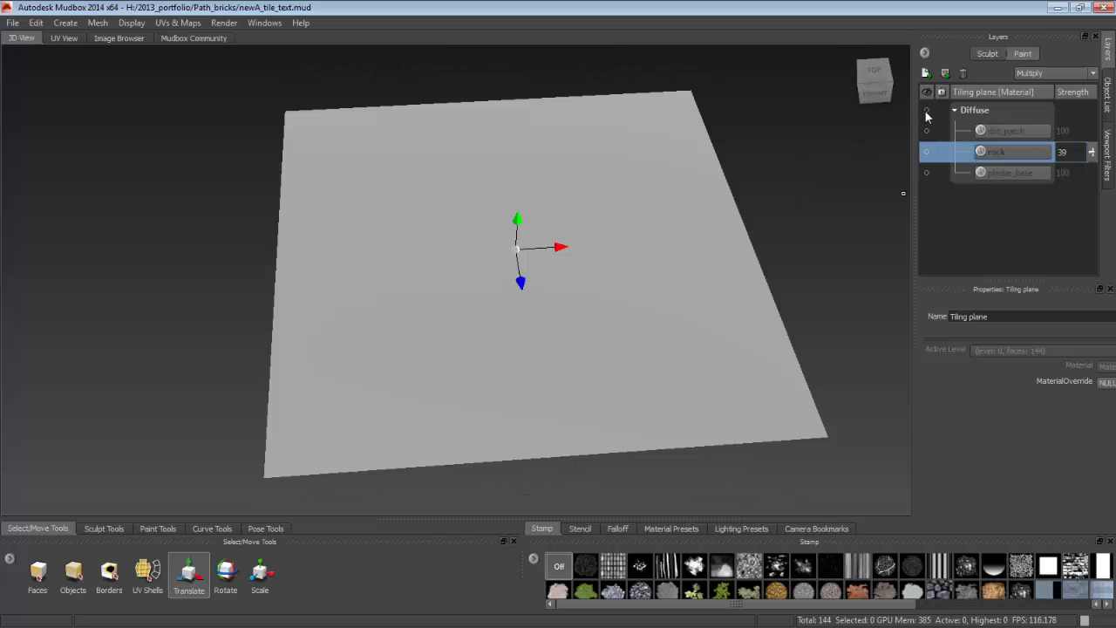
pyautogui.click(927, 110)
# Hide the tiling plane, show the New_tile_reduced brick mesh and inspect its bricks close up
pyautogui.click(1104, 96)
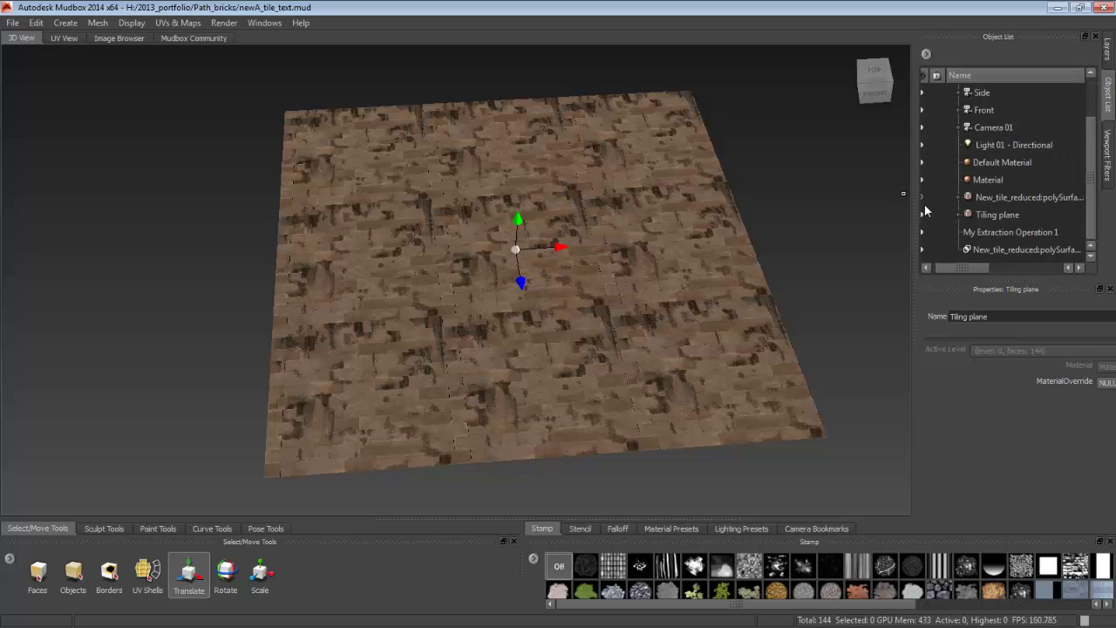
pyautogui.moveTo(975, 268); pyautogui.dragTo(964, 268)
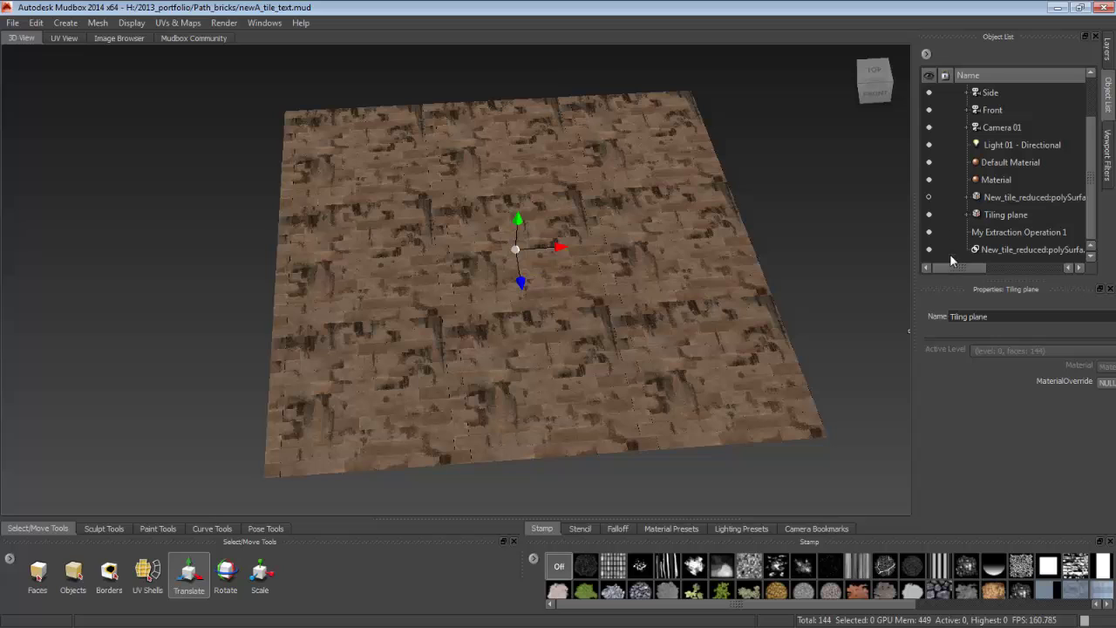
pyautogui.click(929, 215)
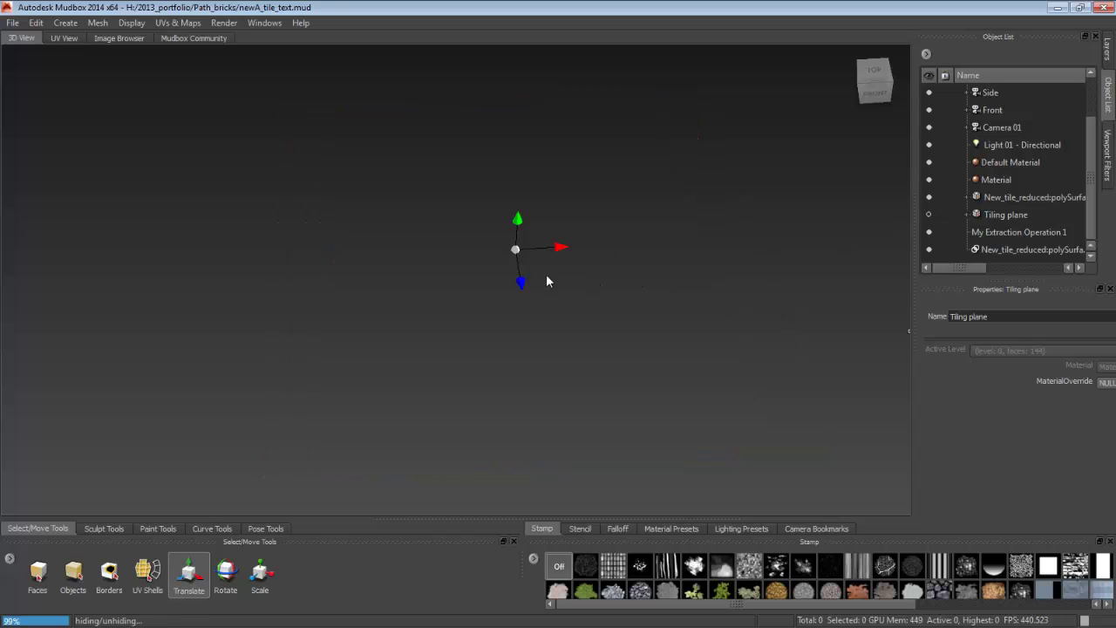
pyautogui.keyDown('alt'); pyautogui.moveTo(538, 281); pyautogui.dragTo(663, 280, button='right'); pyautogui.keyUp('alt')
pyautogui.keyDown('alt'); pyautogui.moveTo(663, 281); pyautogui.dragTo(762, 356); pyautogui.keyUp('alt')
pyautogui.keyDown('alt'); pyautogui.moveTo(762, 356); pyautogui.dragTo(684, 331, button='middle'); pyautogui.keyUp('alt')
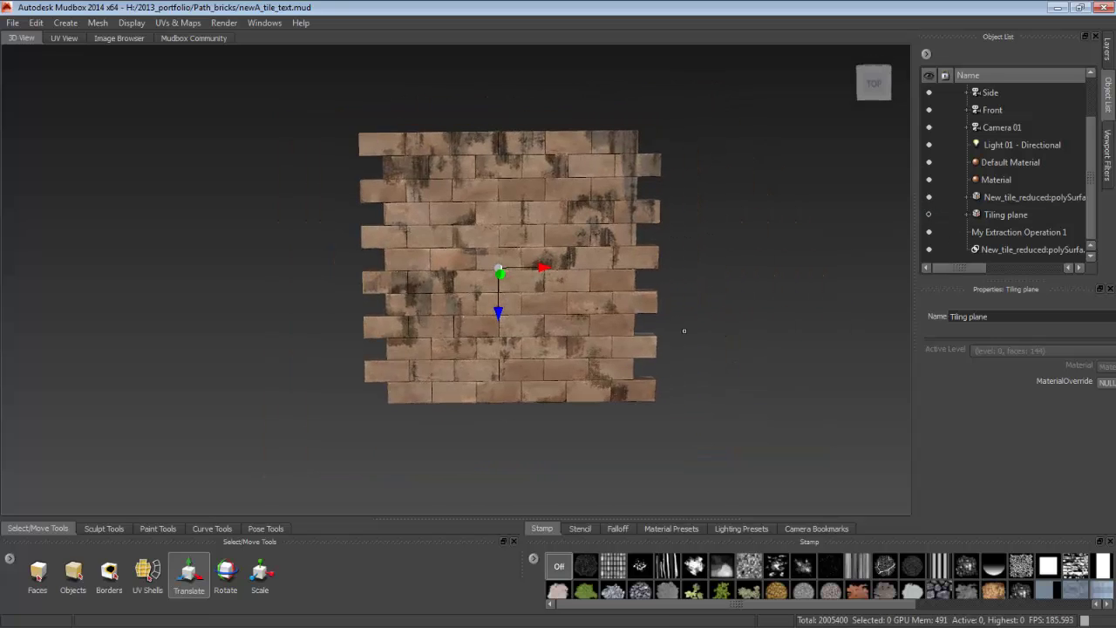
pyautogui.keyDown('alt'); pyautogui.moveTo(685, 331); pyautogui.dragTo(575, 305); pyautogui.keyUp('alt')
pyautogui.keyDown('alt'); pyautogui.moveTo(567, 265); pyautogui.dragTo(626, 286, button='right'); pyautogui.keyUp('alt')
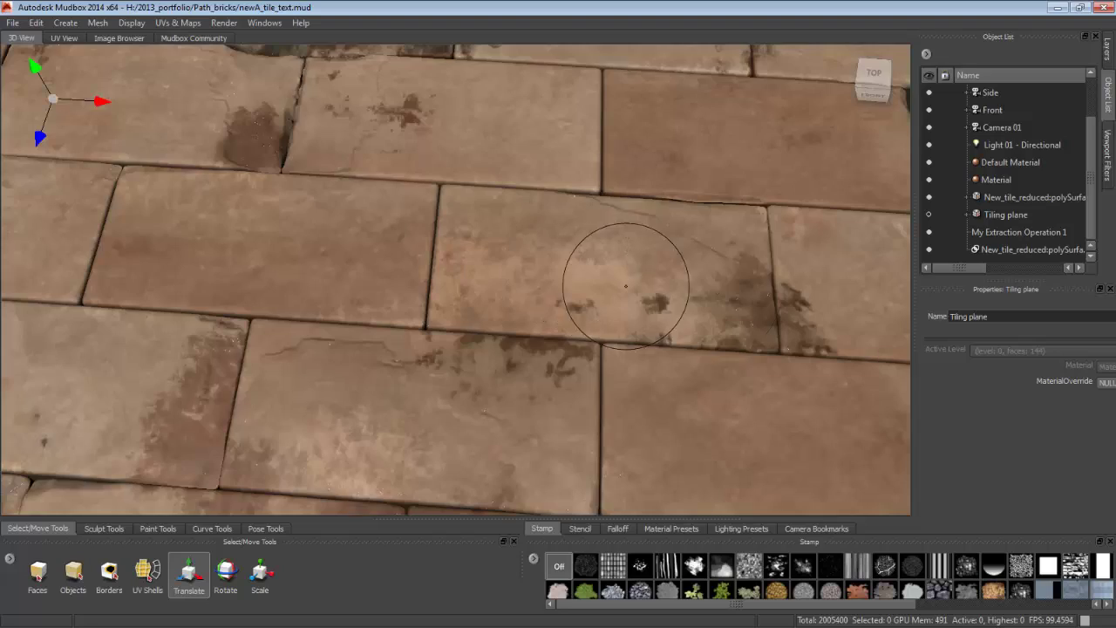
pyautogui.scroll(-5, 625, 286)
pyautogui.keyDown('alt'); pyautogui.moveTo(625, 286); pyautogui.dragTo(698, 219); pyautogui.keyUp('alt')
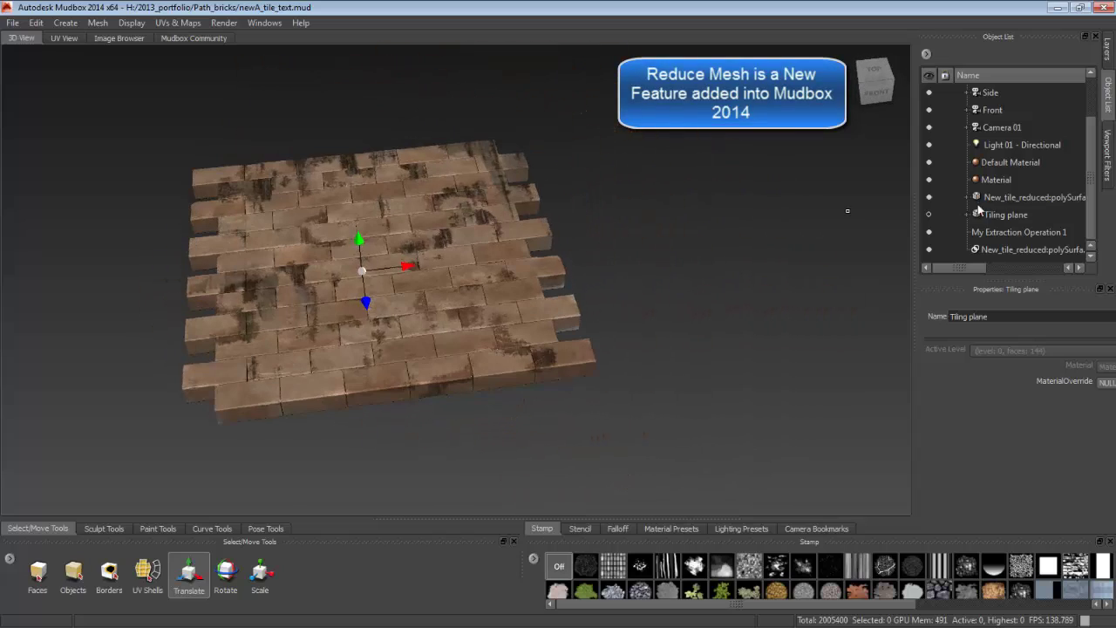
# Show the tiling plane again beneath the brick mesh and open the preferences
pyautogui.click(929, 215)
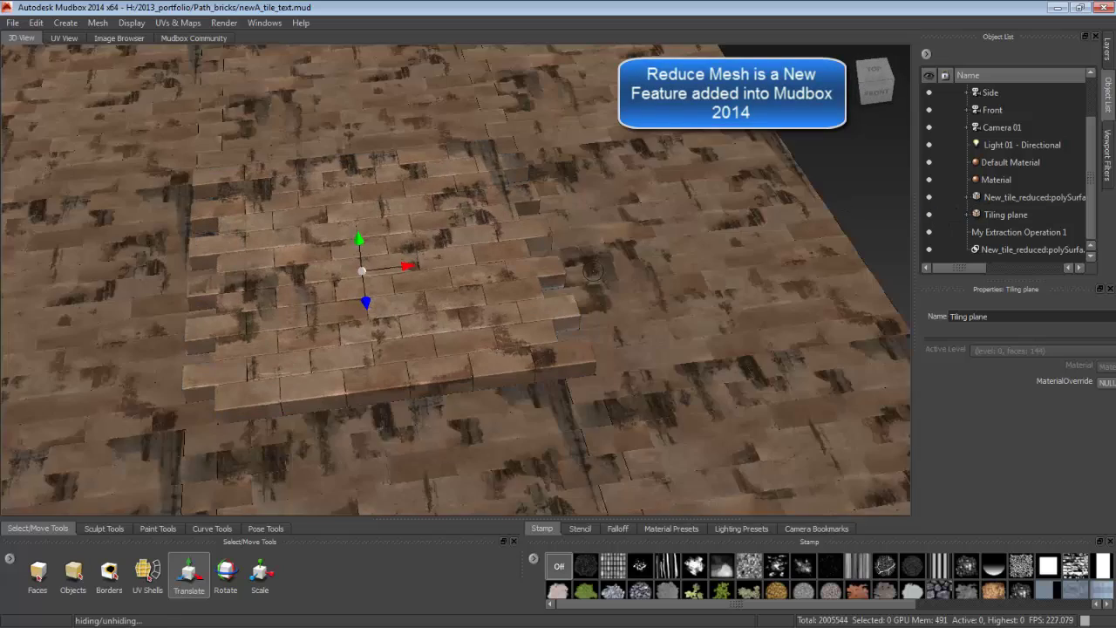
pyautogui.keyDown('alt'); pyautogui.moveTo(624, 228); pyautogui.dragTo(624, 276); pyautogui.keyUp('alt')
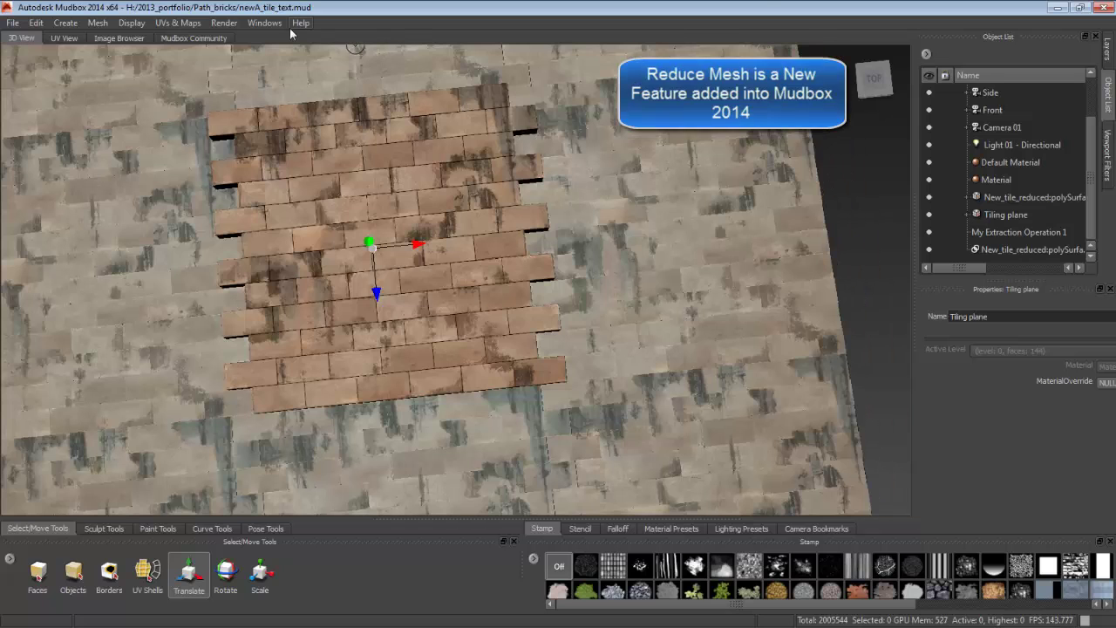
pyautogui.click(264, 23)
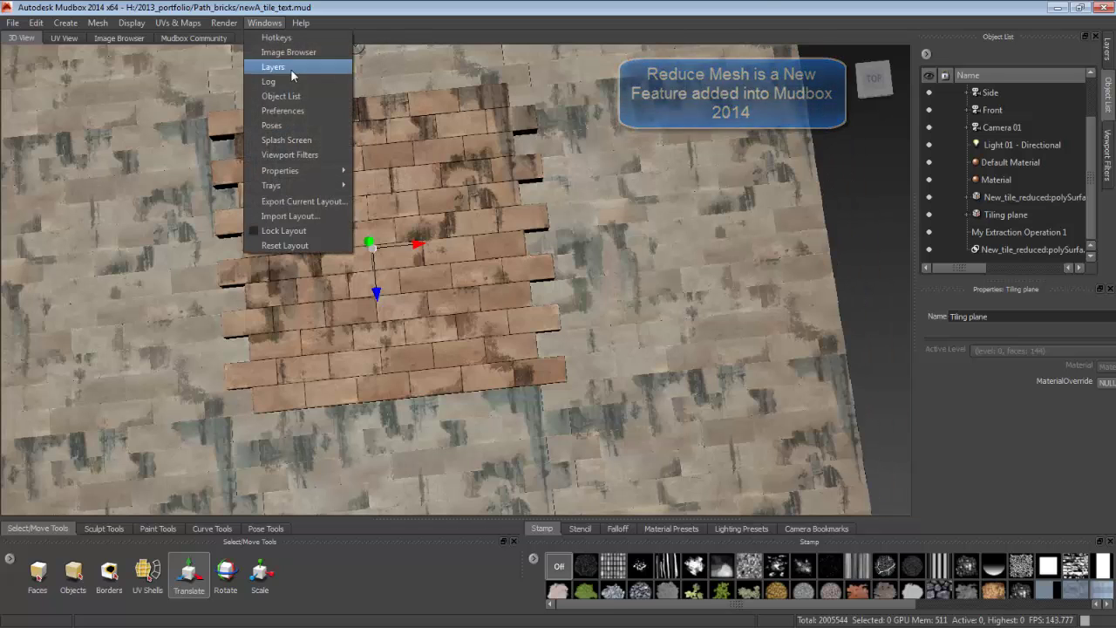
pyautogui.click(298, 111)
pyautogui.moveTo(639, 213); pyautogui.dragTo(0, 179)
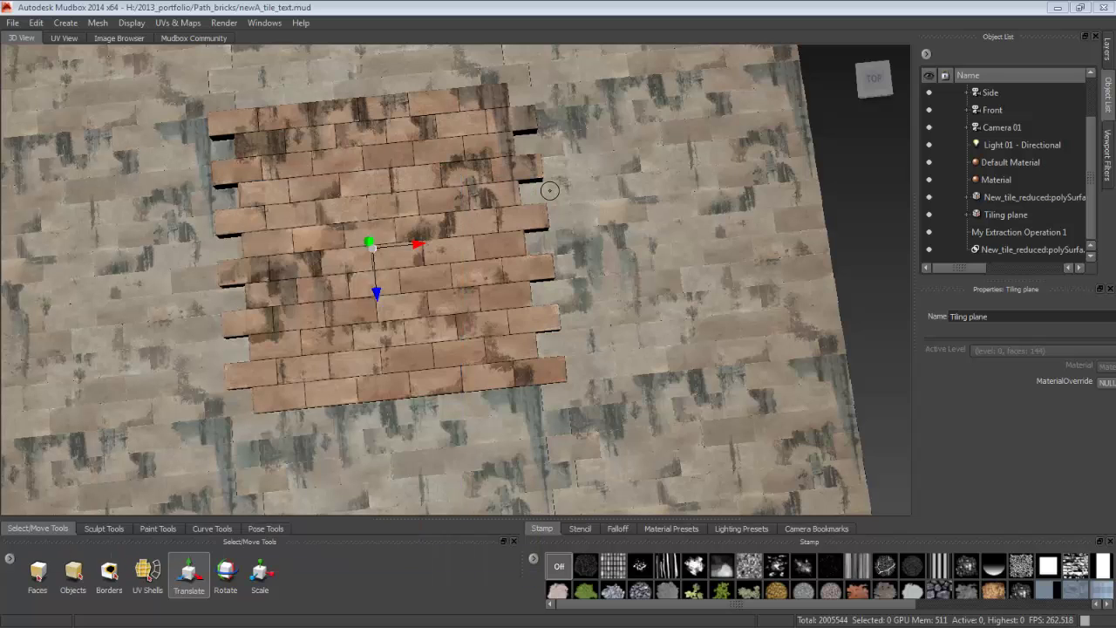
# Compare the brick mesh with the repeated texture and grid of the tiling plane, from above and at an angle
pyautogui.keyDown('alt'); pyautogui.moveTo(486, 314); pyautogui.dragTo(479, 274); pyautogui.keyUp('alt')
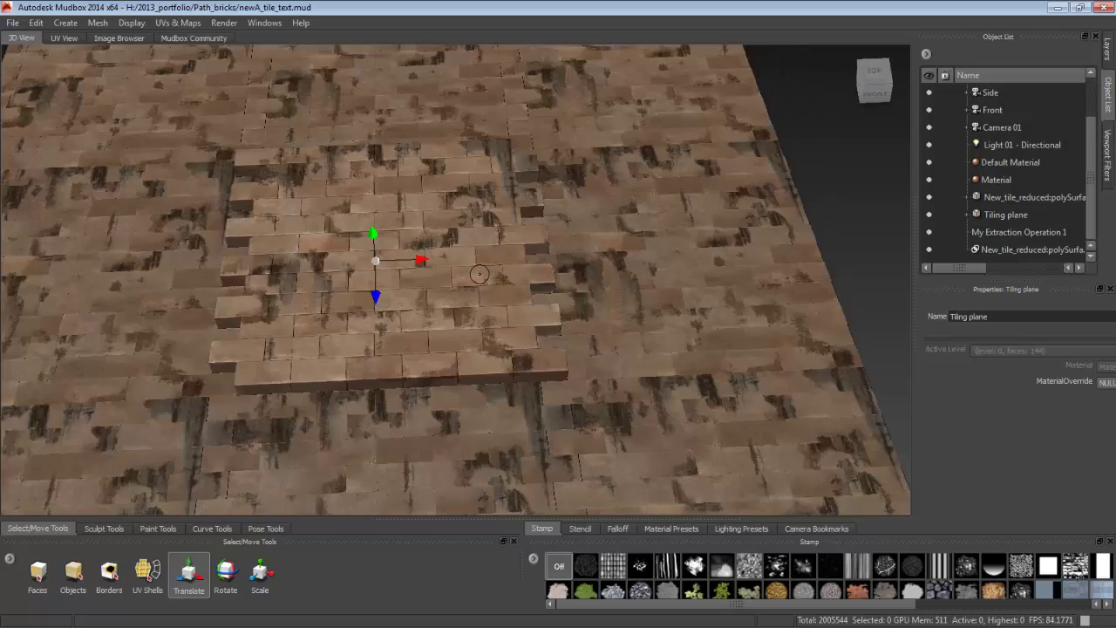
pyautogui.keyDown('alt'); pyautogui.moveTo(649, 230); pyautogui.dragTo(605, 272); pyautogui.keyUp('alt')
pyautogui.keyDown('alt'); pyautogui.moveTo(605, 272); pyautogui.dragTo(570, 249, button='right'); pyautogui.keyUp('alt')
pyautogui.keyDown('alt'); pyautogui.moveTo(570, 249); pyautogui.dragTo(568, 275); pyautogui.keyUp('alt')
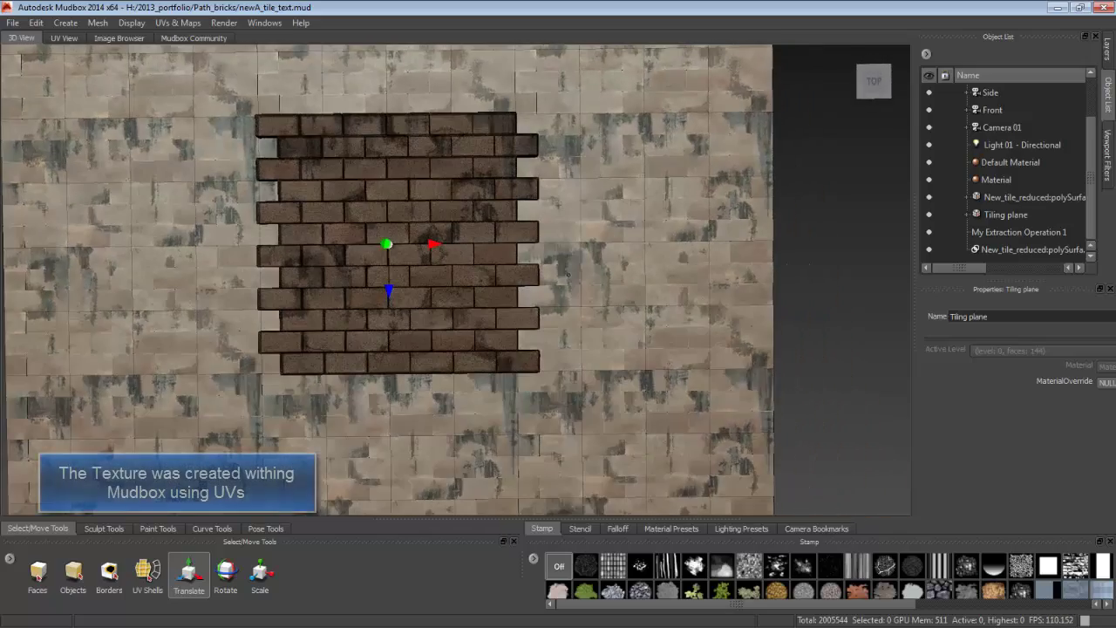
pyautogui.keyDown('alt'); pyautogui.moveTo(569, 275); pyautogui.dragTo(627, 323, button='middle'); pyautogui.keyUp('alt')
pyautogui.moveTo(627, 323)
pyautogui.keyDown('alt'); pyautogui.mouseDown()
pyautogui.moveTo(624, 296)
pyautogui.moveTo(621, 320)
pyautogui.mouseUp(); pyautogui.keyUp('alt')
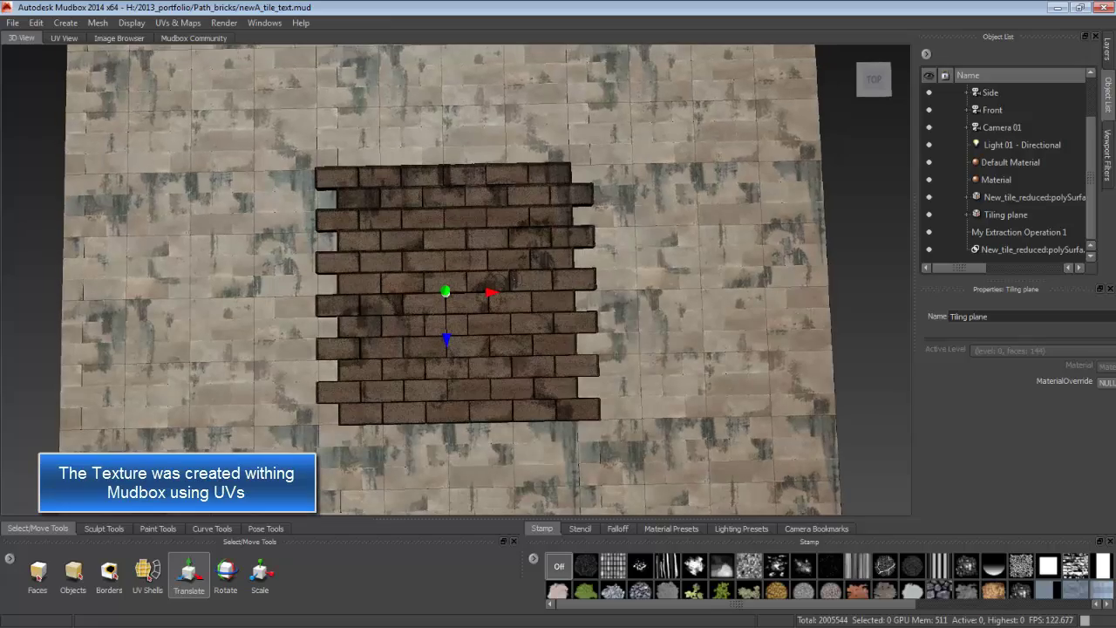
pyautogui.moveTo(493, 293)
pyautogui.mouseDown()
pyautogui.moveTo(541, 293)
pyautogui.moveTo(494, 293)
pyautogui.mouseUp()
pyautogui.moveTo(589, 304)
pyautogui.keyDown('alt'); pyautogui.mouseDown()
pyautogui.moveTo(573, 312)
pyautogui.moveTo(572, 229)
pyautogui.moveTo(572, 308)
pyautogui.mouseUp(); pyautogui.keyUp('alt')
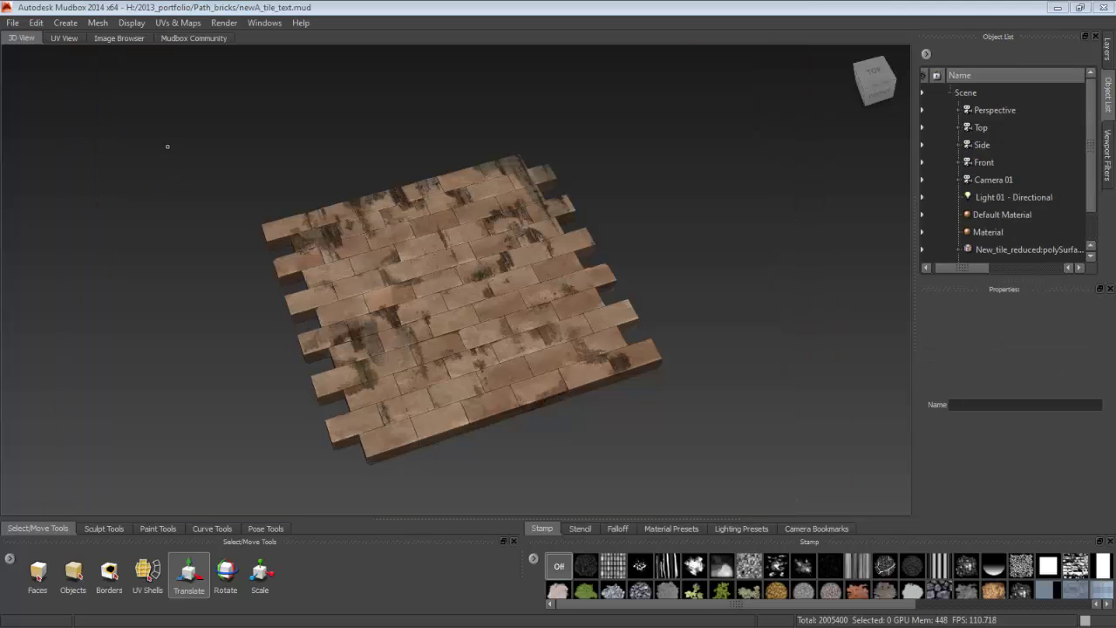
# Create an XY tiling plane with 2 horizontal and 2 vertical quads and 3 repeats in each direction
pyautogui.click(62, 25)
pyautogui.moveTo(78, 41)
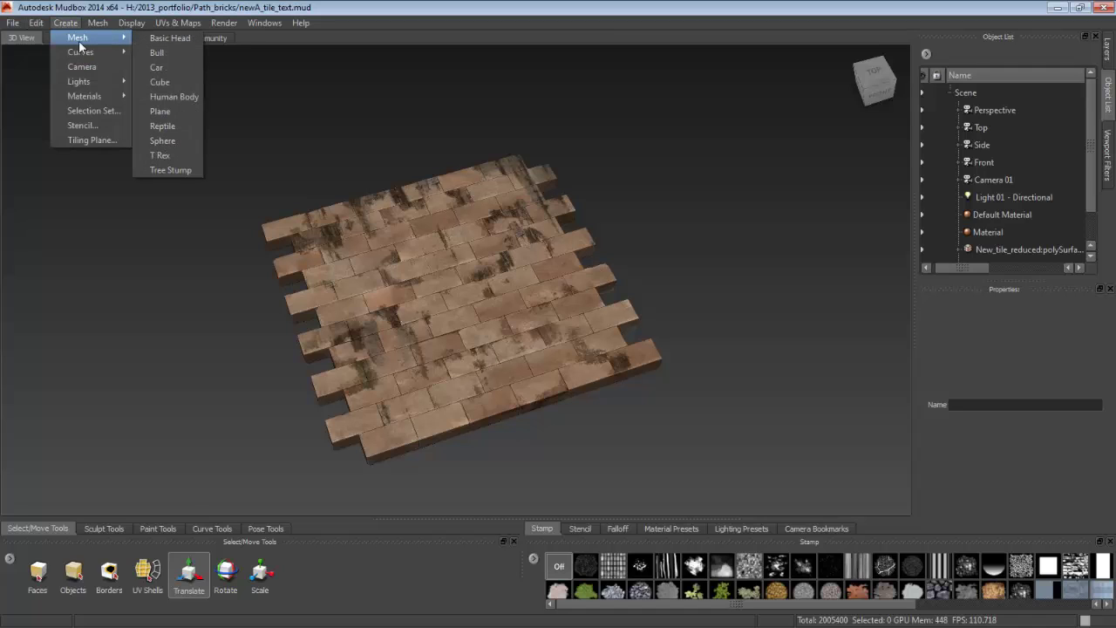
pyautogui.click(91, 140)
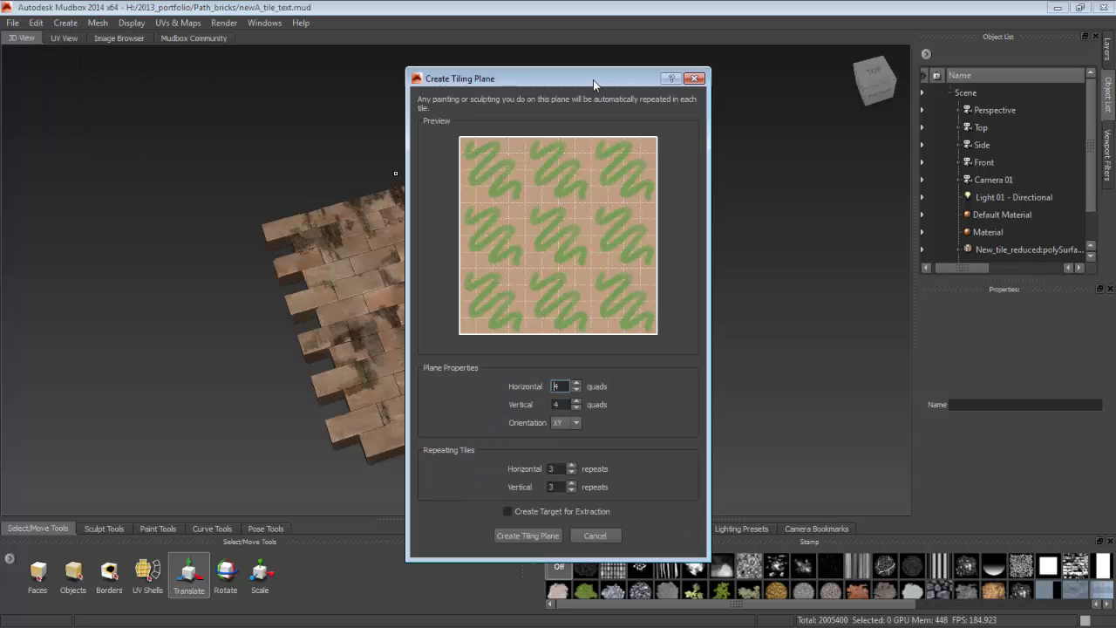
pyautogui.moveTo(593, 85); pyautogui.dragTo(206, 64)
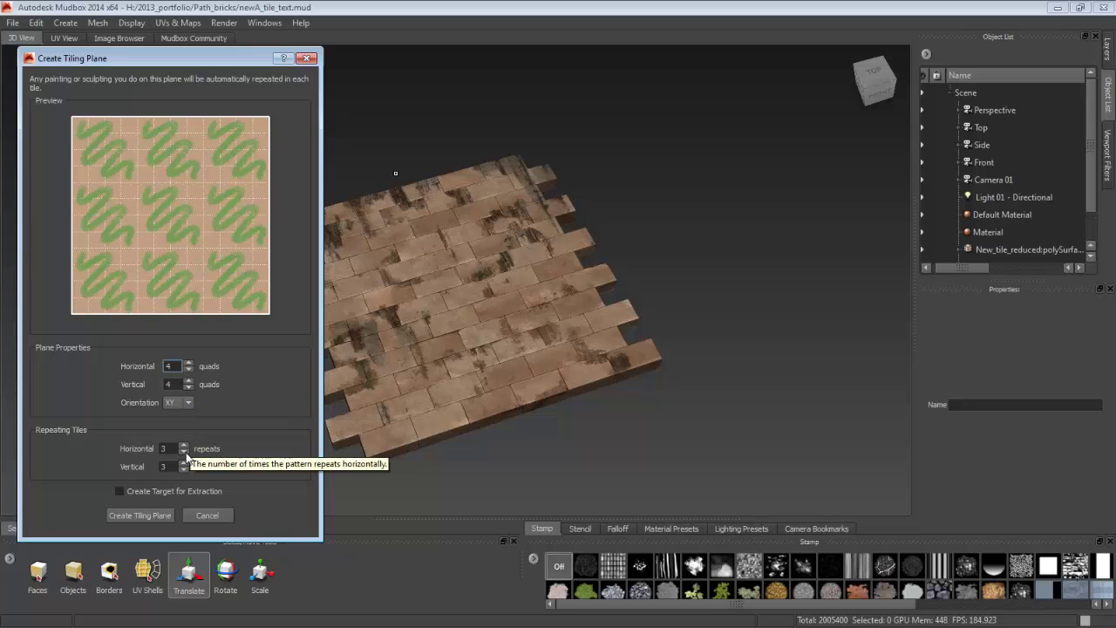
pyautogui.click(188, 370)
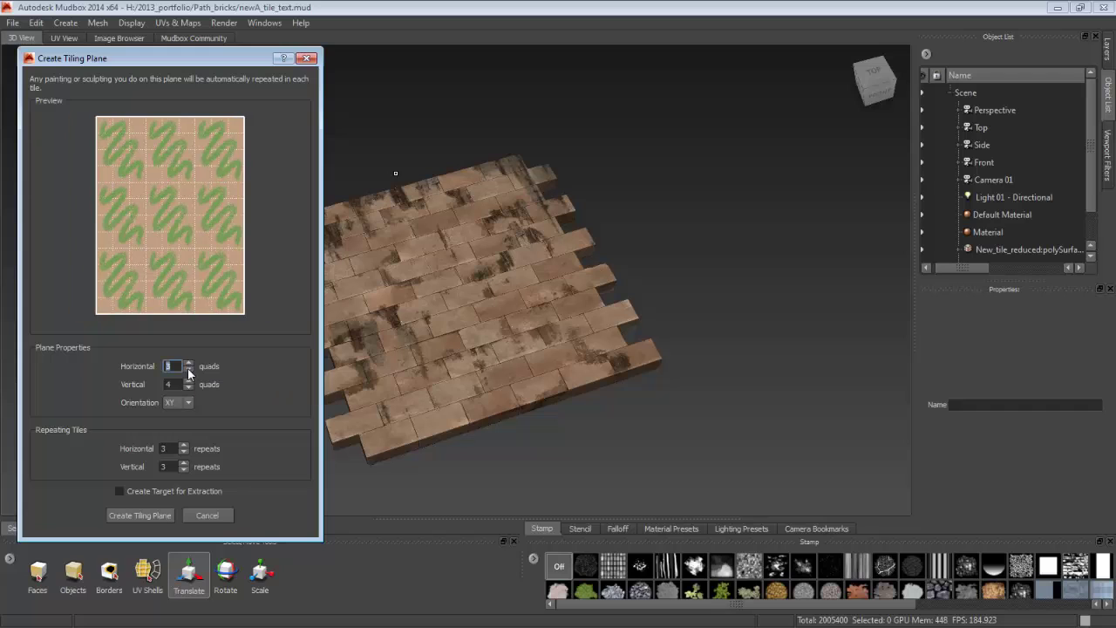
pyautogui.click(189, 365)
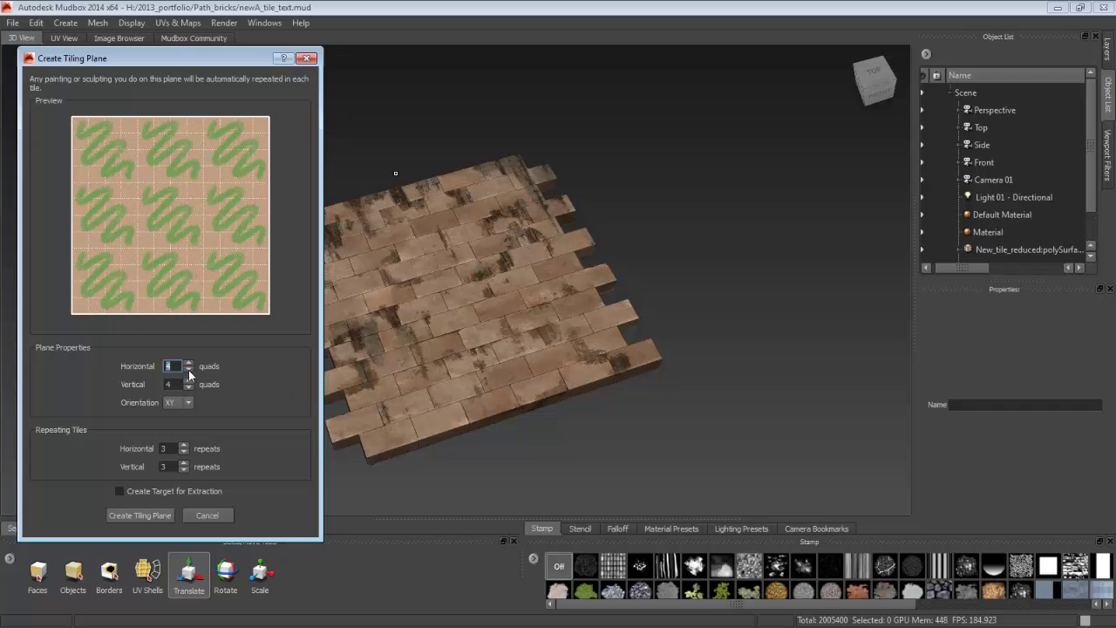
pyautogui.click(189, 371)
pyautogui.click(188, 370)
pyautogui.click(186, 385)
pyautogui.click(185, 386)
pyautogui.click(156, 515)
# Rotate the new tiling plane 90 degrees about X so it lies flat with the bricks
pyautogui.keyDown('alt'); pyautogui.moveTo(531, 424); pyautogui.dragTo(515, 323); pyautogui.keyUp('alt')
pyautogui.keyDown('alt'); pyautogui.moveTo(410, 297); pyautogui.dragTo(472, 286, button='right'); pyautogui.keyUp('alt')
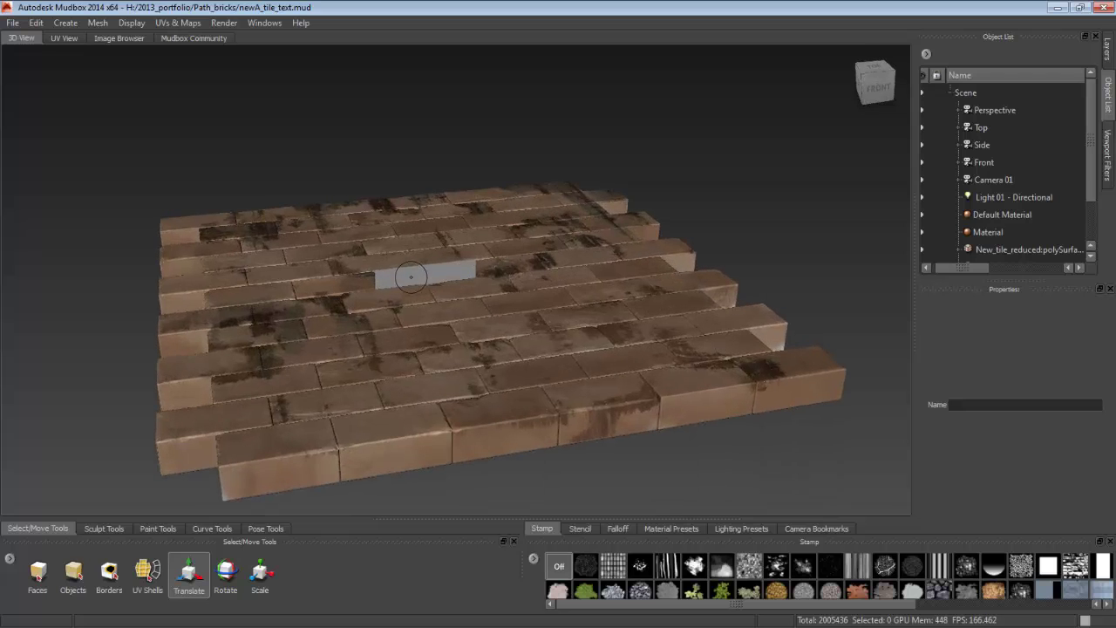
pyautogui.scroll(-2, 994, 237)
pyautogui.click(998, 232)
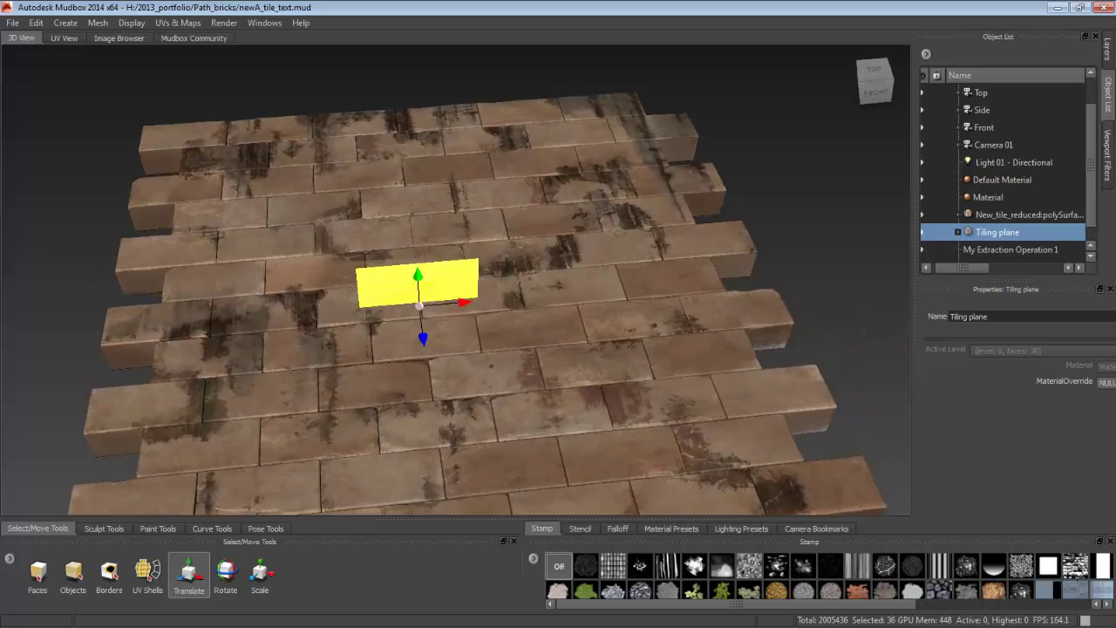
pyautogui.click(226, 572)
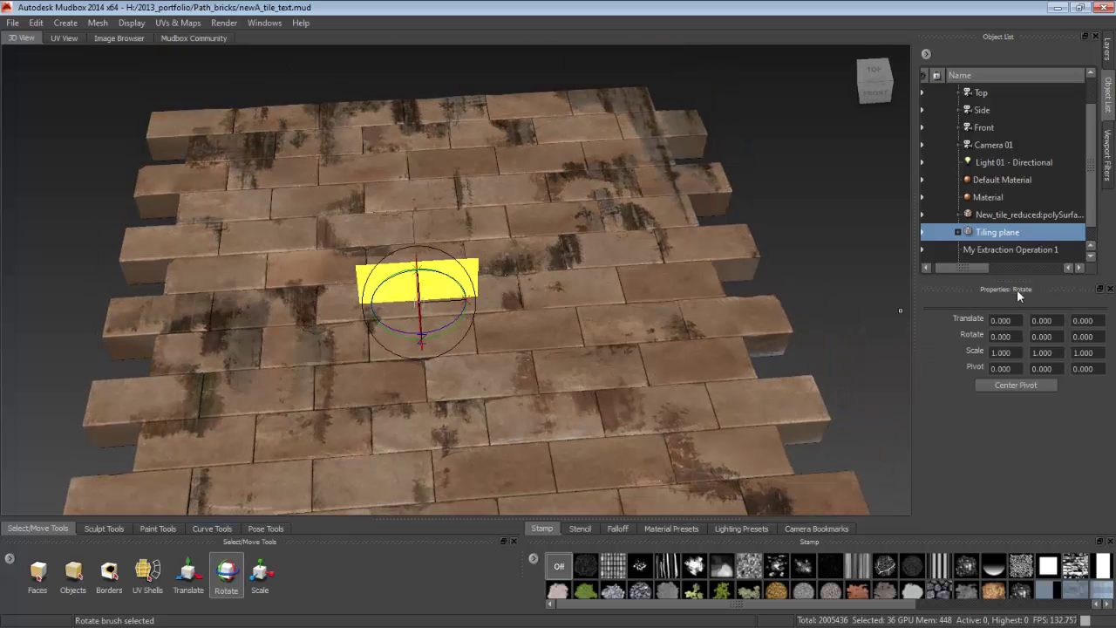
pyautogui.click(1007, 339)
pyautogui.write('90')
pyautogui.press('Return')
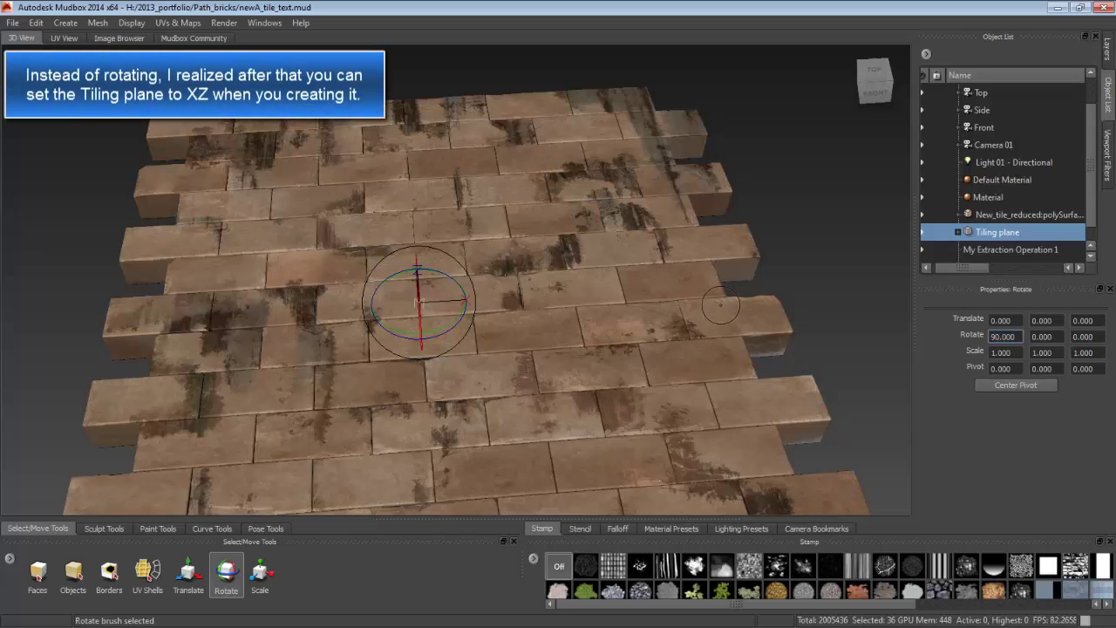
# Set the tiling plane's scale to 15 on all three axes
pyautogui.keyDown('alt'); pyautogui.moveTo(572, 264); pyautogui.dragTo(568, 282); pyautogui.keyUp('alt')
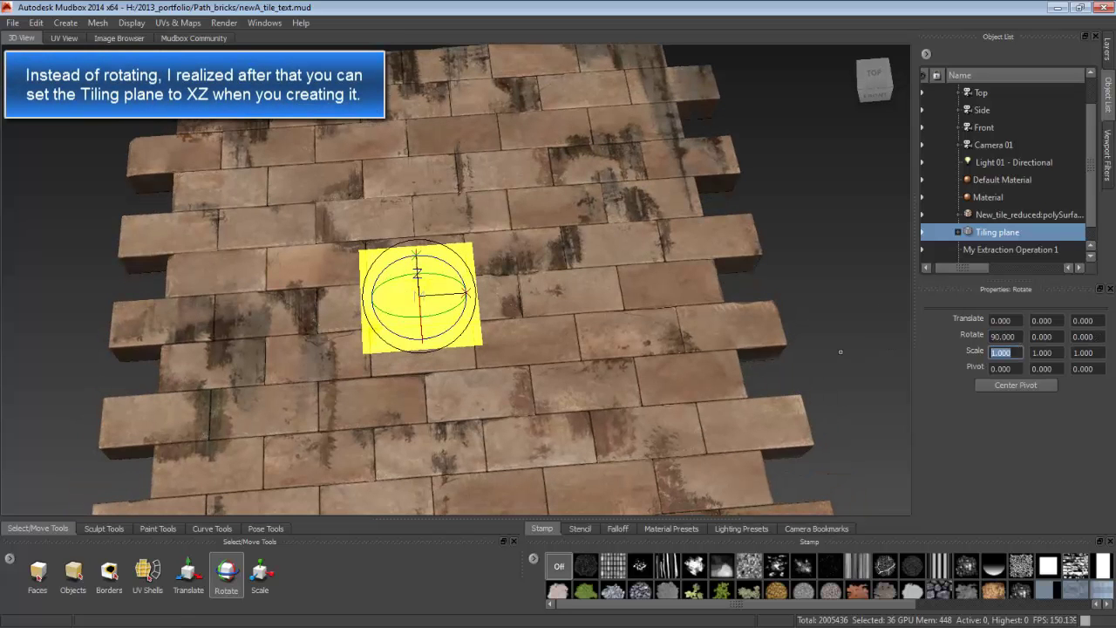
pyautogui.write('15')
pyautogui.press('Return')
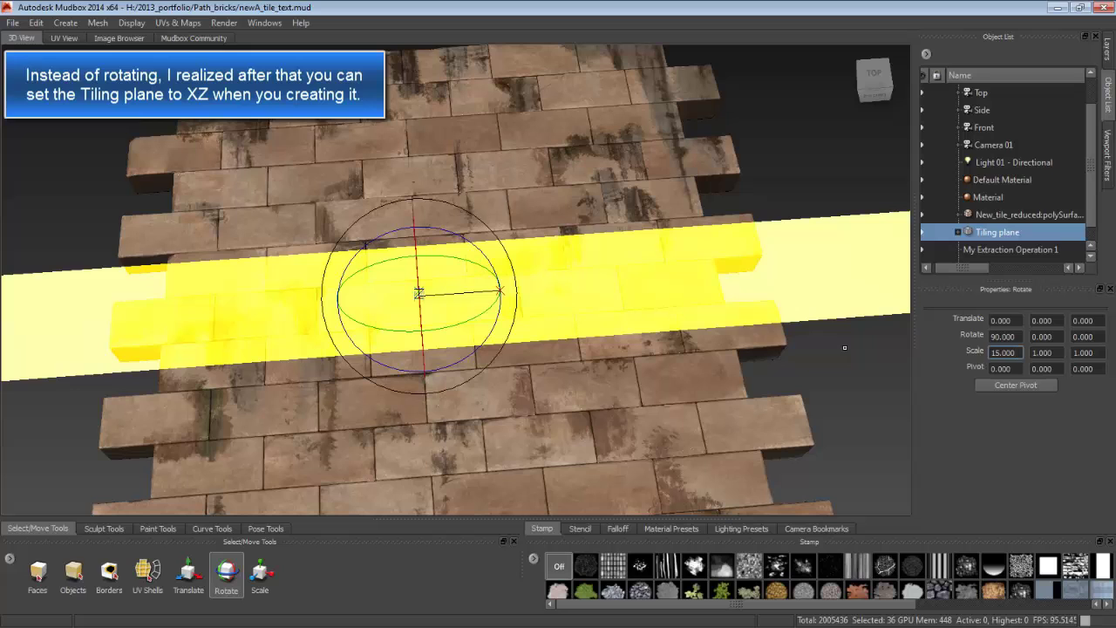
pyautogui.click(1044, 352)
pyautogui.write('15')
pyautogui.press('Return')
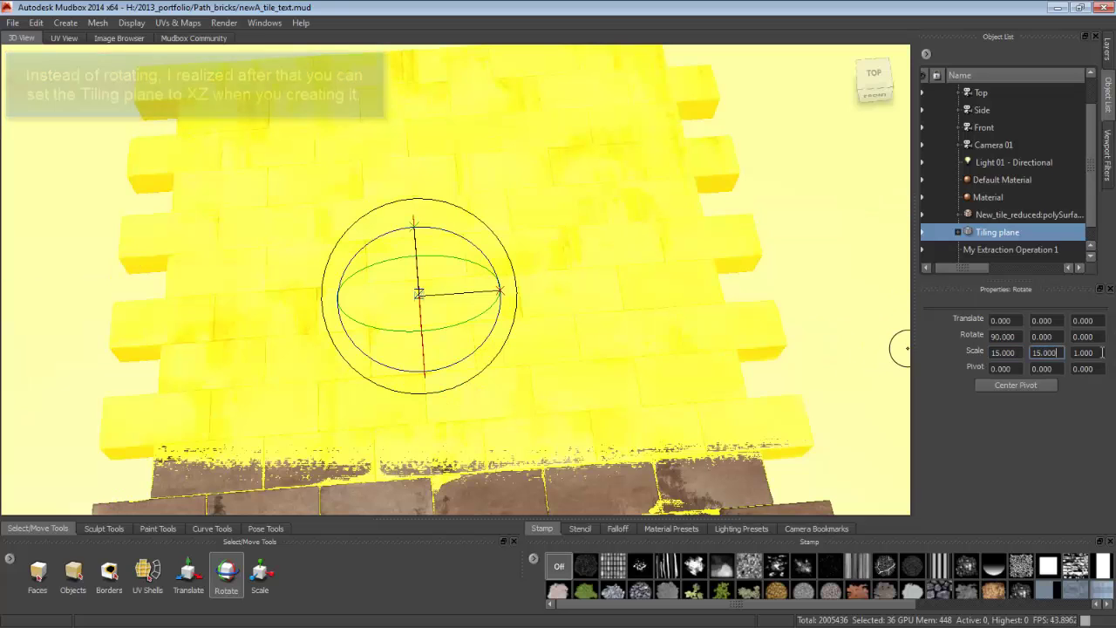
pyautogui.press('Tab')
pyautogui.write('15')
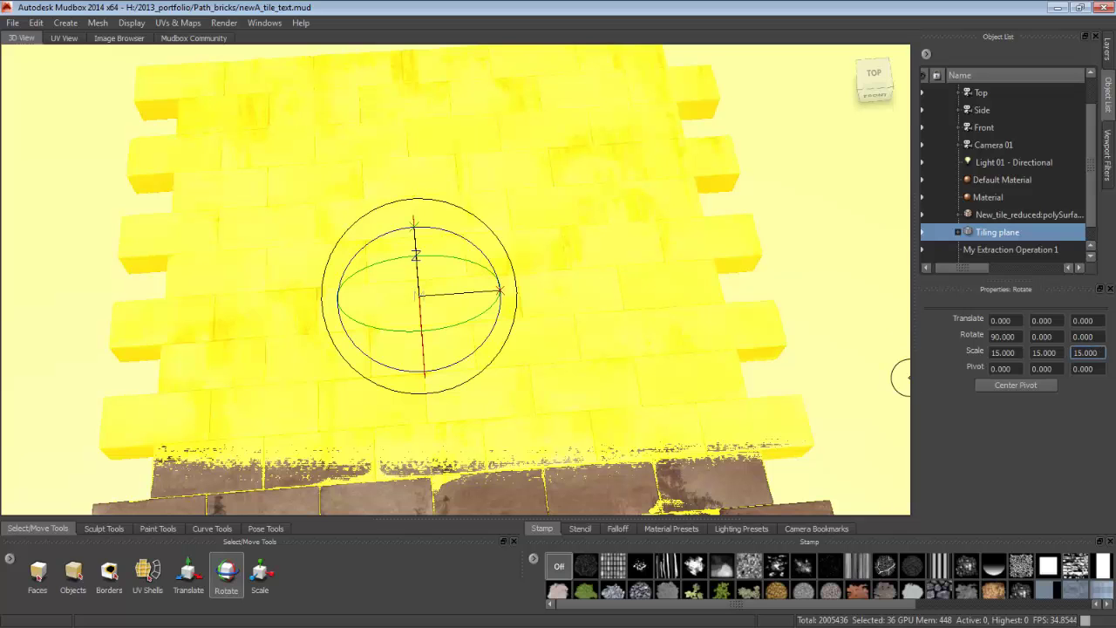
pyautogui.press('Return')
# Deselect the tiling plane and check the brick wall's edges against its quad grid in wireframe
pyautogui.keyDown('alt'); pyautogui.moveTo(394, 303); pyautogui.dragTo(608, 315); pyautogui.keyUp('alt')
pyautogui.press('d')
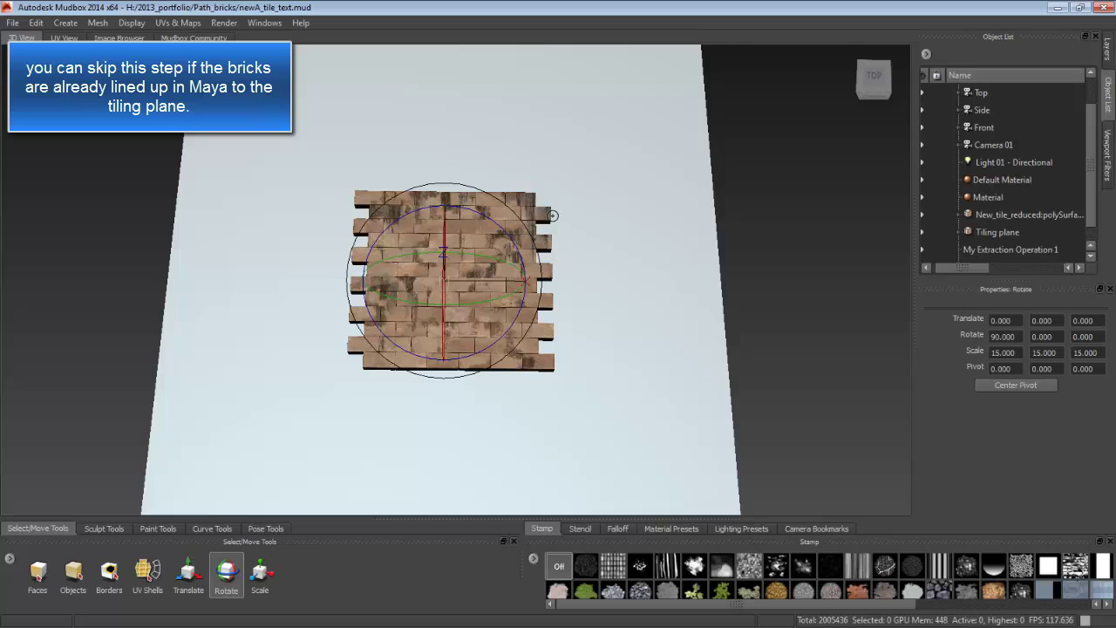
pyautogui.keyDown('alt'); pyautogui.moveTo(553, 215); pyautogui.dragTo(586, 233); pyautogui.keyUp('alt')
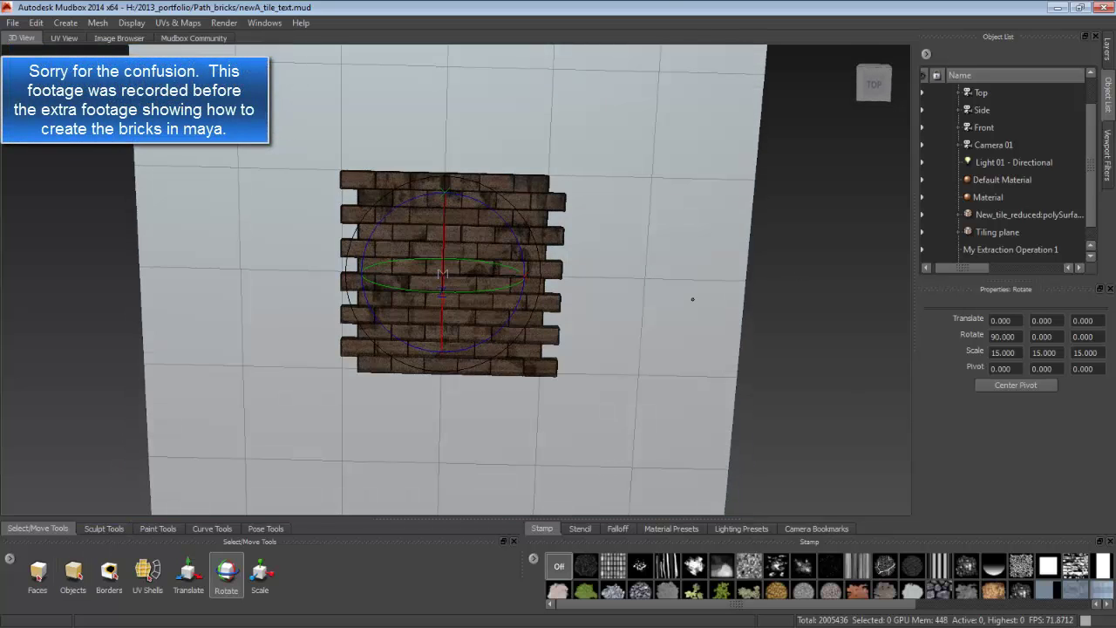
pyautogui.keyDown('alt'); pyautogui.moveTo(692, 299); pyautogui.dragTo(608, 335); pyautogui.keyUp('alt')
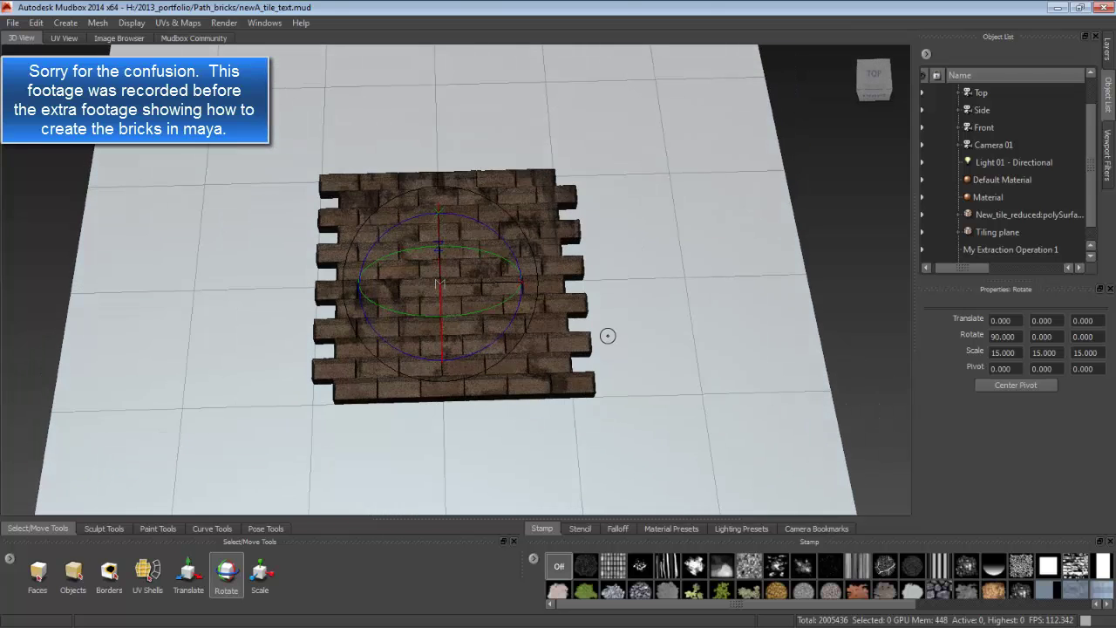
# Switch to the Sculpt tool and start a new texture map extraction operation that transfers paint layers
pyautogui.click(97, 527)
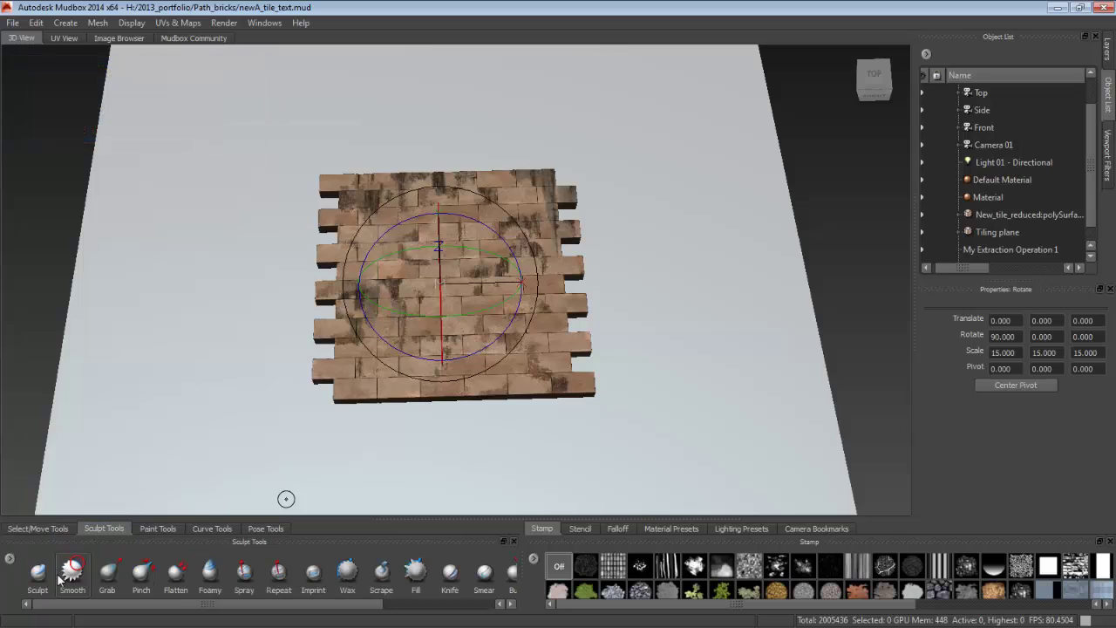
pyautogui.click(38, 572)
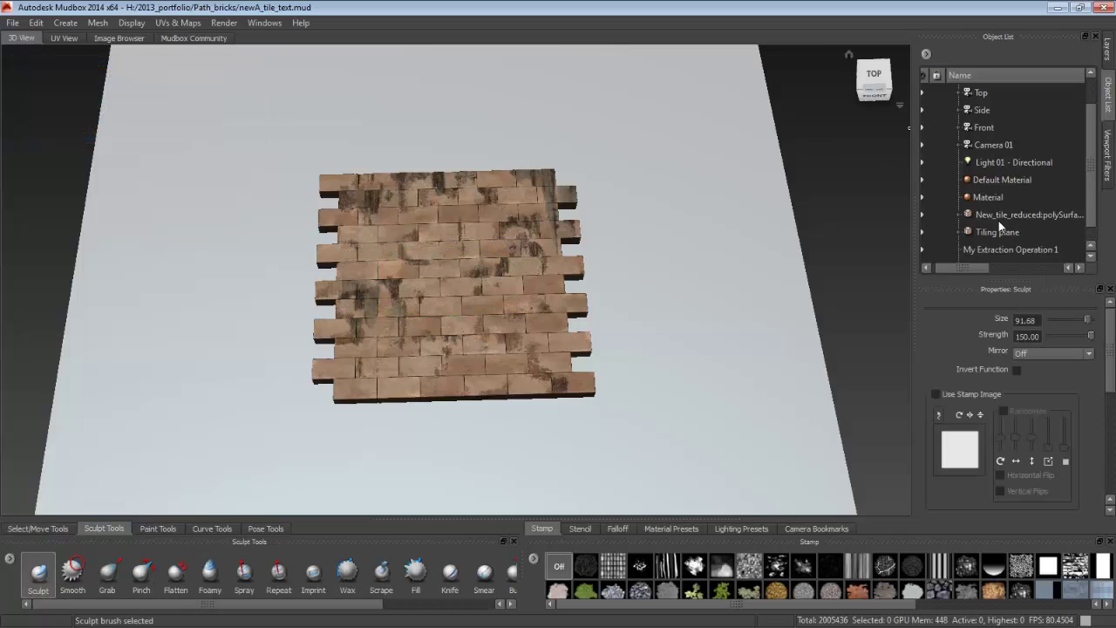
pyautogui.click(173, 24)
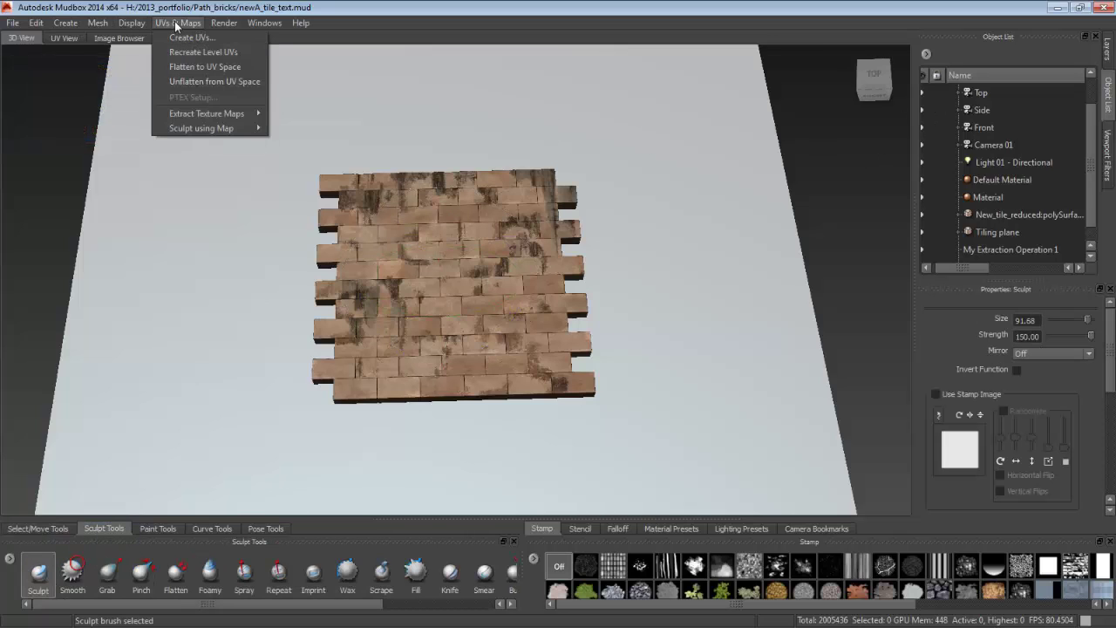
pyautogui.moveTo(190, 114)
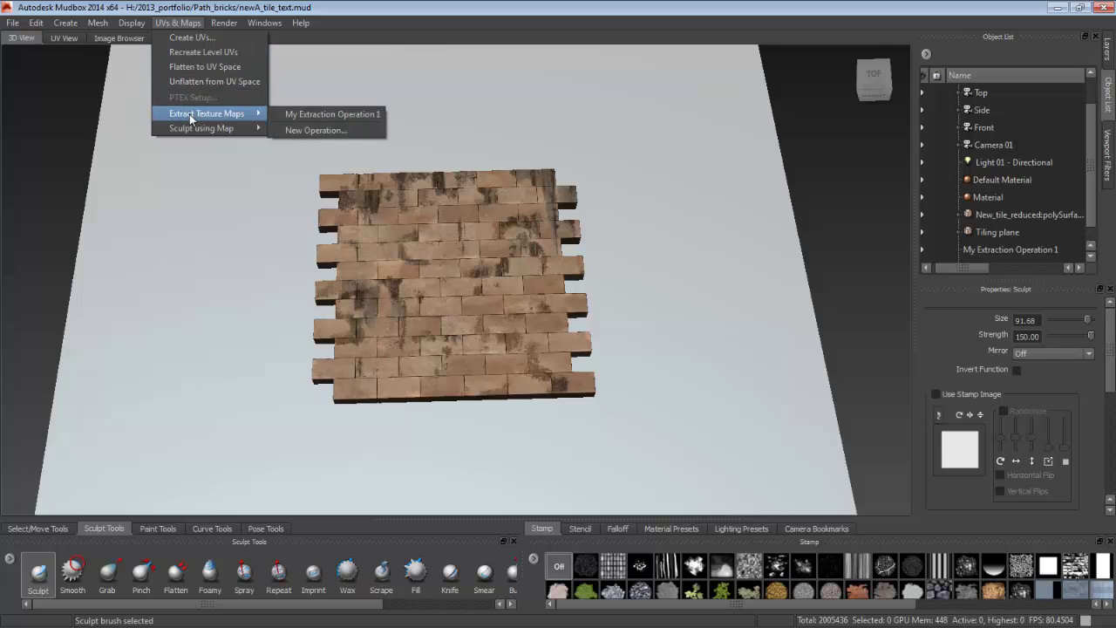
pyautogui.click(296, 131)
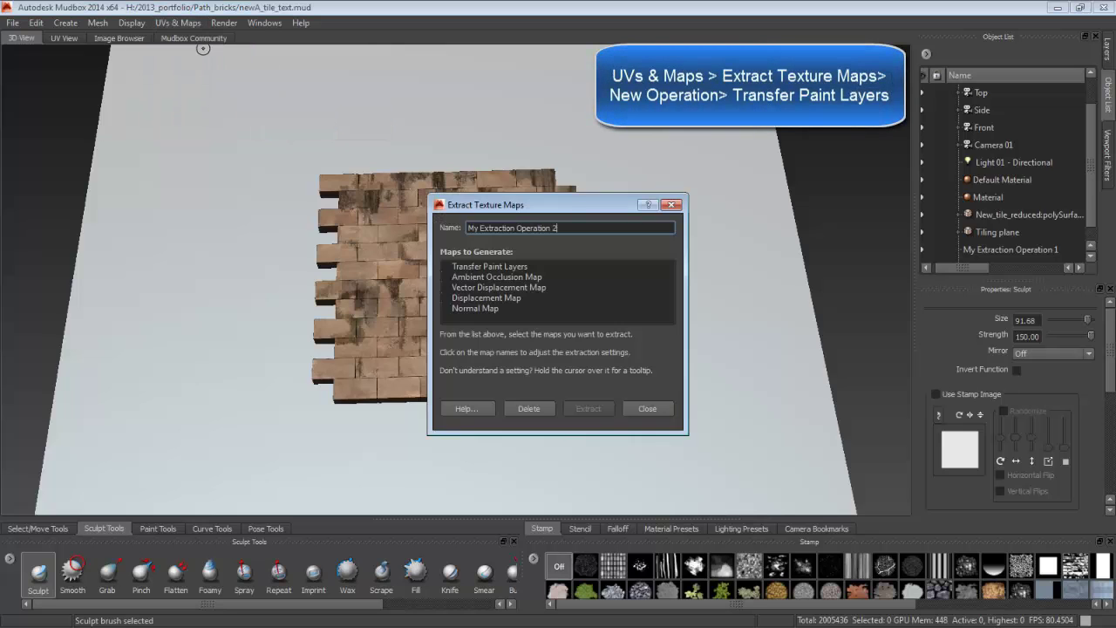
pyautogui.click(447, 267)
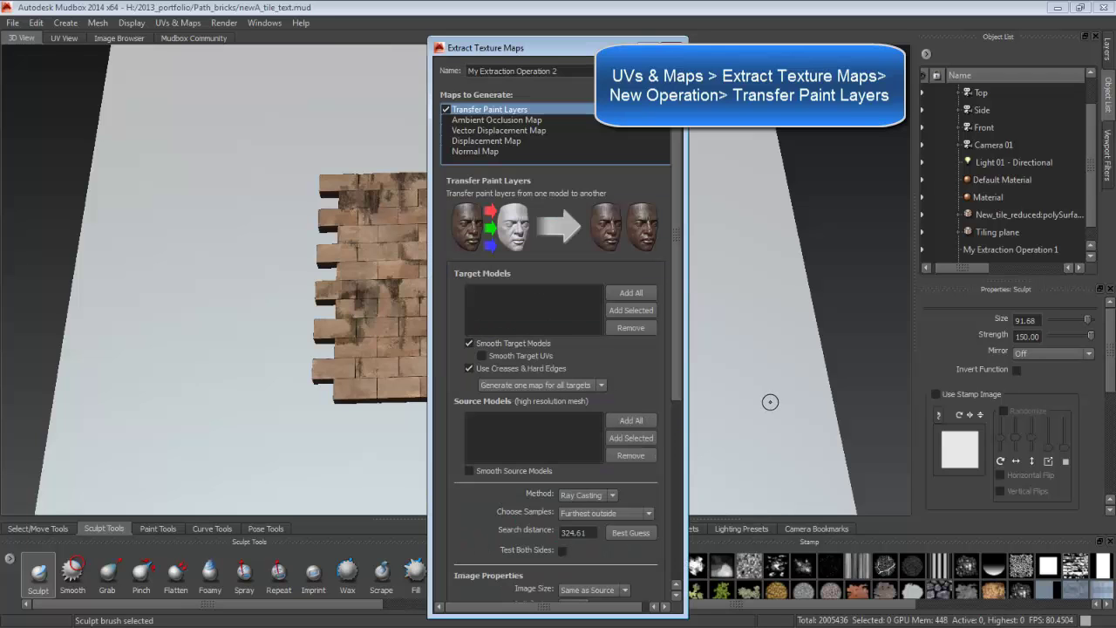
pyautogui.moveTo(558, 48); pyautogui.dragTo(161, 52)
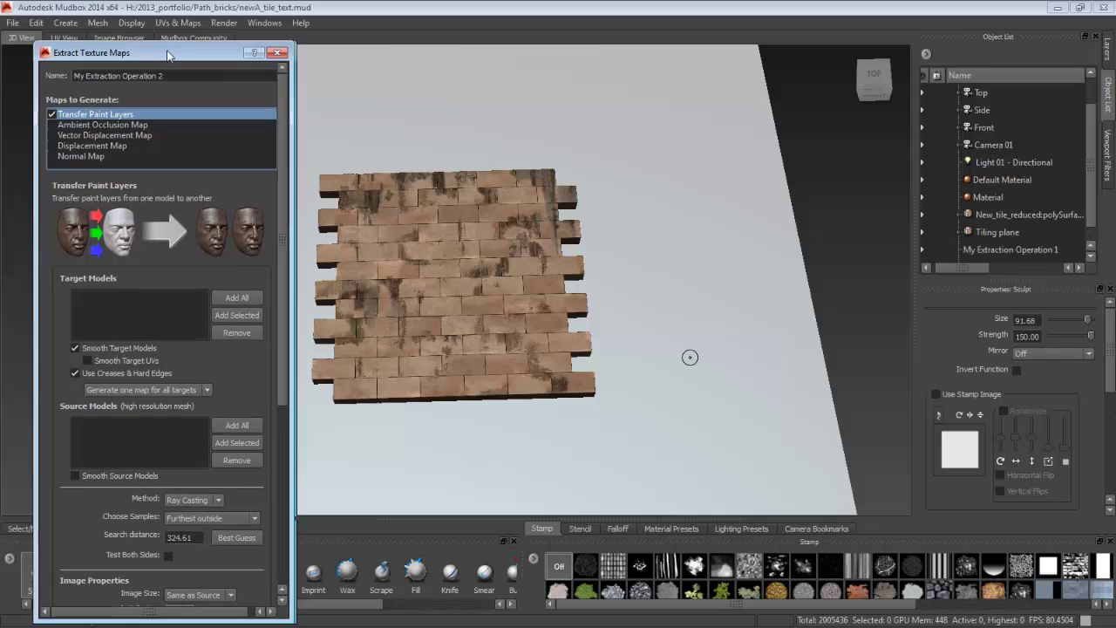
# Add the tiling plane as the target model and the New_tile_reduced brick mesh as the source model
pyautogui.click(1005, 229)
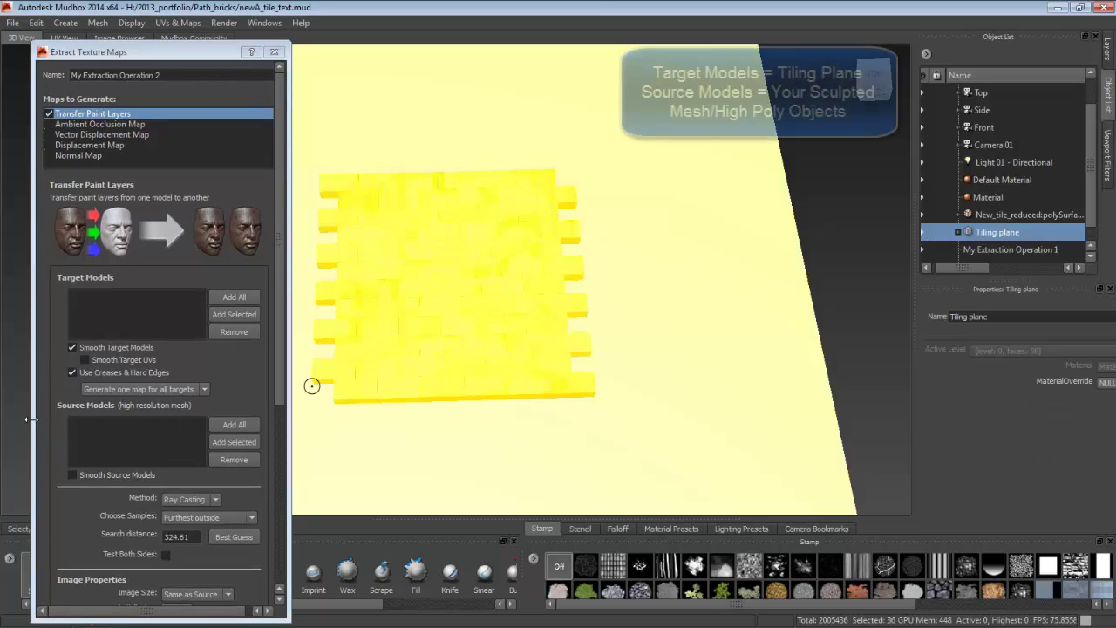
pyautogui.click(227, 315)
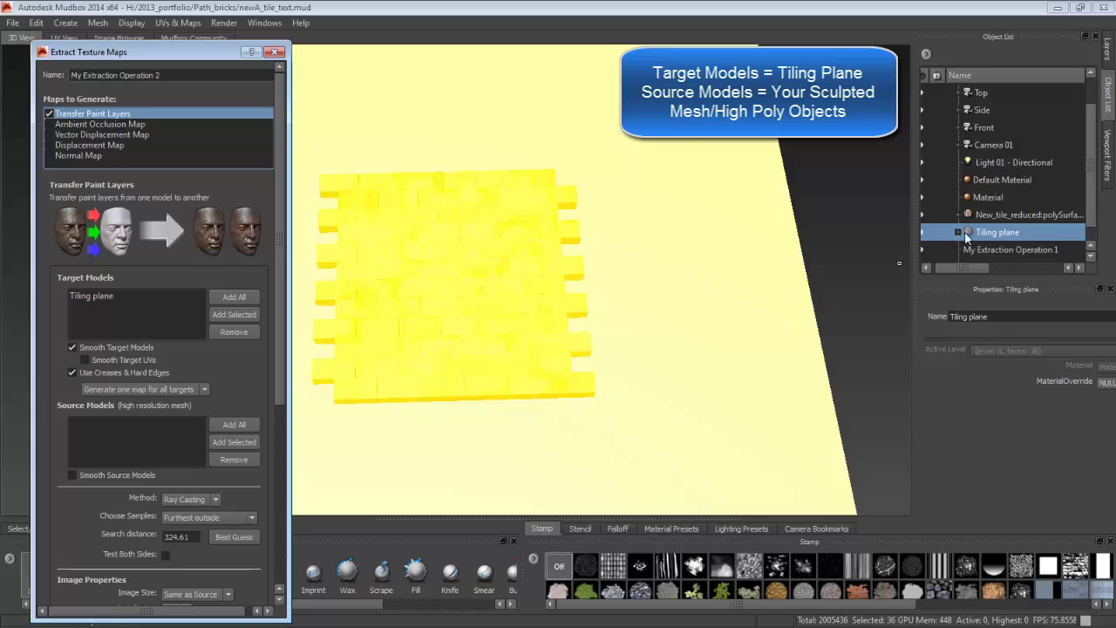
pyautogui.click(996, 217)
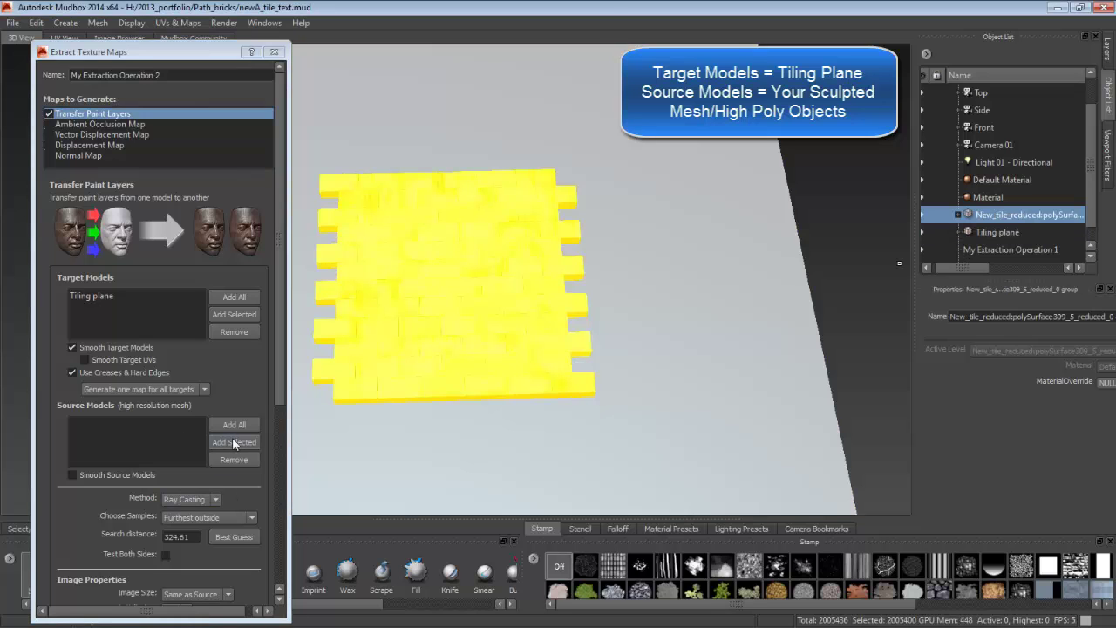
pyautogui.click(234, 441)
# Set the image size to 2048x2048 with 2X antialiasing and extract the paint layers
pyautogui.moveTo(277, 333); pyautogui.dragTo(276, 419)
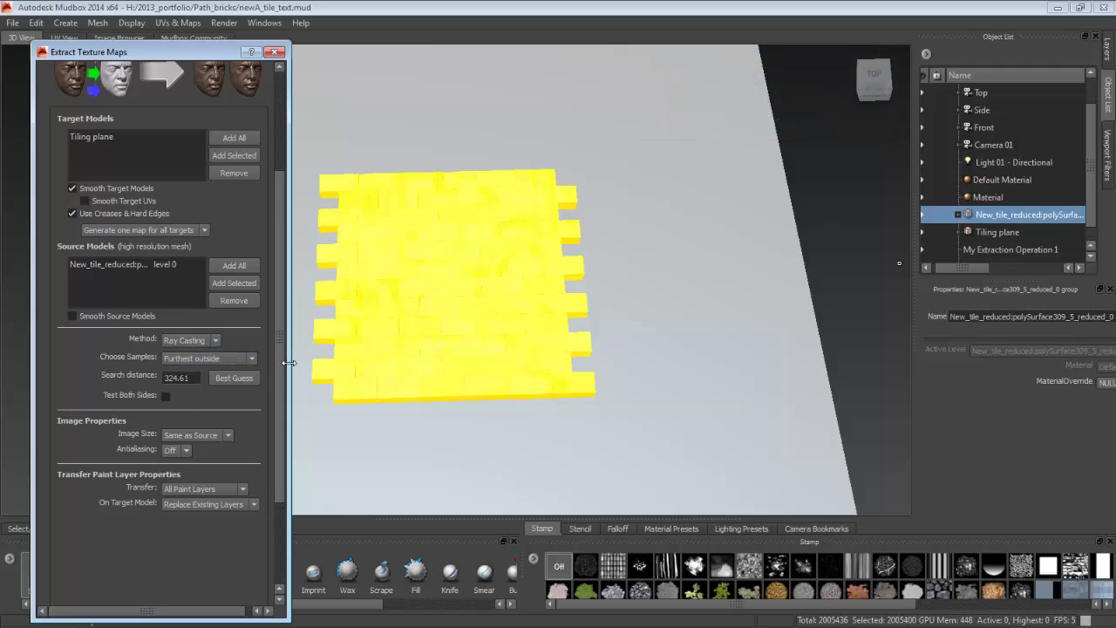
pyautogui.moveTo(281, 364); pyautogui.dragTo(266, 444)
pyautogui.click(224, 304)
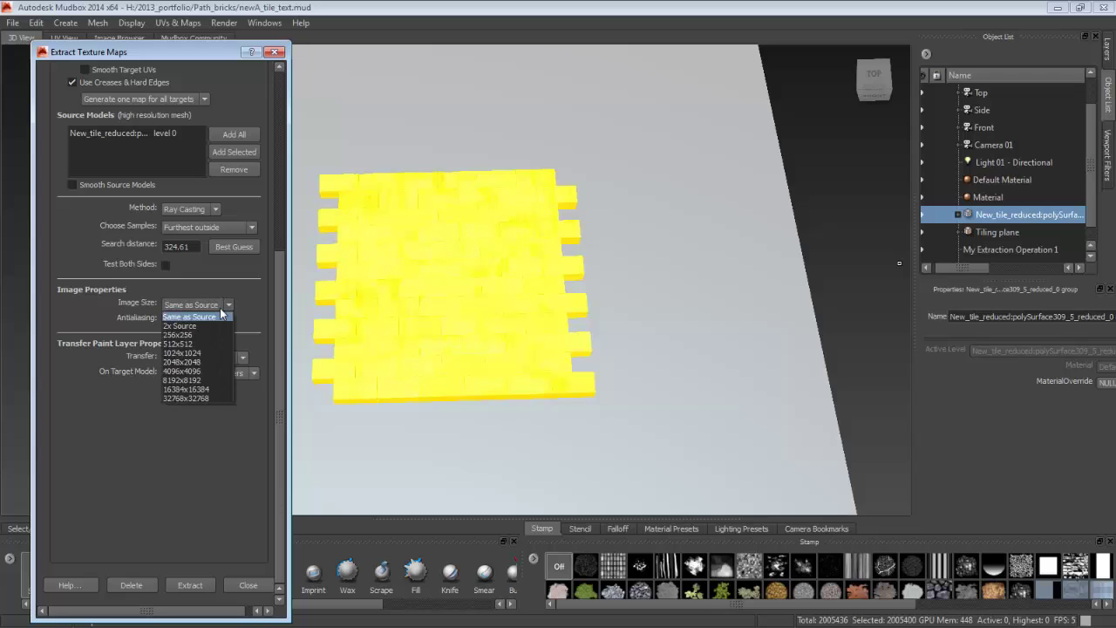
pyautogui.click(206, 362)
pyautogui.click(187, 320)
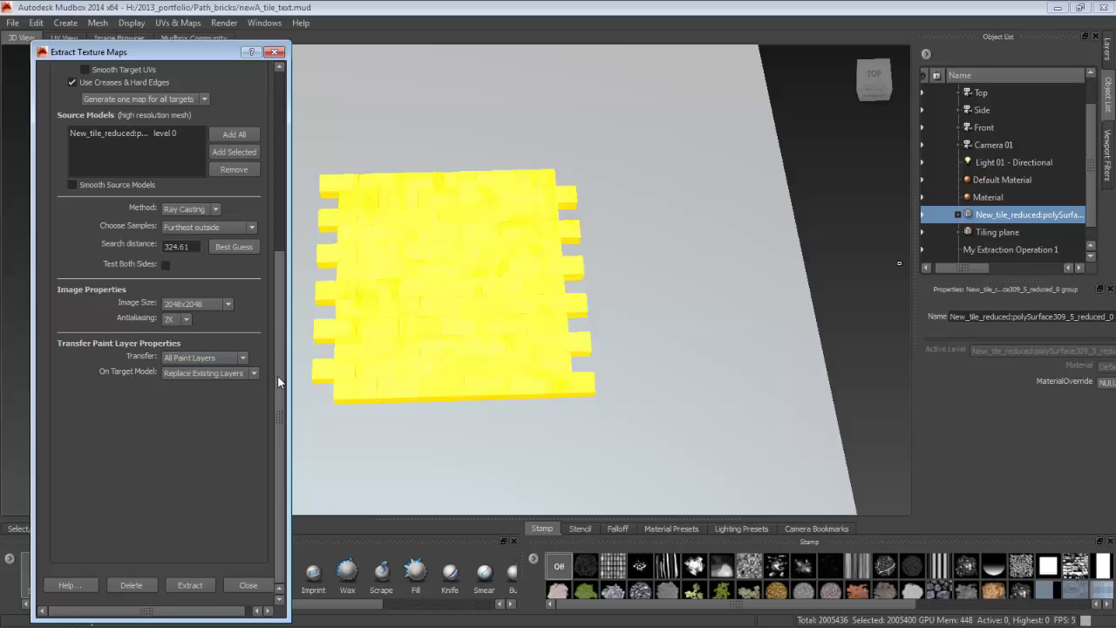
pyautogui.click(176, 588)
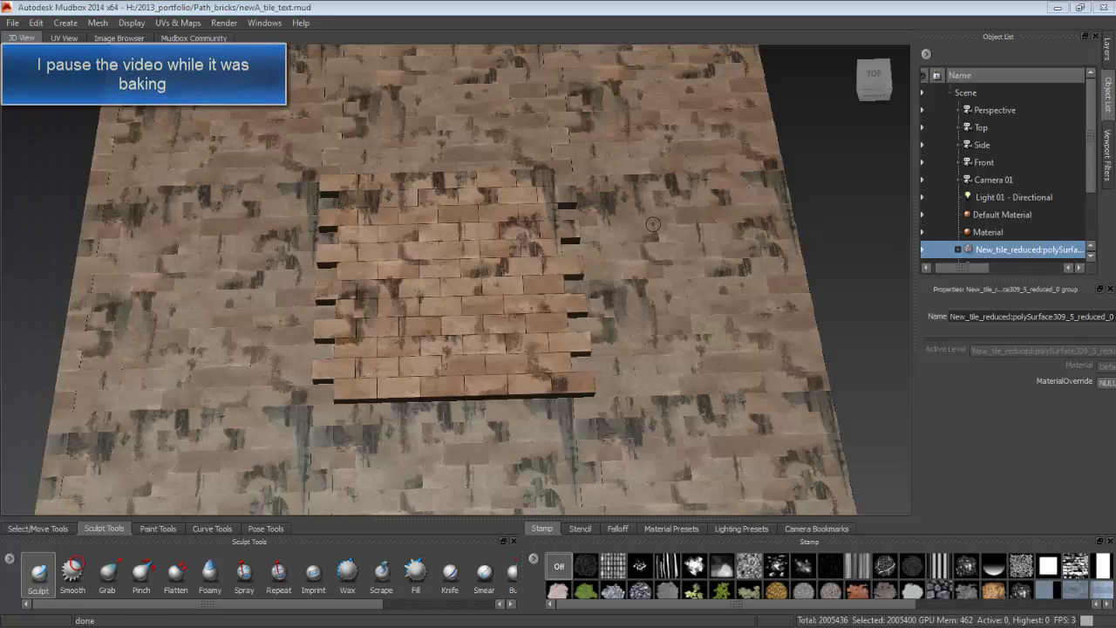
# Hide the New_tile_reduced brick mesh and look over the baked texture on the tiling plane
pyautogui.keyDown('alt'); pyautogui.moveTo(548, 327); pyautogui.dragTo(571, 307); pyautogui.keyUp('alt')
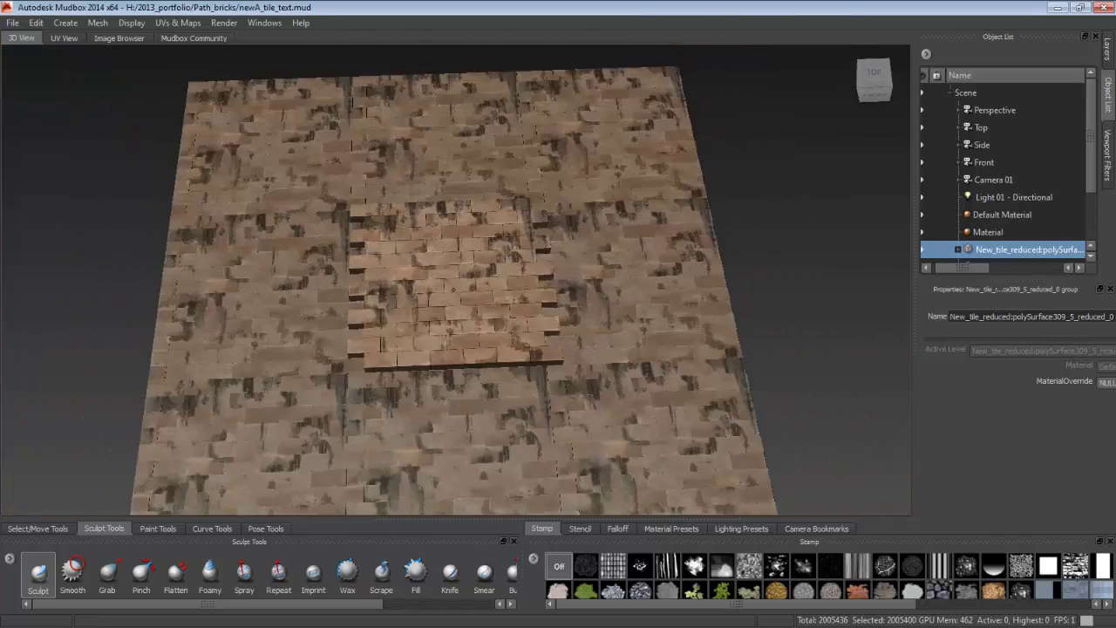
pyautogui.keyDown('alt'); pyautogui.moveTo(571, 307); pyautogui.dragTo(741, 276, button='right'); pyautogui.keyUp('alt')
pyautogui.scroll(-1, 991, 240)
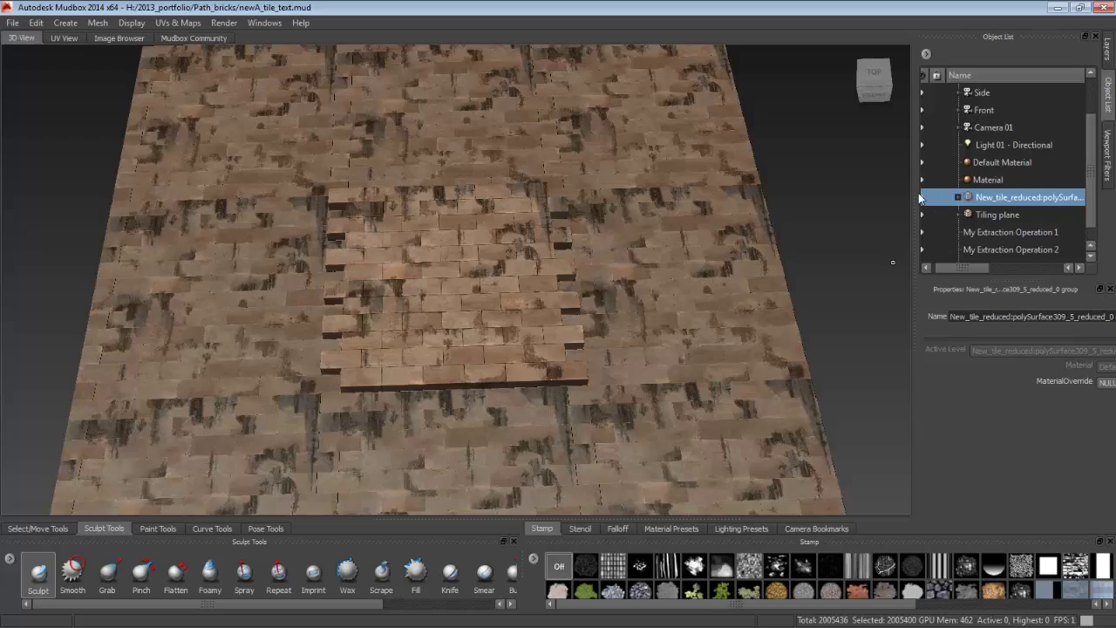
pyautogui.click(922, 198)
pyautogui.keyDown('alt'); pyautogui.moveTo(514, 292); pyautogui.dragTo(96, 81); pyautogui.keyUp('alt')
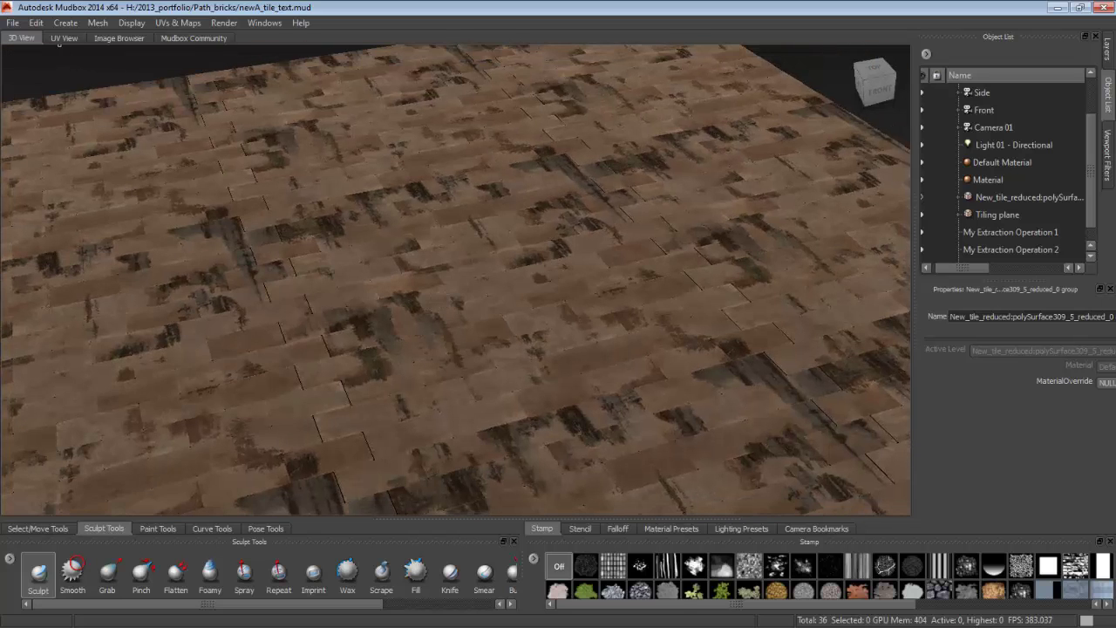
# Show the tiling plane's UV layout with its whole baked texture in the UV view
pyautogui.click(60, 41)
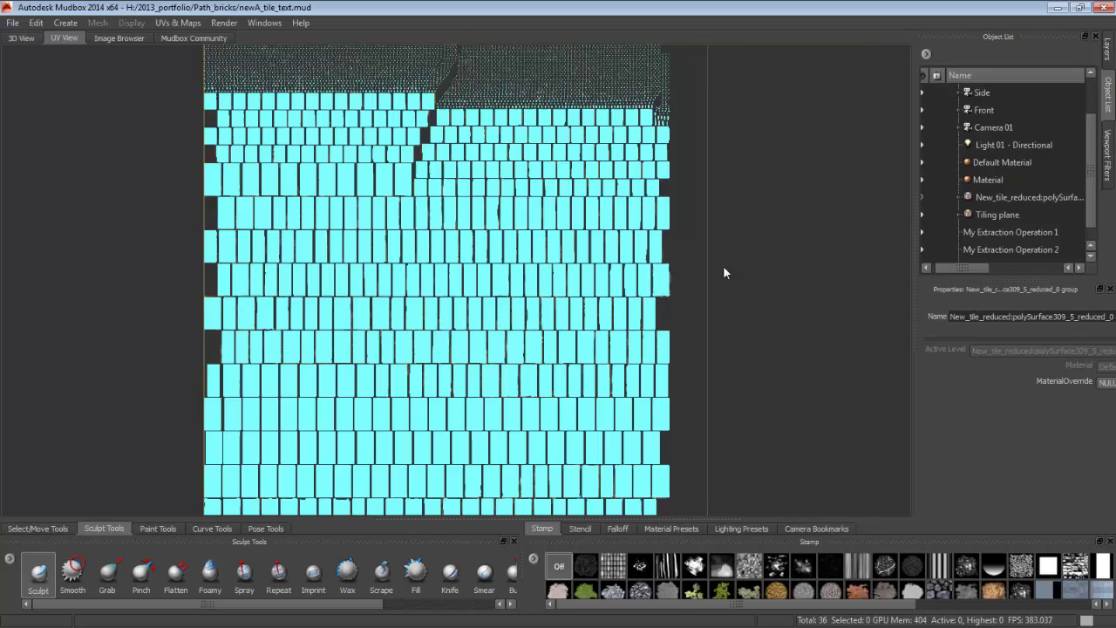
pyautogui.click(1004, 218)
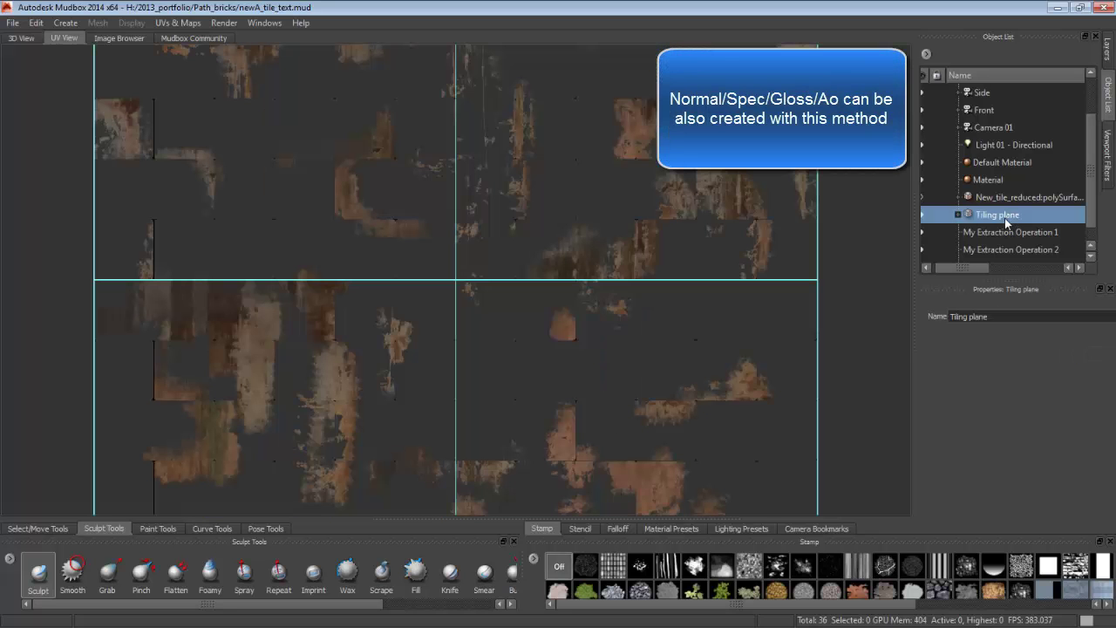
pyautogui.keyDown('alt'); pyautogui.moveTo(677, 235); pyautogui.dragTo(563, 270, button='right'); pyautogui.keyUp('alt')
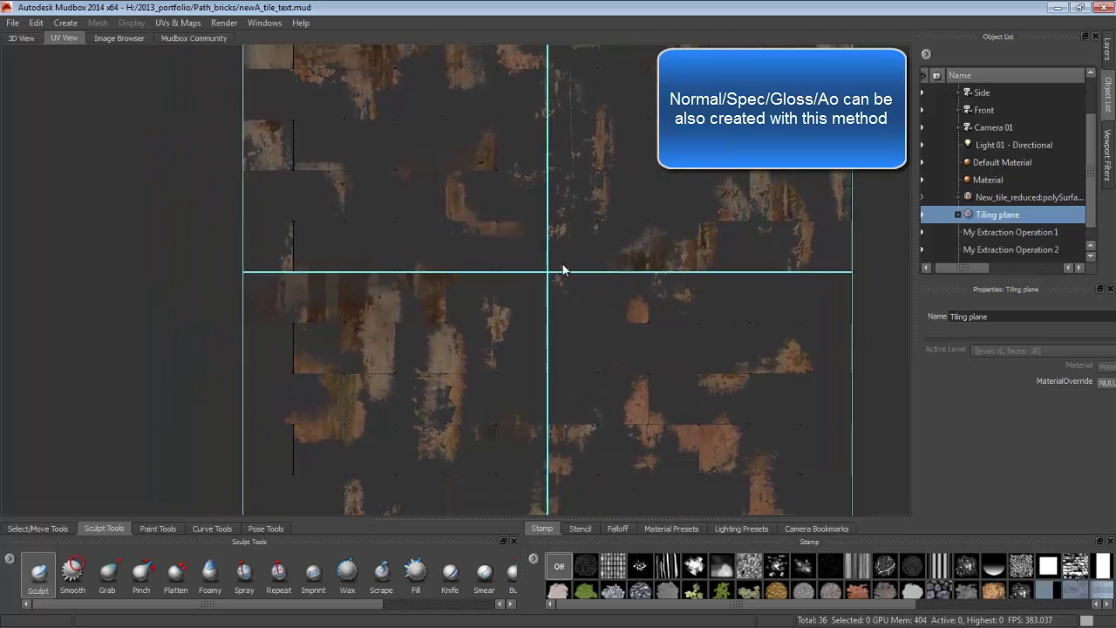
pyautogui.keyDown('alt'); pyautogui.moveTo(564, 264); pyautogui.dragTo(520, 279, button='middle'); pyautogui.keyUp('alt')
pyautogui.keyDown('alt'); pyautogui.moveTo(521, 279); pyautogui.dragTo(523, 272, button='right'); pyautogui.keyUp('alt')
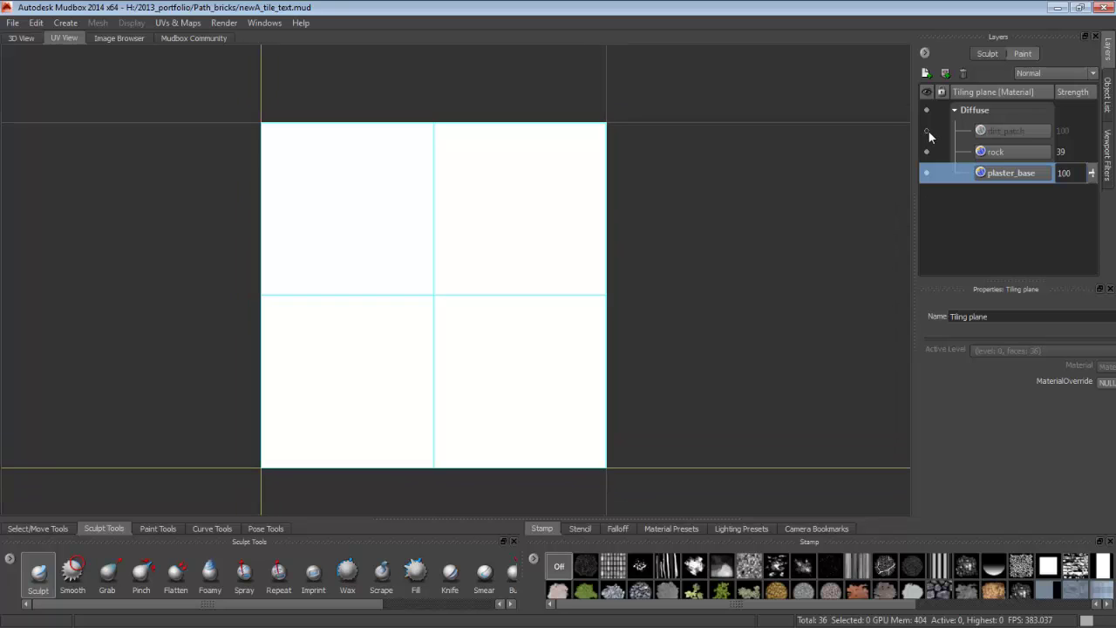
# Toggle the dirt_patch, rock and plaster_base paint layers to examine each one, leaving all three visible
pyautogui.click(926, 151)
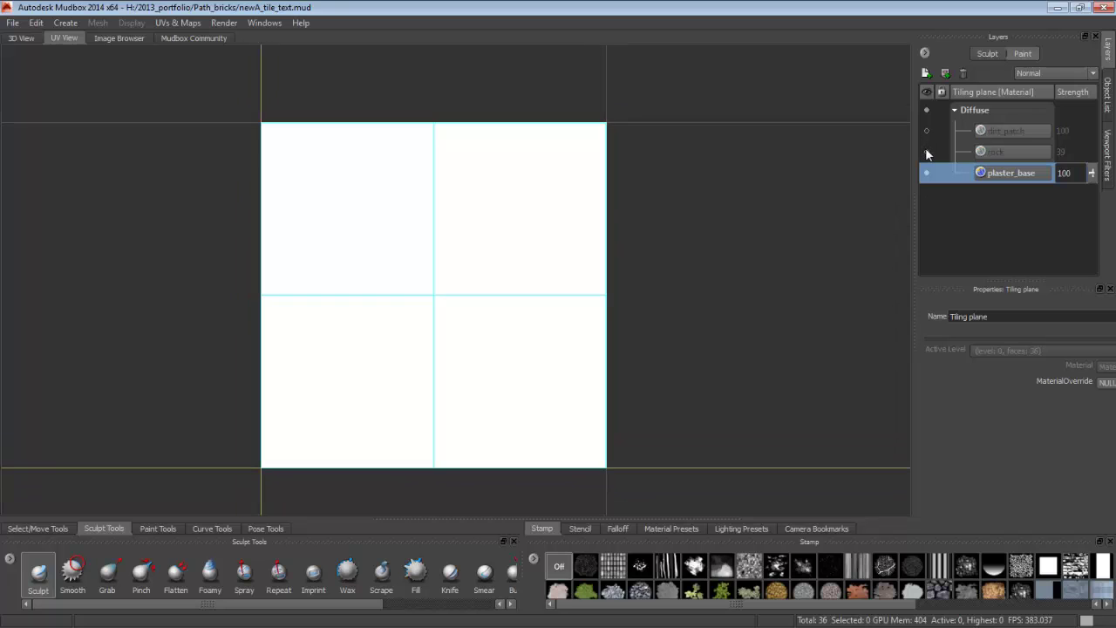
pyautogui.doubleClick(999, 171)
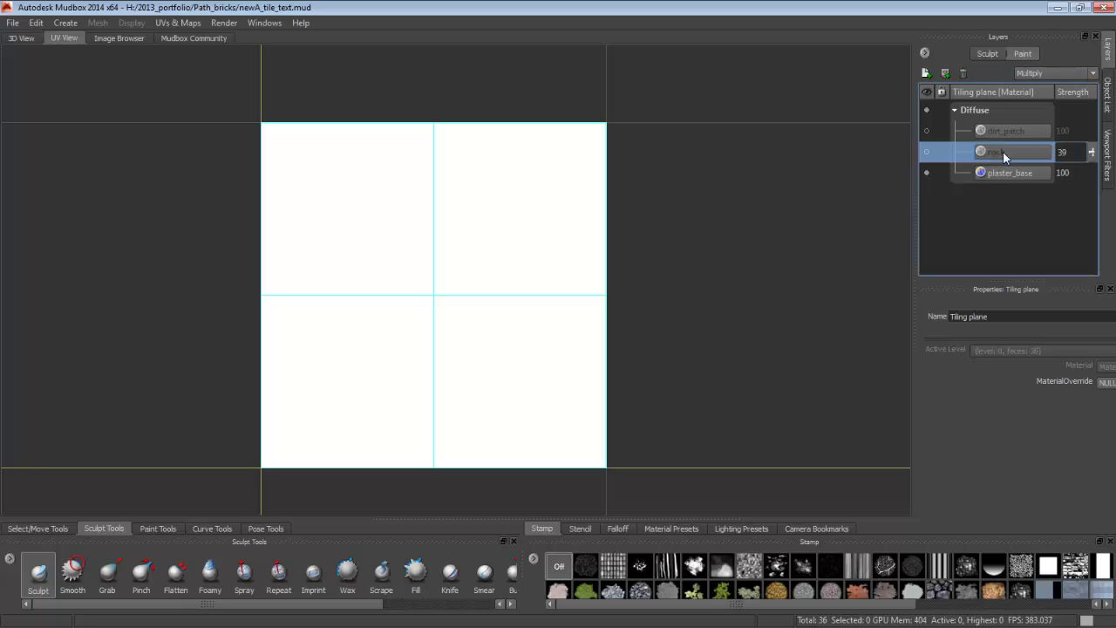
pyautogui.press('Return')
pyautogui.click(926, 129)
pyautogui.click(926, 150)
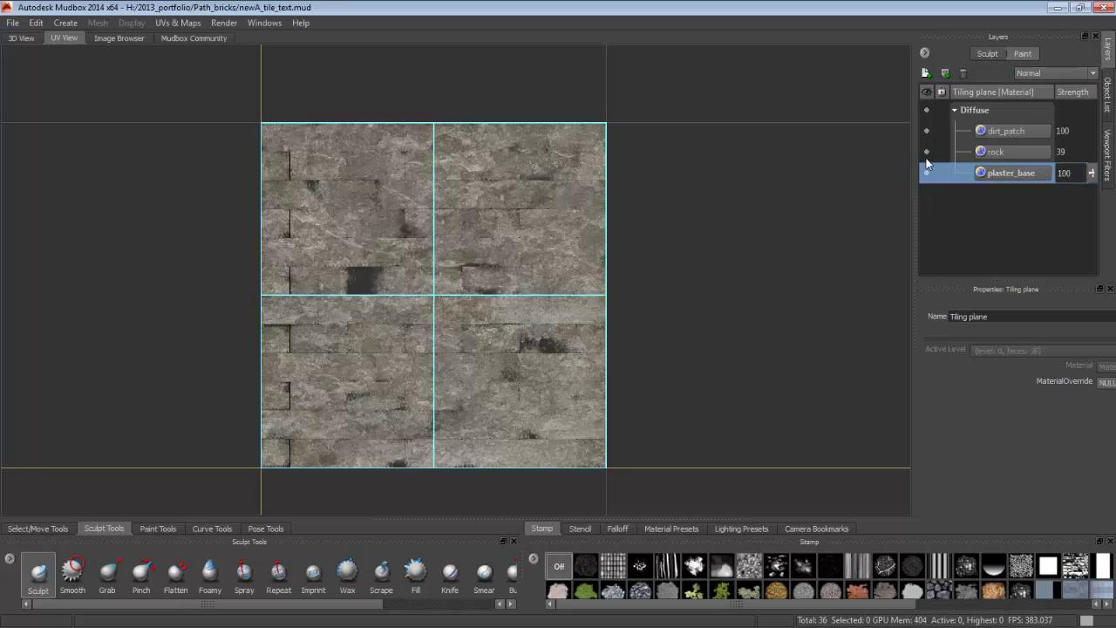
pyautogui.click(926, 173)
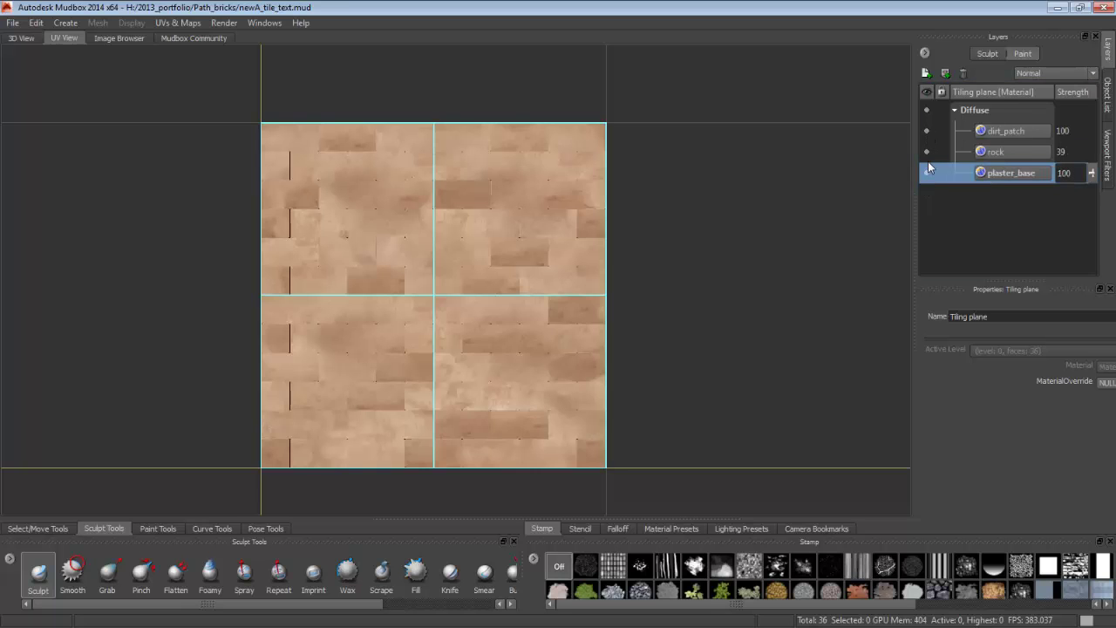
pyautogui.keyDown('alt'); pyautogui.moveTo(367, 241); pyautogui.dragTo(353, 260, button='right'); pyautogui.keyUp('alt')
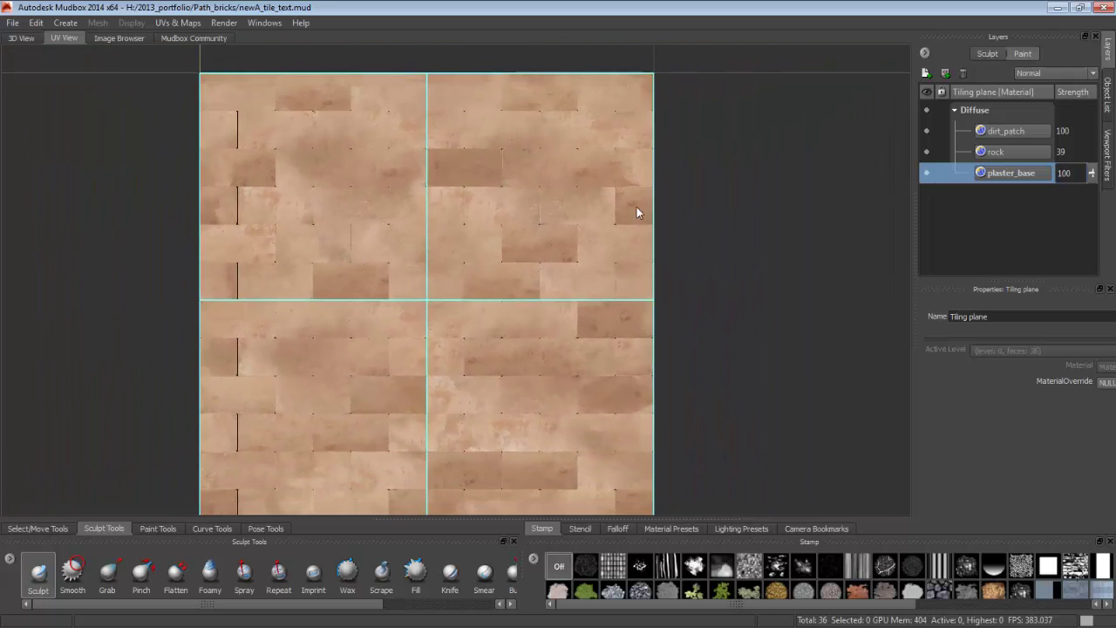
pyautogui.click(926, 152)
pyautogui.click(926, 152)
pyautogui.click(926, 130)
pyautogui.click(926, 131)
pyautogui.click(926, 173)
pyautogui.click(925, 173)
pyautogui.click(926, 172)
pyautogui.click(926, 152)
pyautogui.click(926, 152)
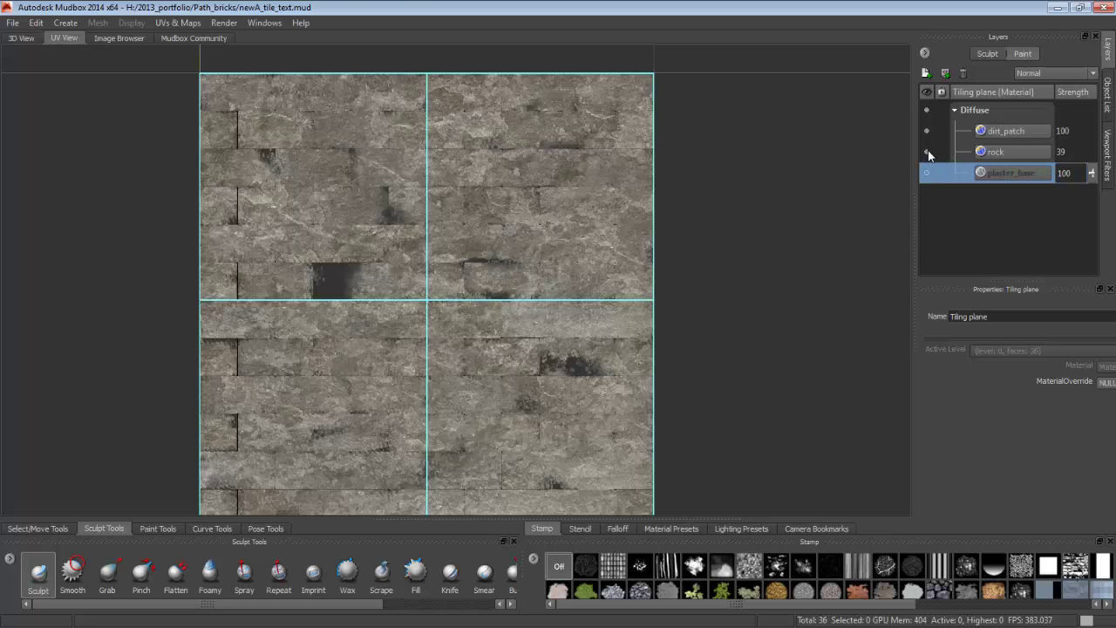
pyautogui.click(926, 151)
pyautogui.click(925, 152)
pyautogui.click(926, 130)
pyautogui.click(926, 152)
pyautogui.click(927, 131)
pyautogui.click(927, 131)
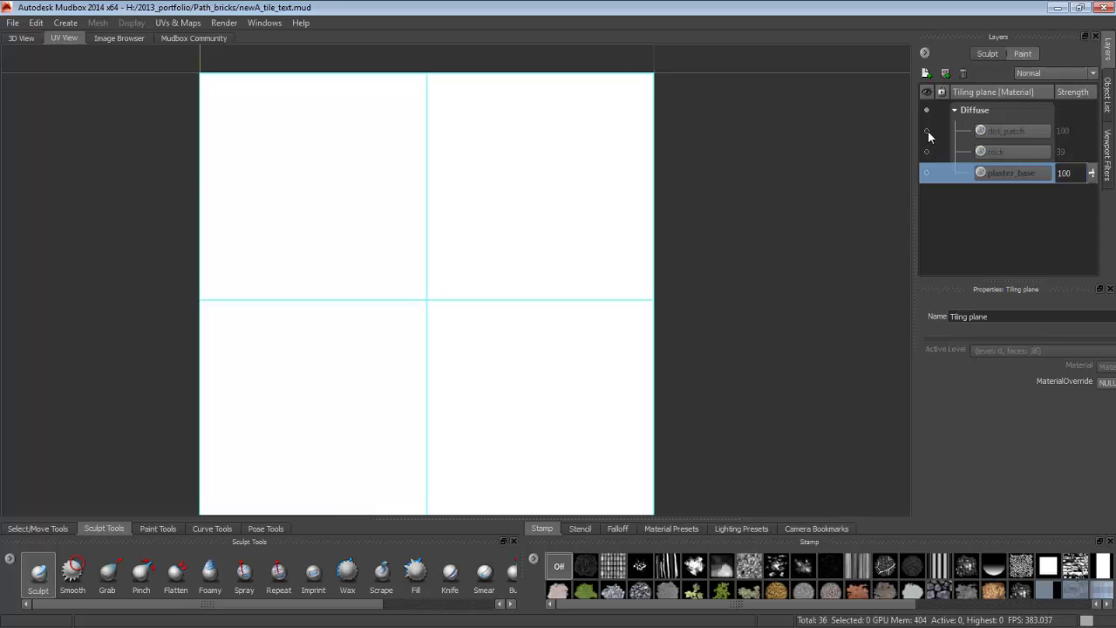
pyautogui.click(928, 130)
pyautogui.click(926, 152)
pyautogui.click(926, 172)
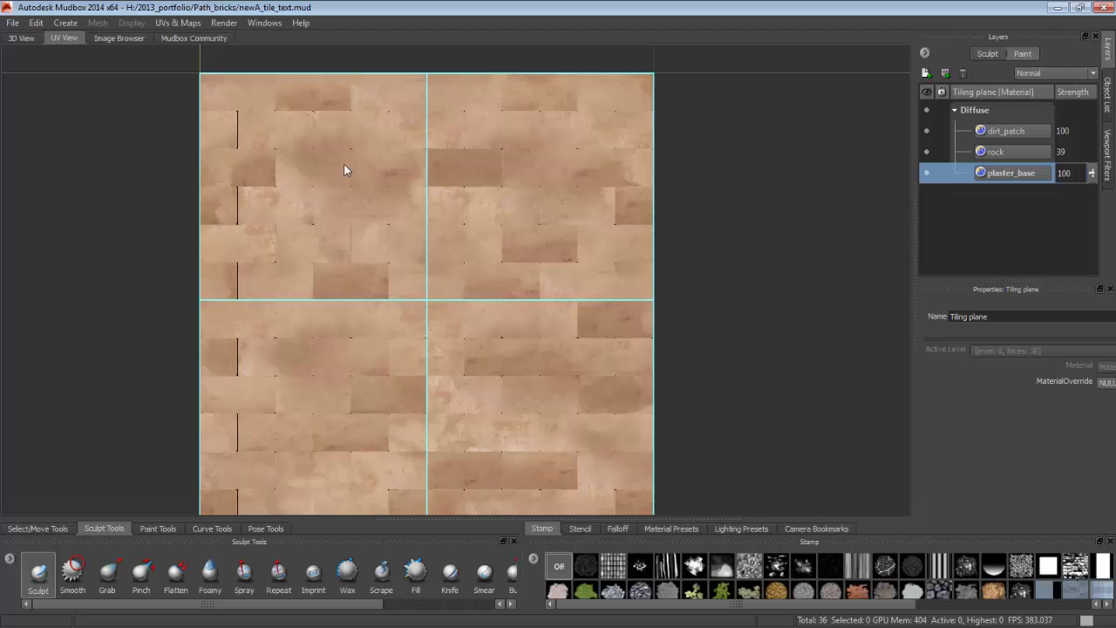
# Return to the 3D view, deselect the tiling plane and examine the repeating brick texture on it
pyautogui.click(26, 38)
pyautogui.press('f')
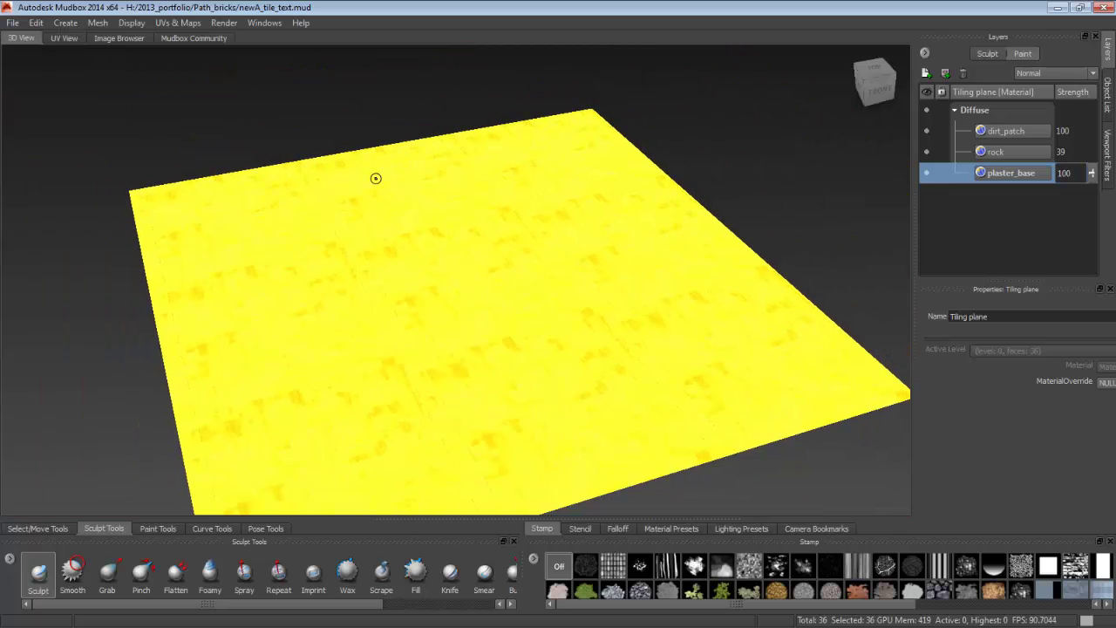
pyautogui.press('d')
pyautogui.keyDown('alt'); pyautogui.moveTo(525, 151); pyautogui.dragTo(514, 200); pyautogui.keyUp('alt')
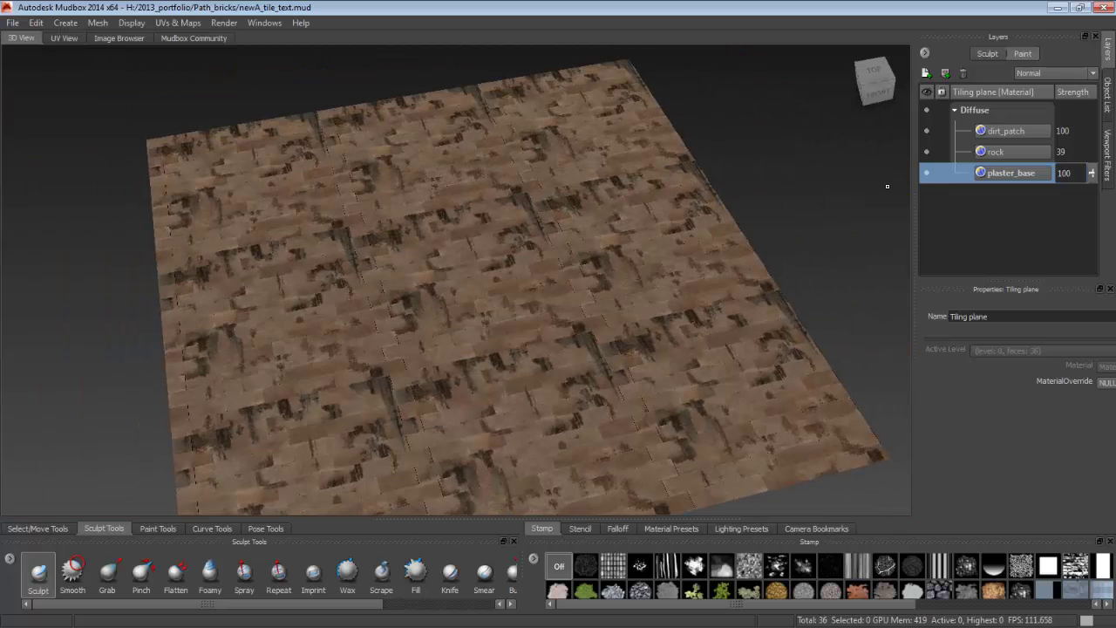
# Export the tiling plane's diffuse paint channel to a Photoshop file named new_tile_text in the Textures folder
pyautogui.click(994, 131)
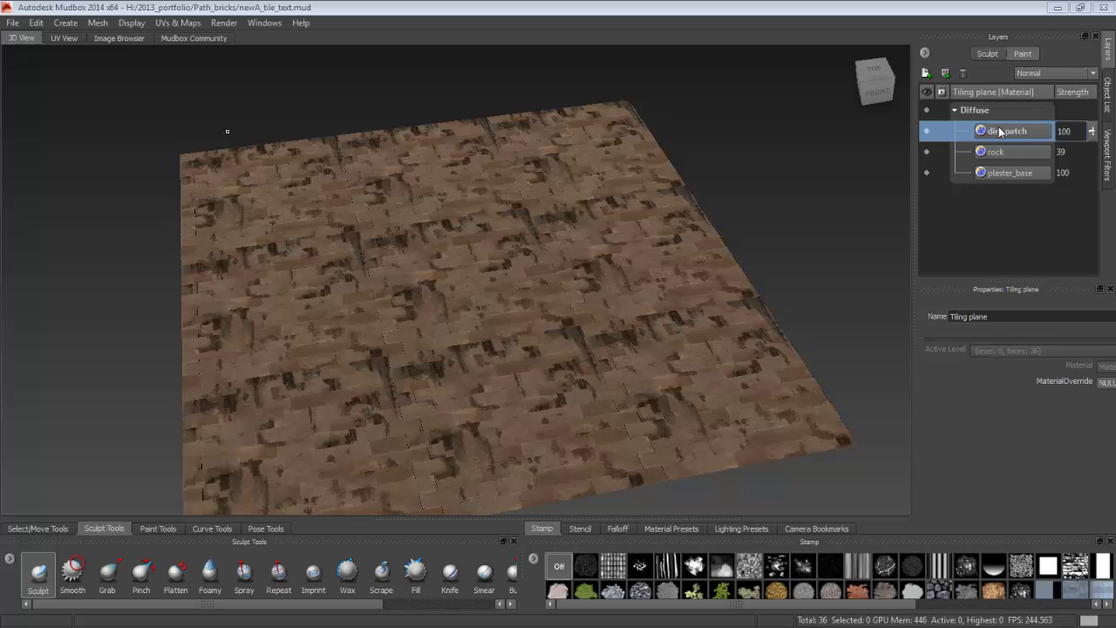
pyautogui.rightClick(1000, 131)
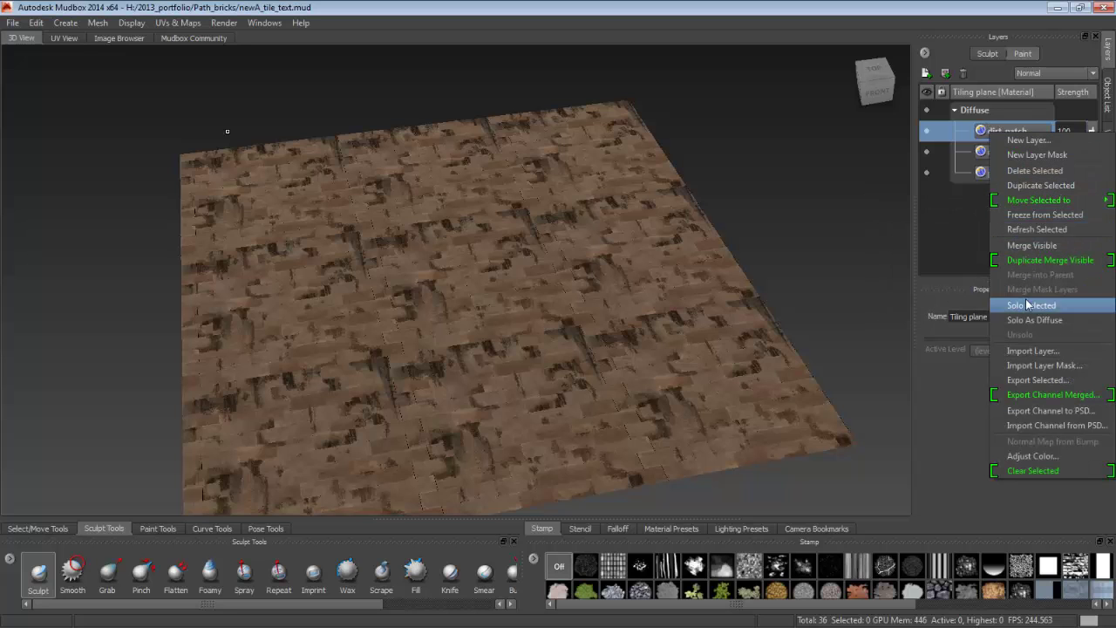
pyautogui.click(1038, 411)
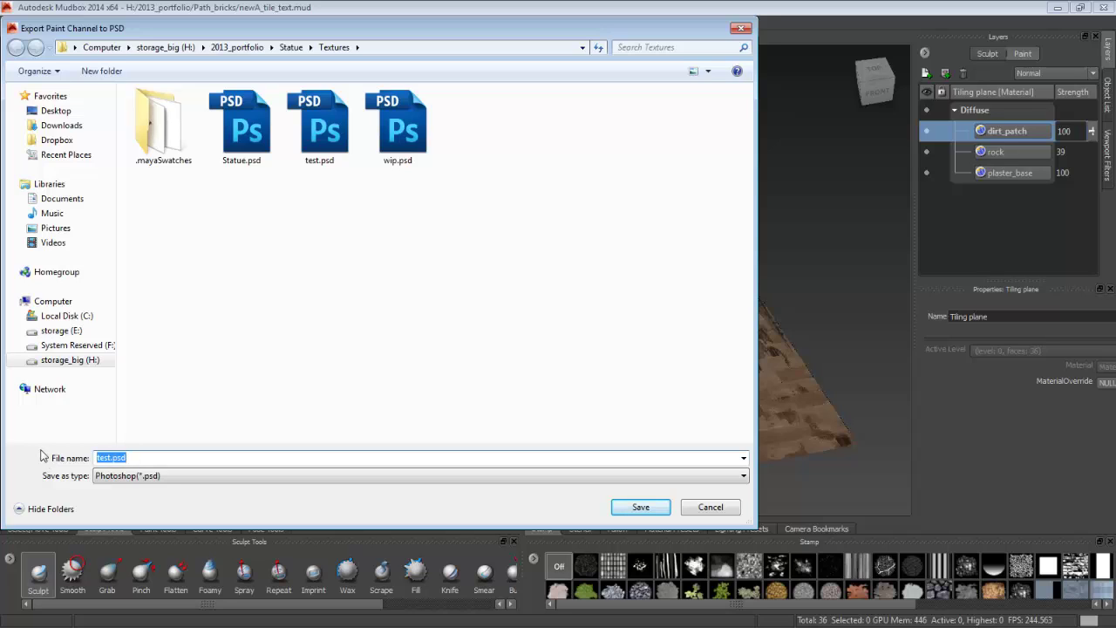
pyautogui.press('BackSpace')
pyautogui.write('tile')
pyautogui.write('new_tile')
pyautogui.write('_text')
pyautogui.click(640, 507)
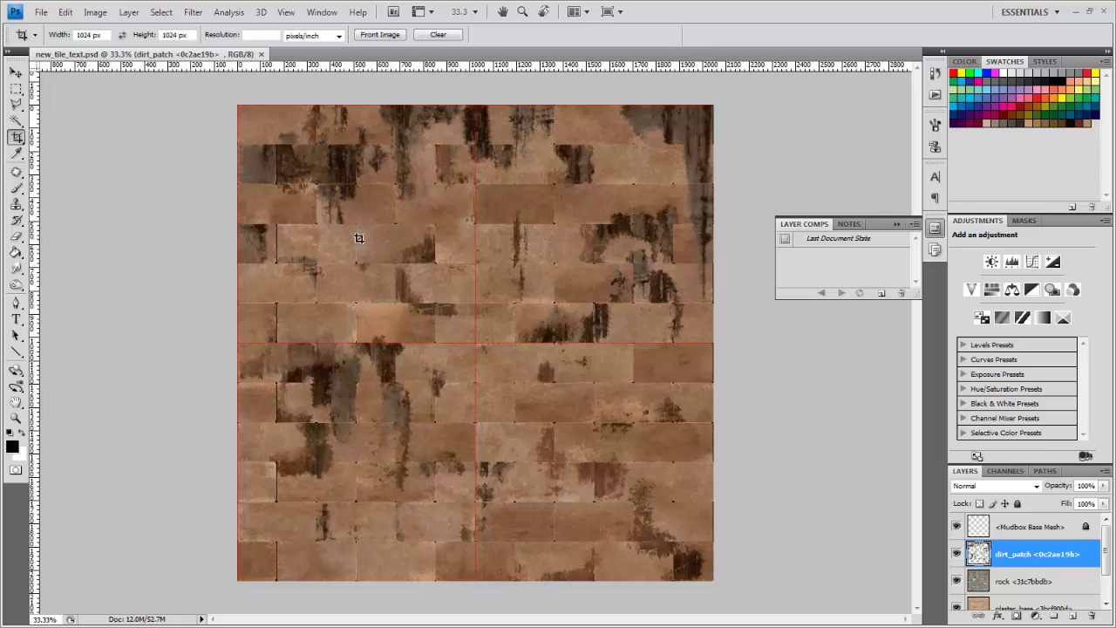
# In Photoshop, toggle the layers of new_tile_text.psd to examine the base mesh, dirt_patch, rock and plaster_base, leaving them all visible
pyautogui.click(957, 527)
pyautogui.click(957, 526)
pyautogui.click(955, 553)
pyautogui.click(956, 553)
pyautogui.scroll(-1, 955, 553)
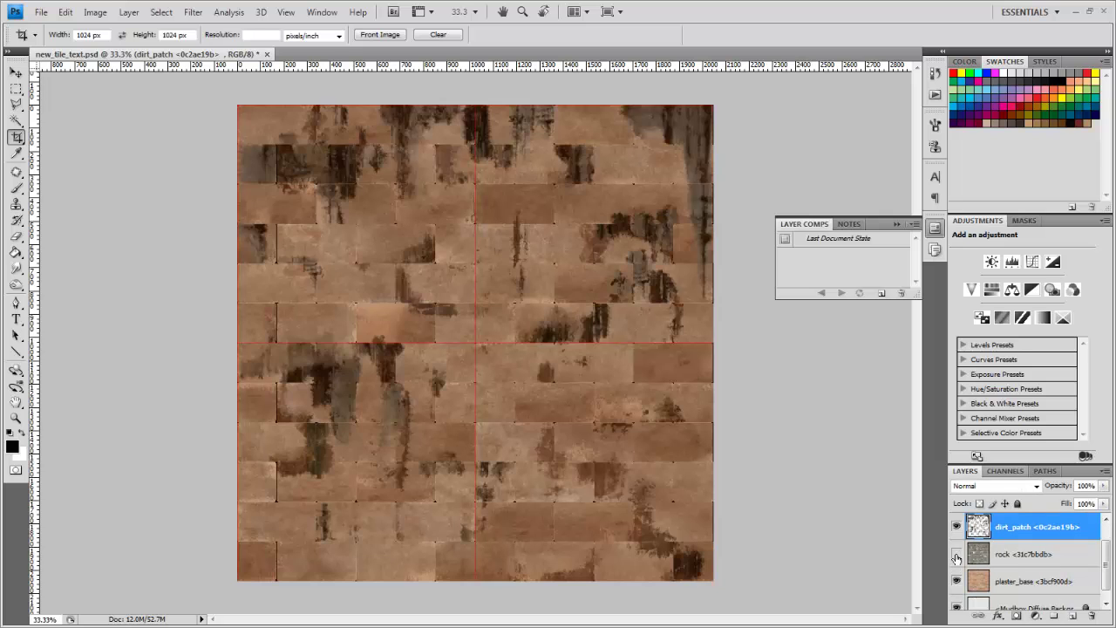
pyautogui.click(956, 554)
pyautogui.click(956, 581)
pyautogui.scroll(-1, 957, 576)
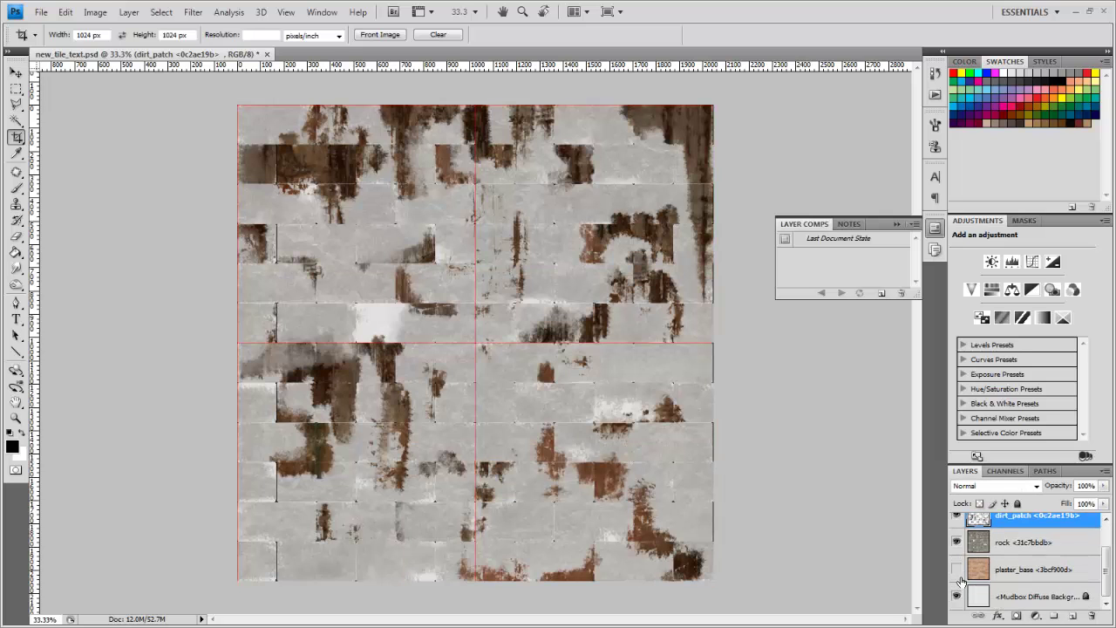
pyautogui.click(956, 571)
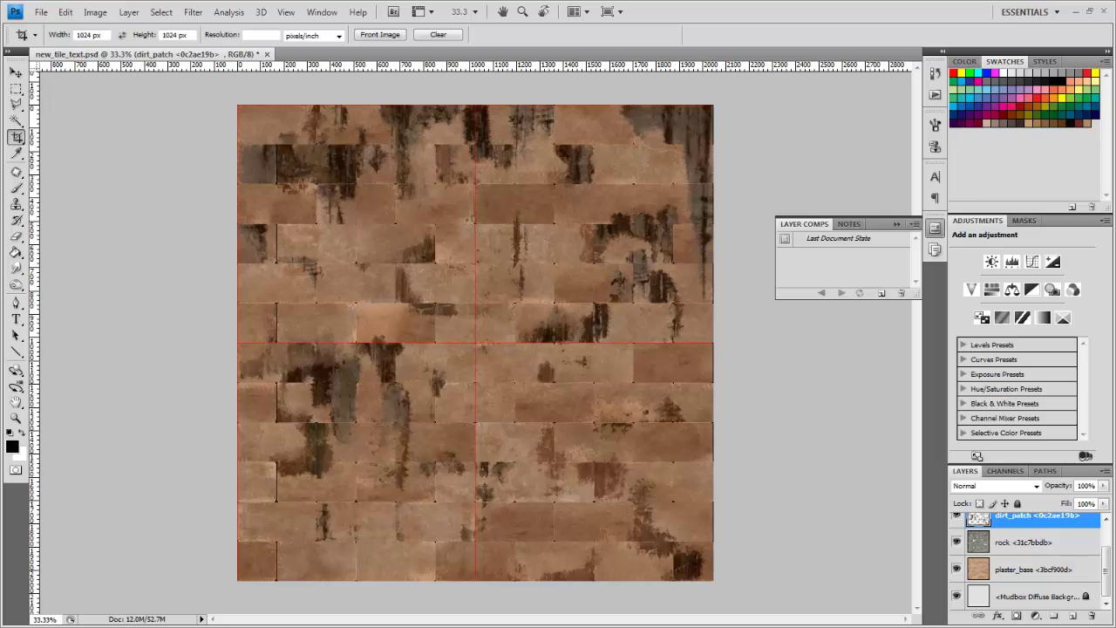